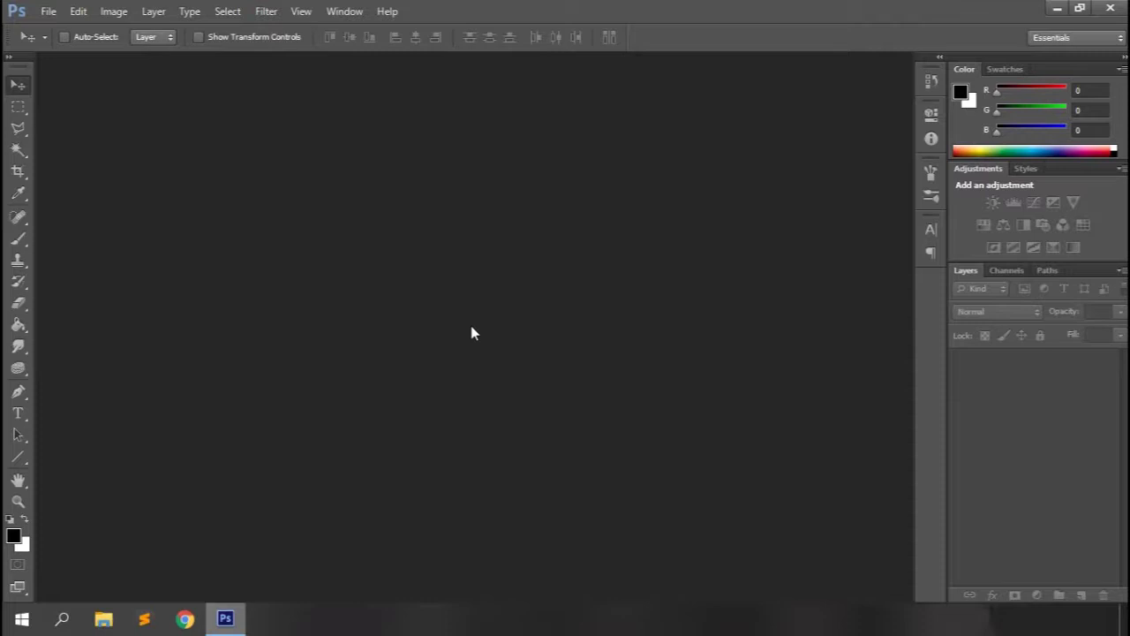
# Start a new document in millimetres, 85 × 55 mm, 300 ppi, CMYK Color.
pyautogui.hotkey('ctrl', 'n')
pyautogui.click(479, 232)
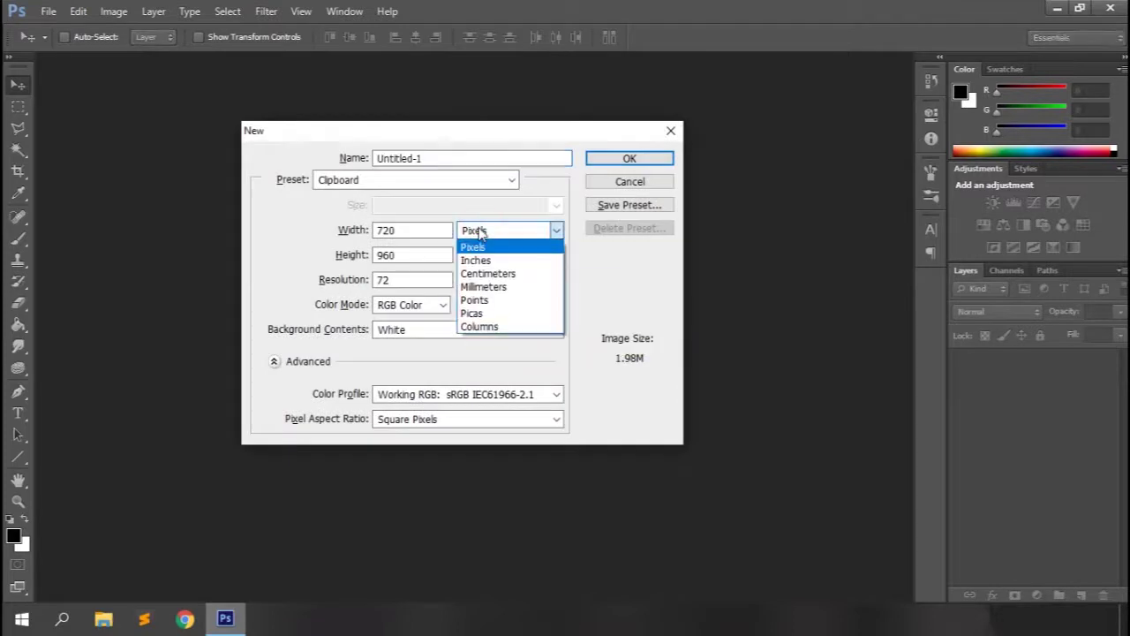
pyautogui.click(484, 287)
pyautogui.doubleClick(393, 230)
pyautogui.write('85')
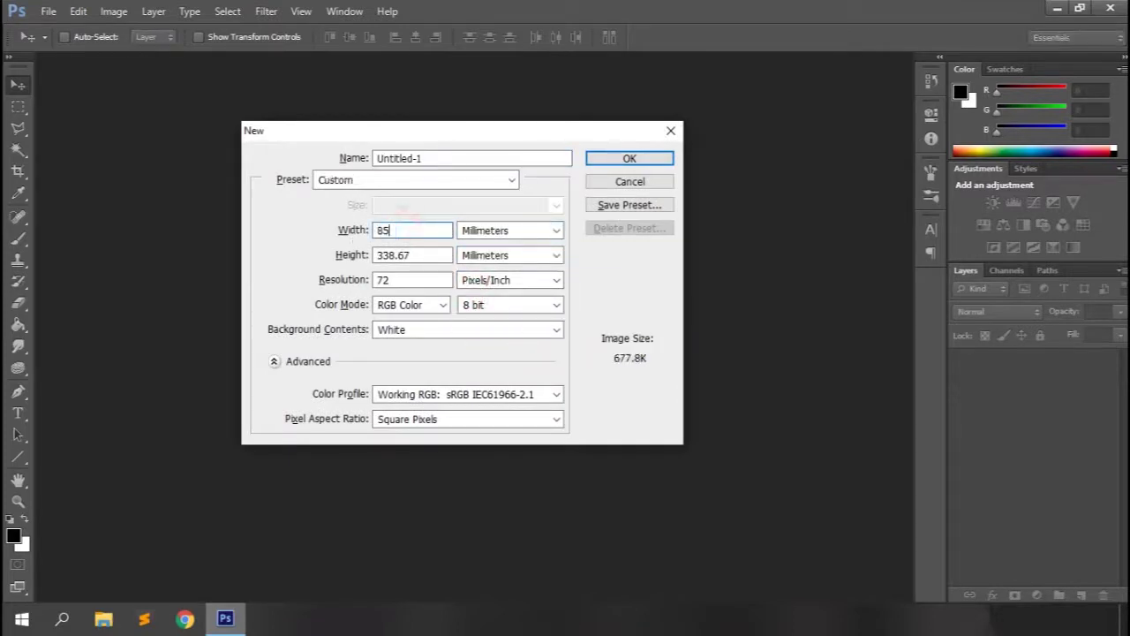
pyautogui.doubleClick(393, 255)
pyautogui.write('55')
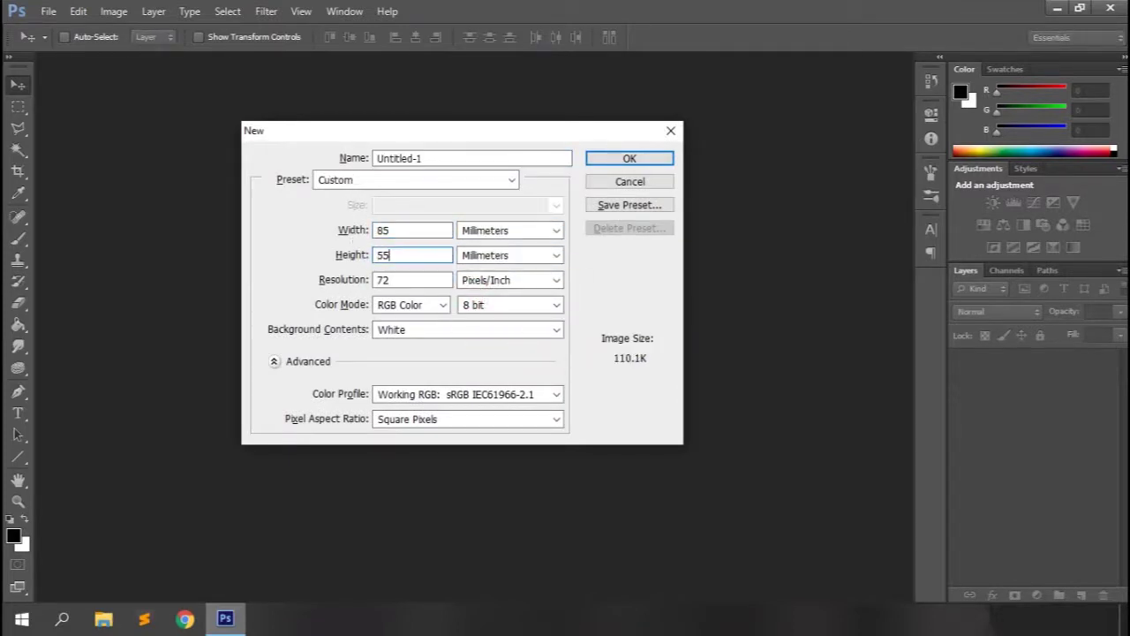
pyautogui.doubleClick(411, 279)
pyautogui.write('300')
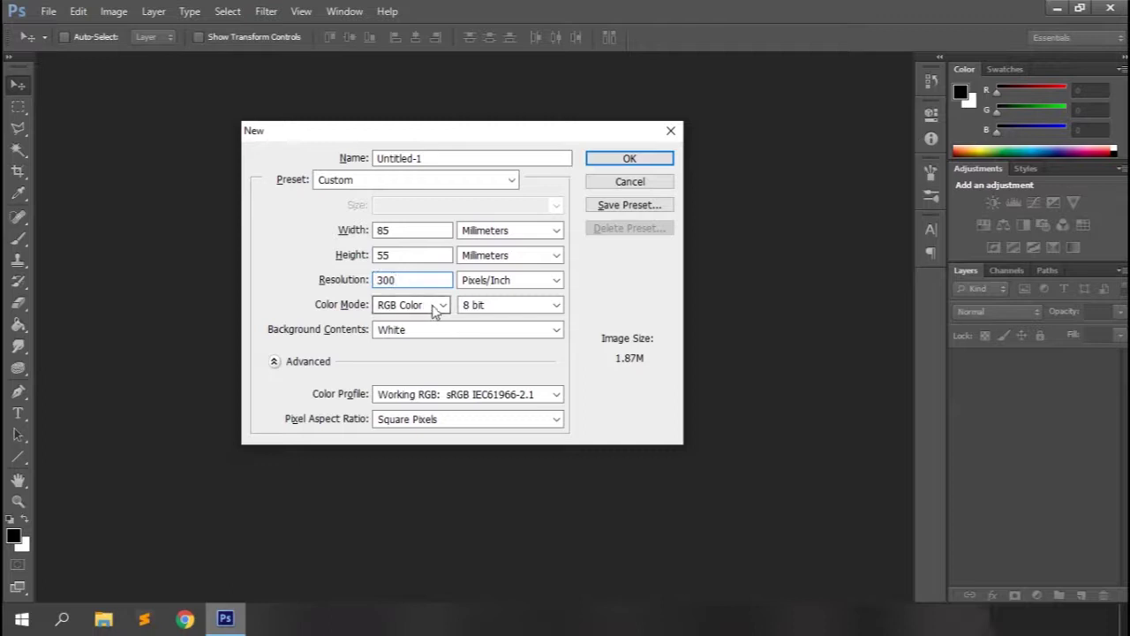
pyautogui.click(437, 306)
pyautogui.click(402, 362)
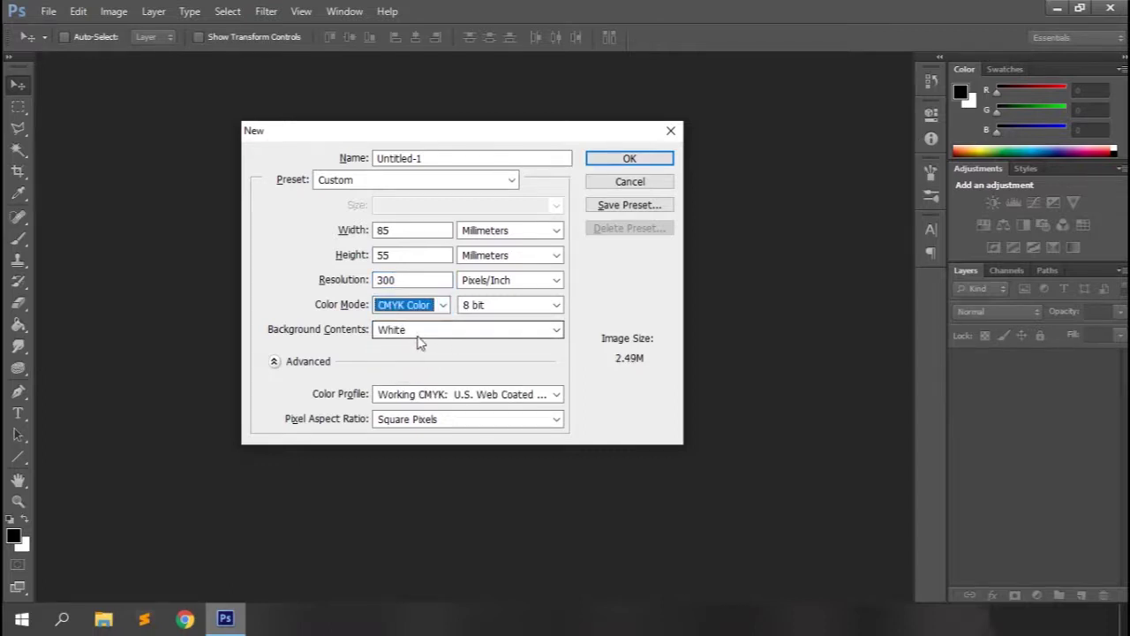
# Correct the document size to 91 × 61 mm and begin saving it as a preset.
pyautogui.click(601, 287)
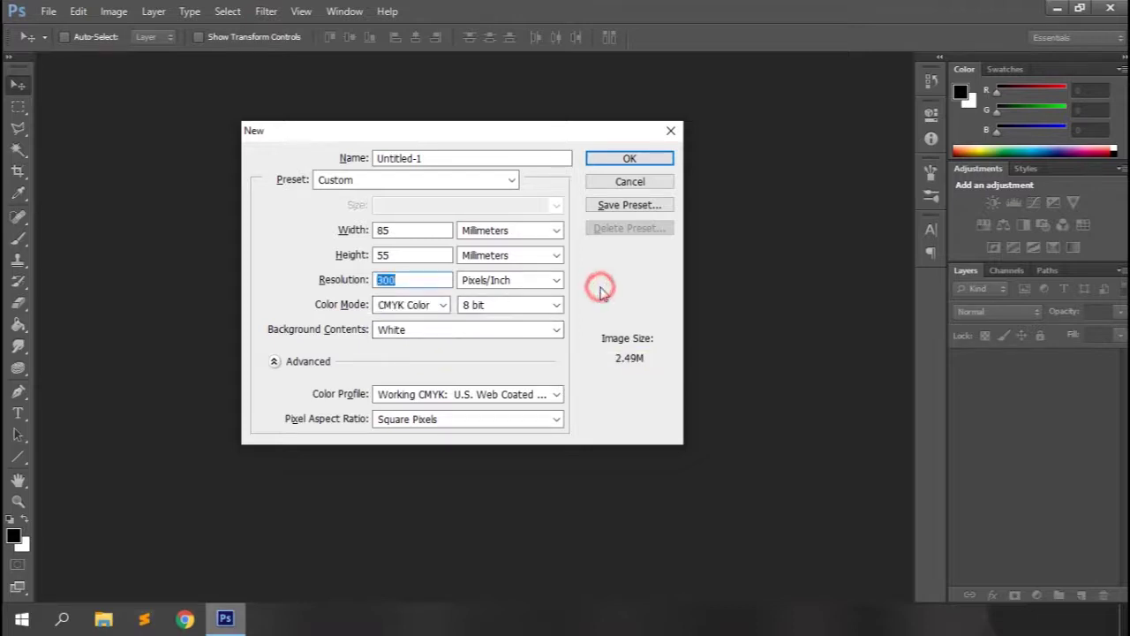
pyautogui.click(303, 219)
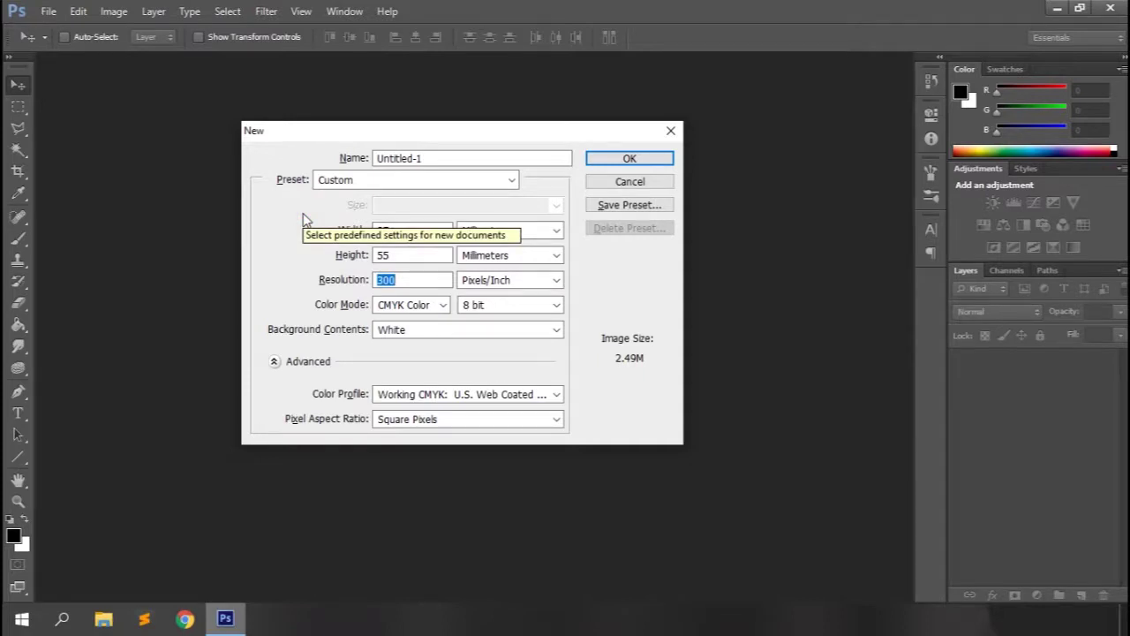
pyautogui.doubleClick(392, 230)
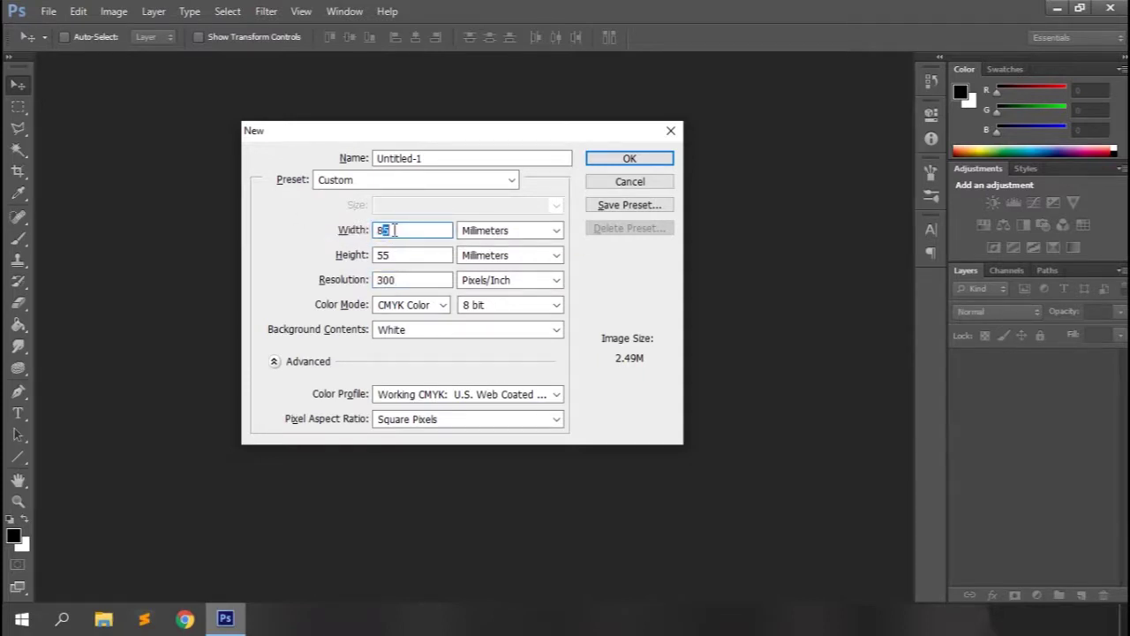
pyautogui.press('BackSpace')
pyautogui.write('91')
pyautogui.doubleClick(396, 255)
pyautogui.write('61')
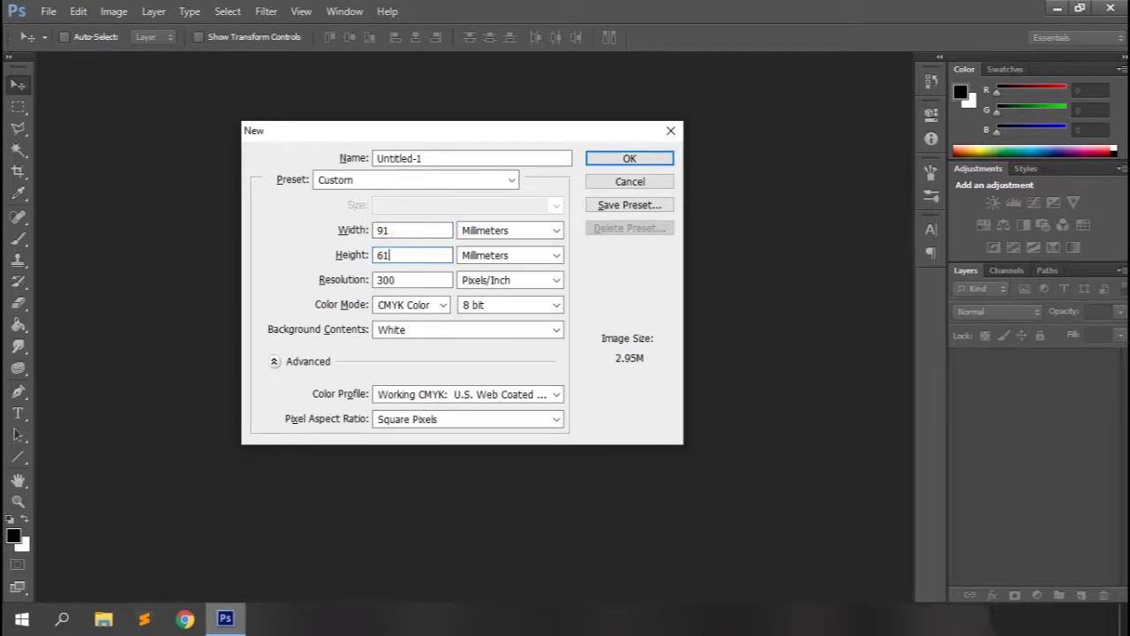
pyautogui.click(594, 204)
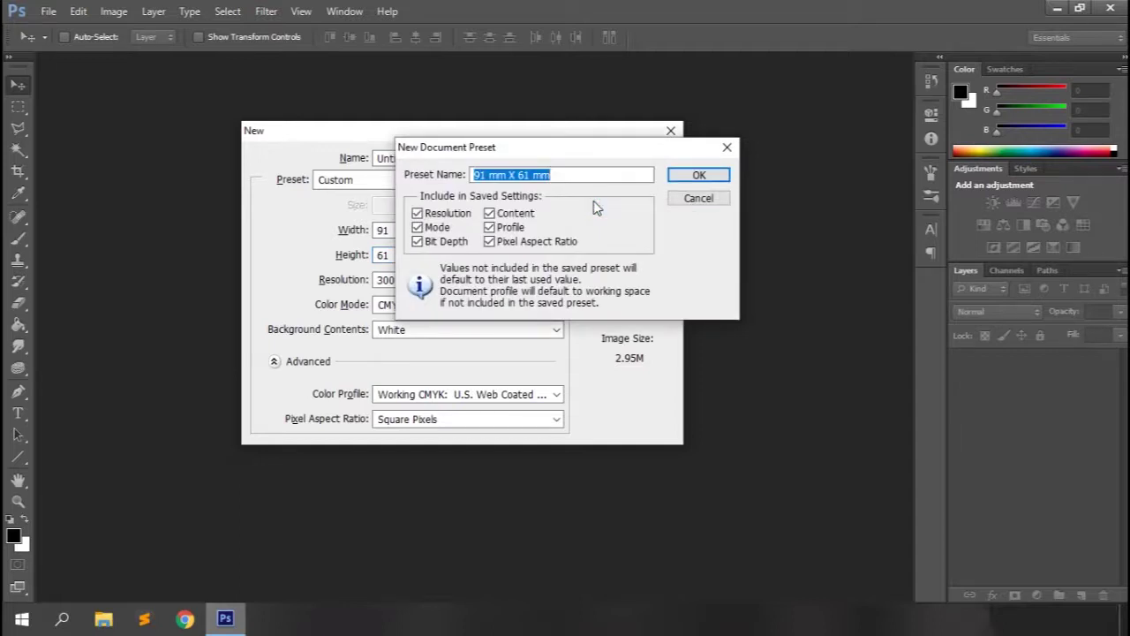
# Name the preset 'business card', check it in the Preset list, and create Untitled-1.
pyautogui.write('business card')
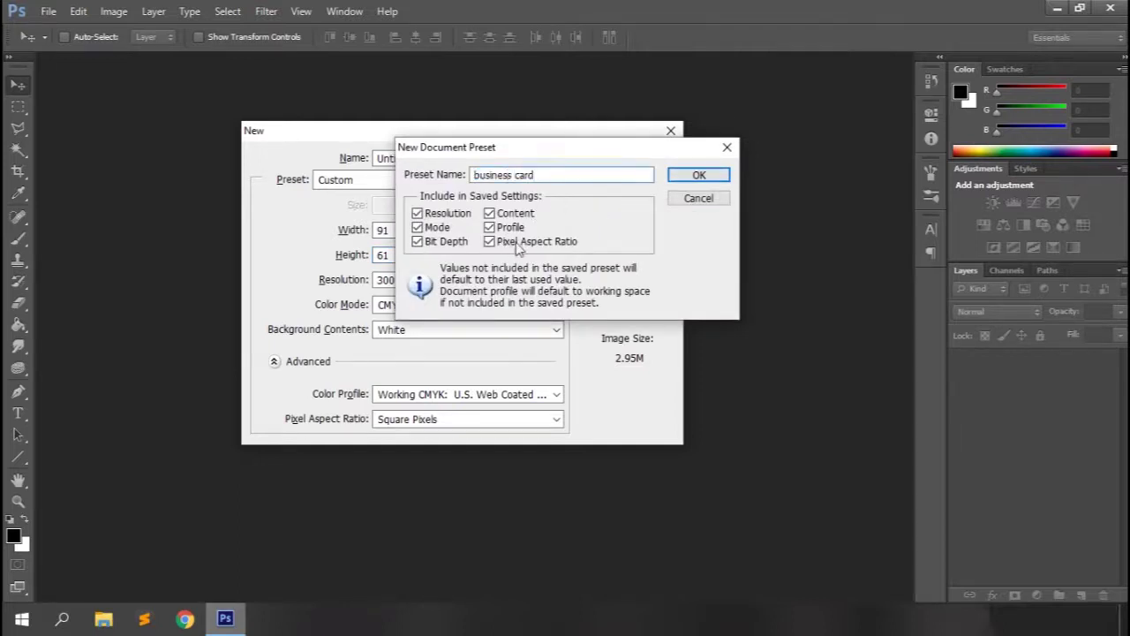
pyautogui.click(702, 176)
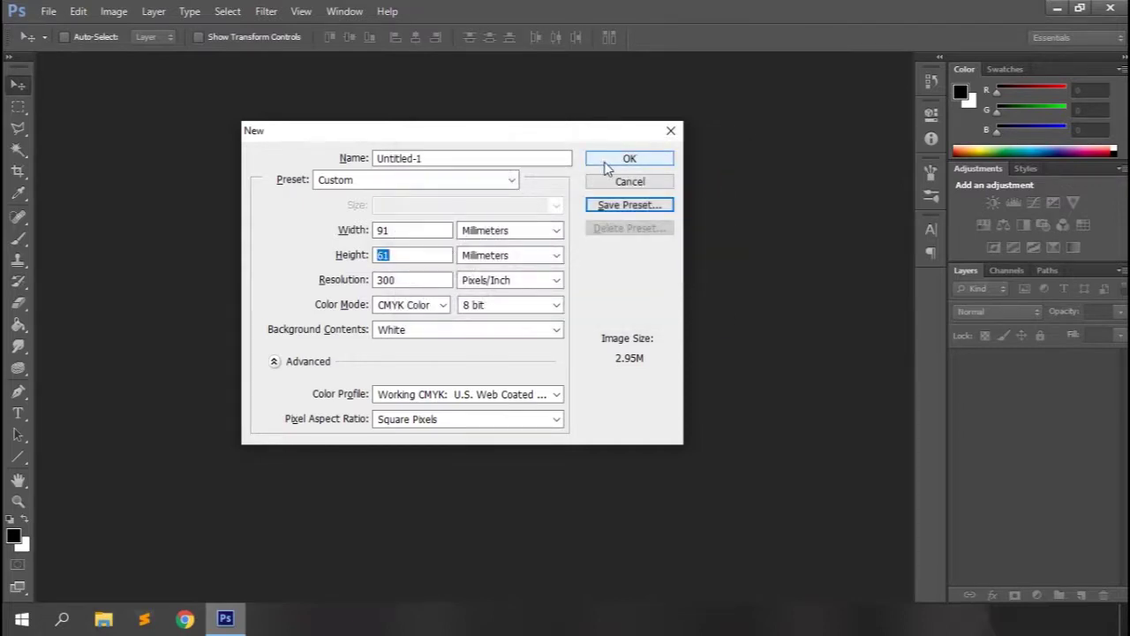
pyautogui.click(510, 181)
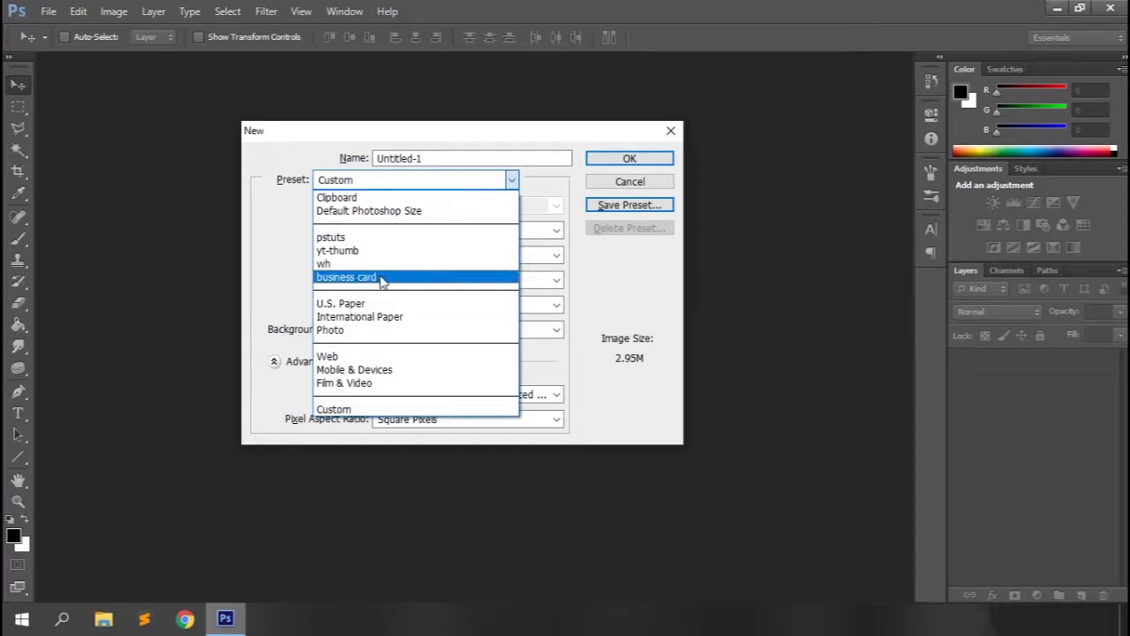
pyautogui.click(559, 139)
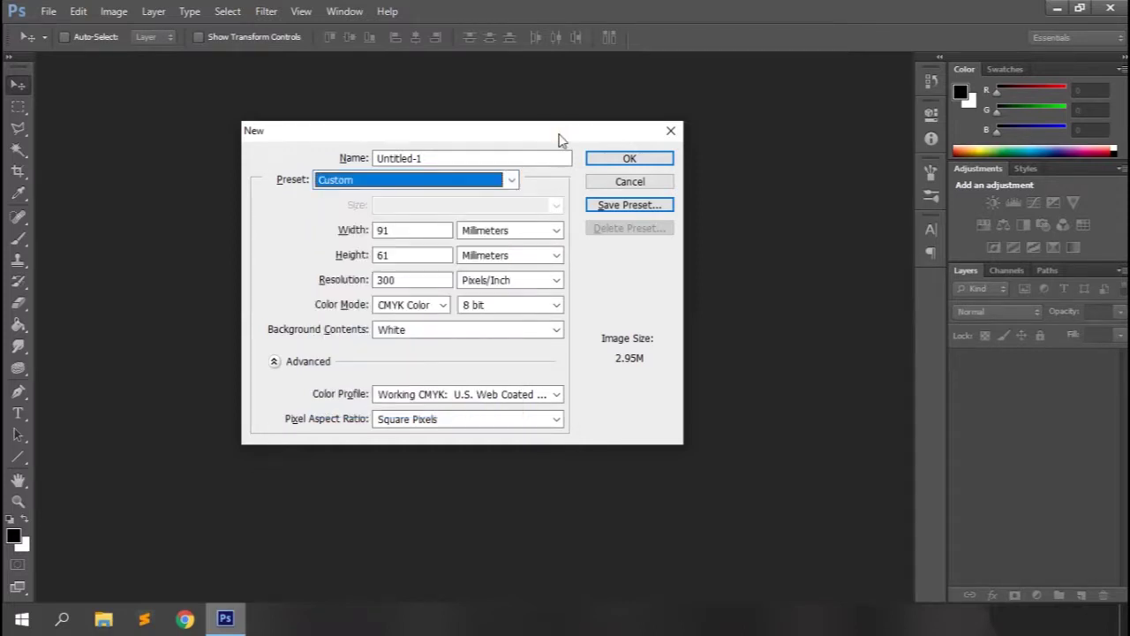
pyautogui.click(628, 157)
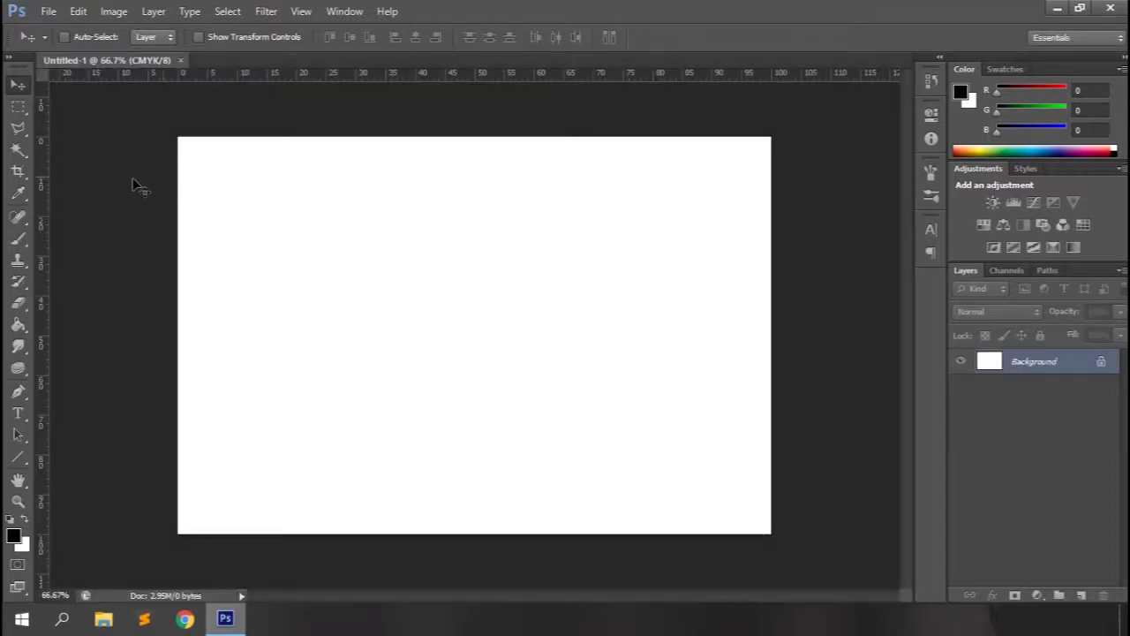
# Set the Rectangular Marquee to a Fixed Size style of 3 mm × 3 mm.
pyautogui.click(22, 110)
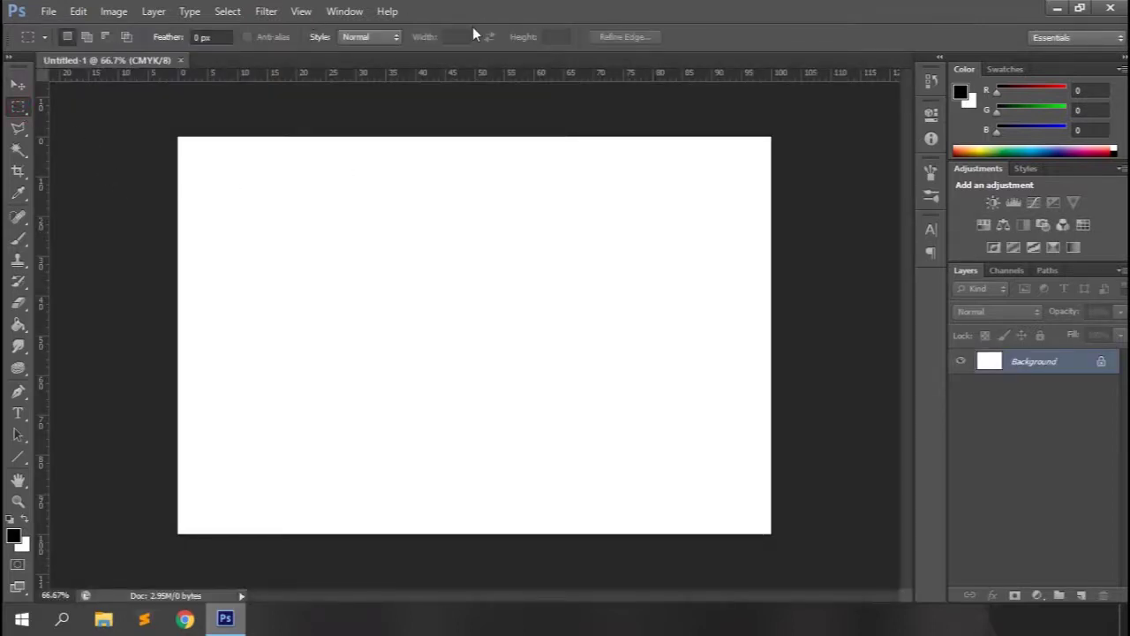
pyautogui.click(371, 36)
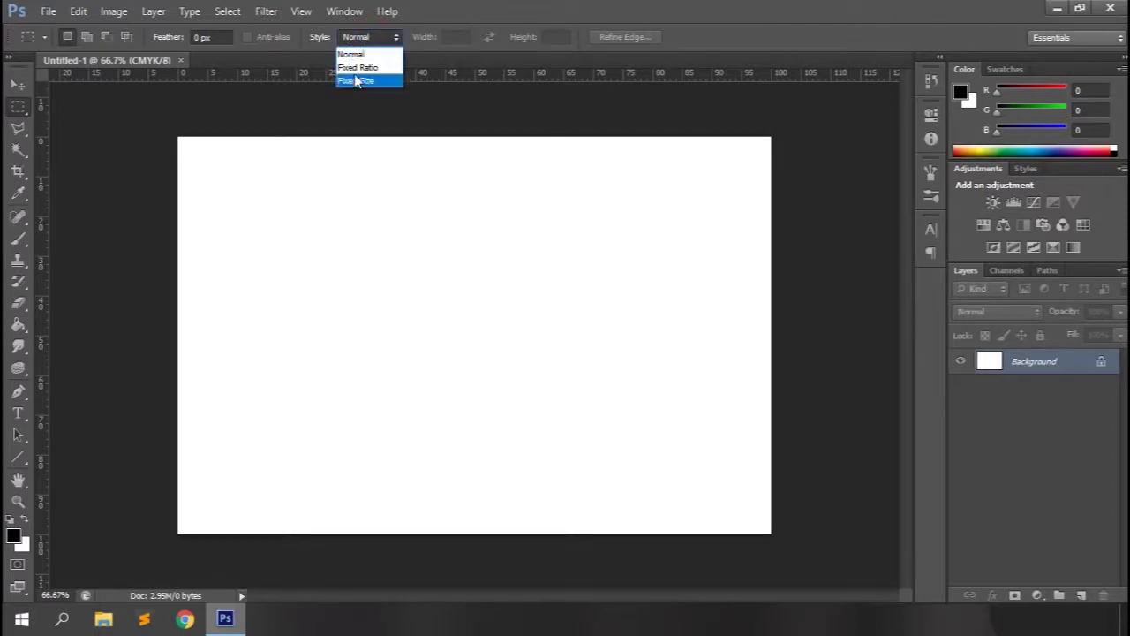
pyautogui.click(357, 81)
pyautogui.click(461, 37)
pyautogui.write('3 mm')
pyautogui.press('Tab')
pyautogui.write('3mm')
pyautogui.press('Return')
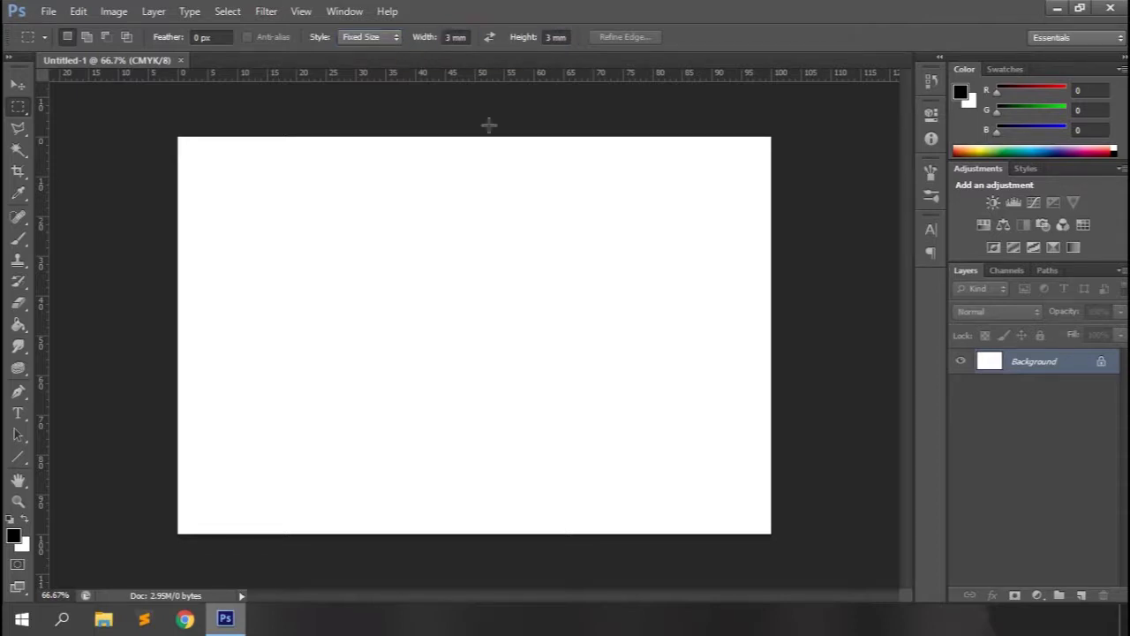
# Place the 3 mm square in opposite corners, drag guides to its edges, then deselect.
pyautogui.click(253, 196)
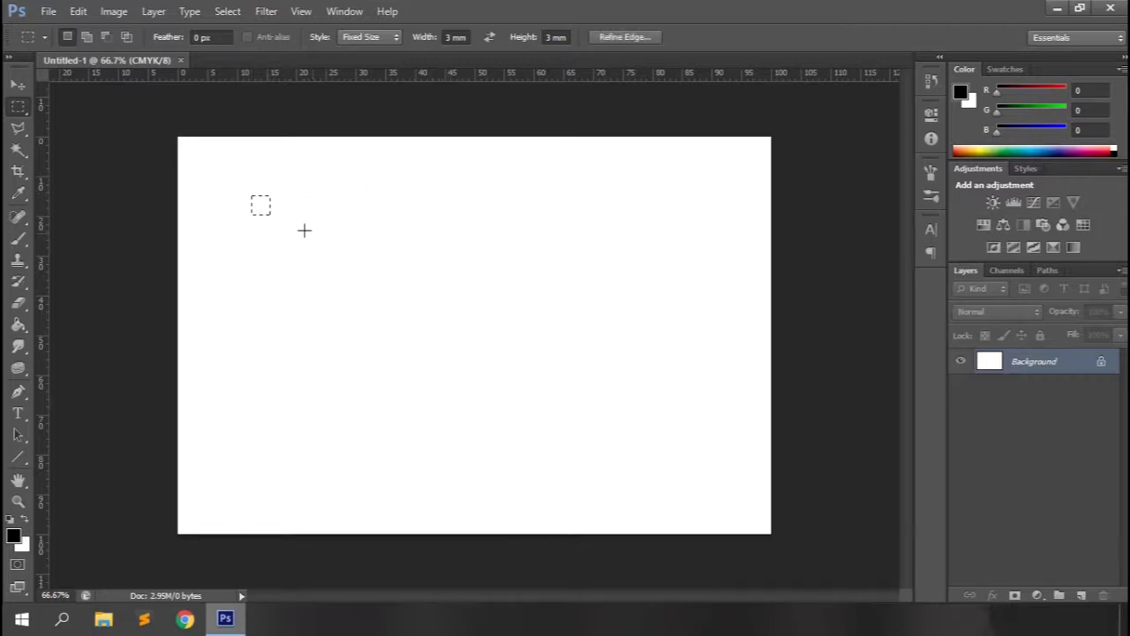
pyautogui.moveTo(261, 210); pyautogui.dragTo(188, 152)
pyautogui.moveTo(40, 168); pyautogui.dragTo(195, 162)
pyautogui.moveTo(245, 71); pyautogui.dragTo(757, 532)
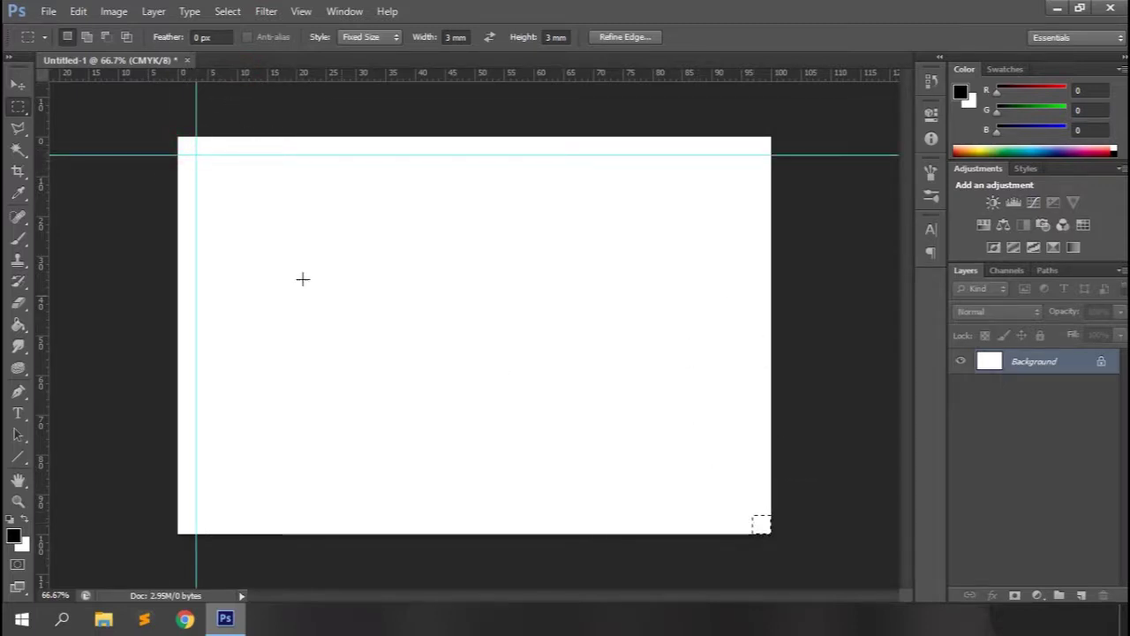
pyautogui.moveTo(44, 245); pyautogui.dragTo(752, 281)
pyautogui.moveTo(518, 82); pyautogui.dragTo(460, 514)
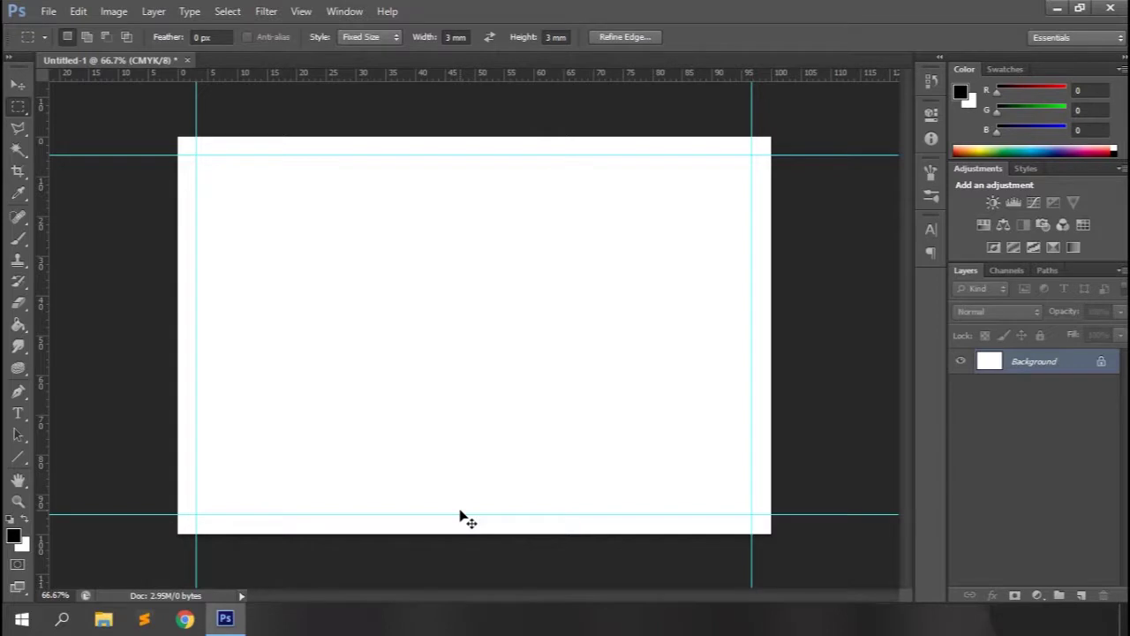
pyautogui.hotkey('ctrl', 'd')
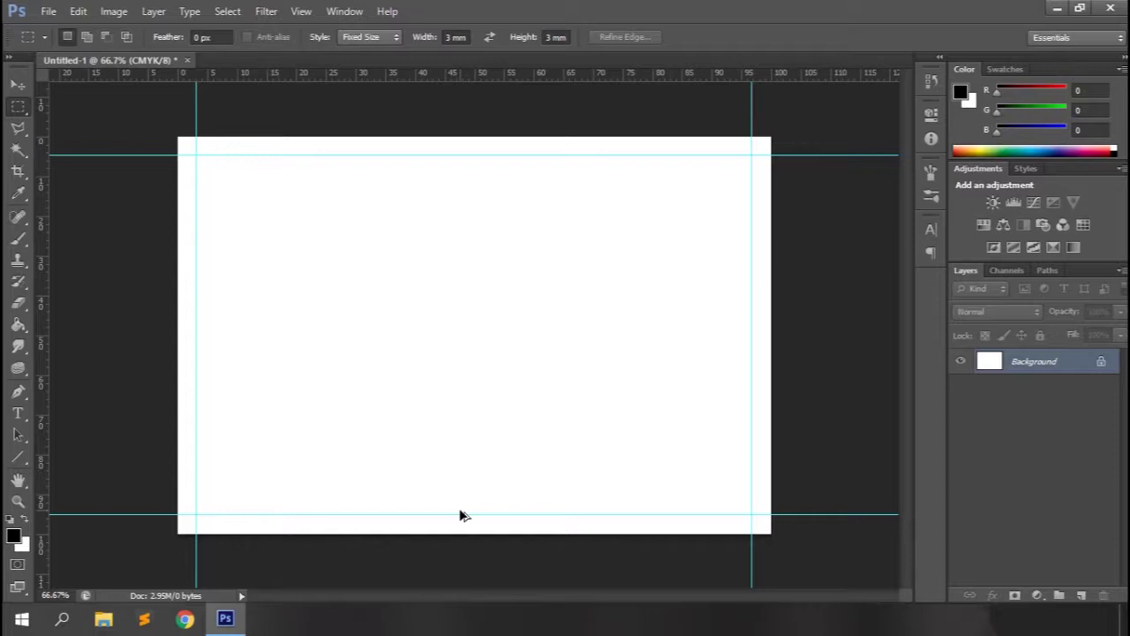
# Set the Pen Tool to Shape mode with a yellow fill.
pyautogui.click(19, 392)
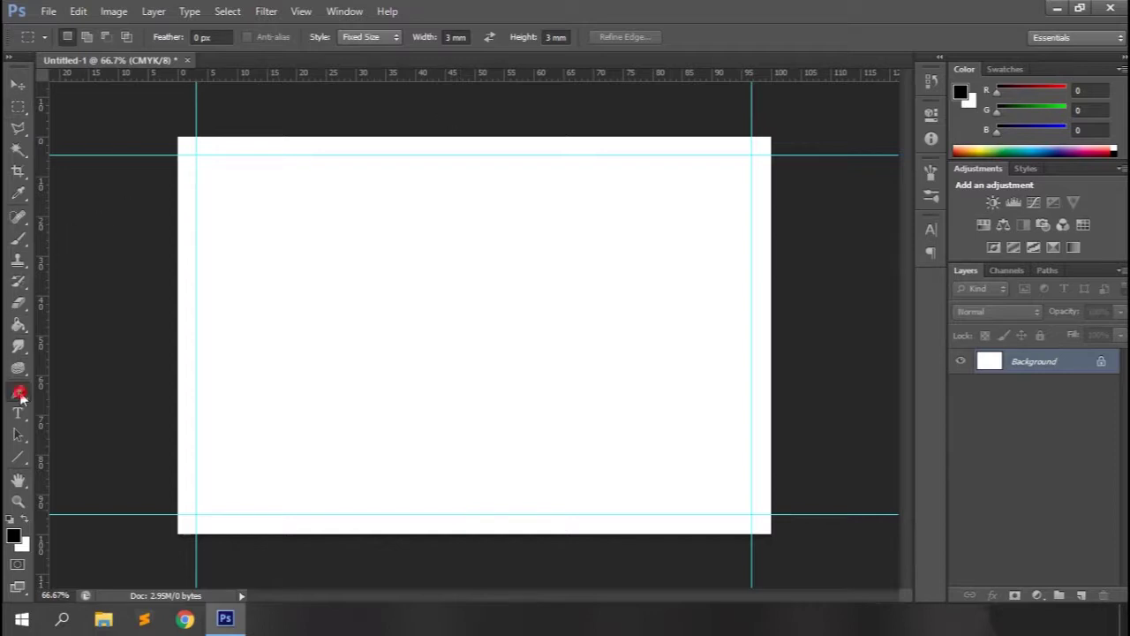
pyautogui.click(100, 41)
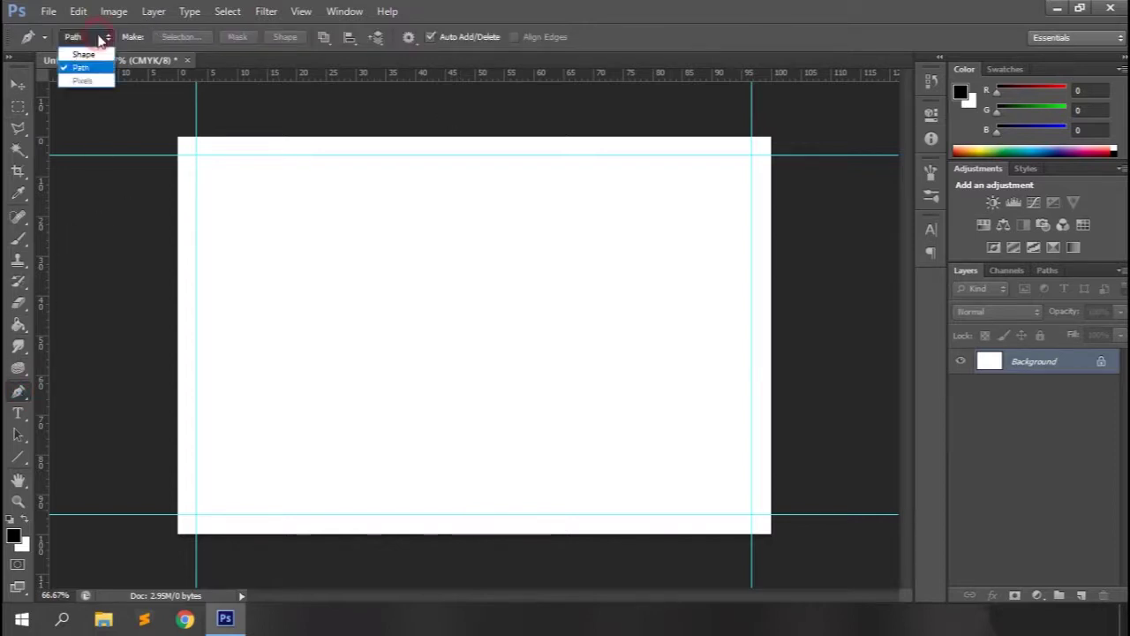
pyautogui.click(81, 56)
pyautogui.click(153, 37)
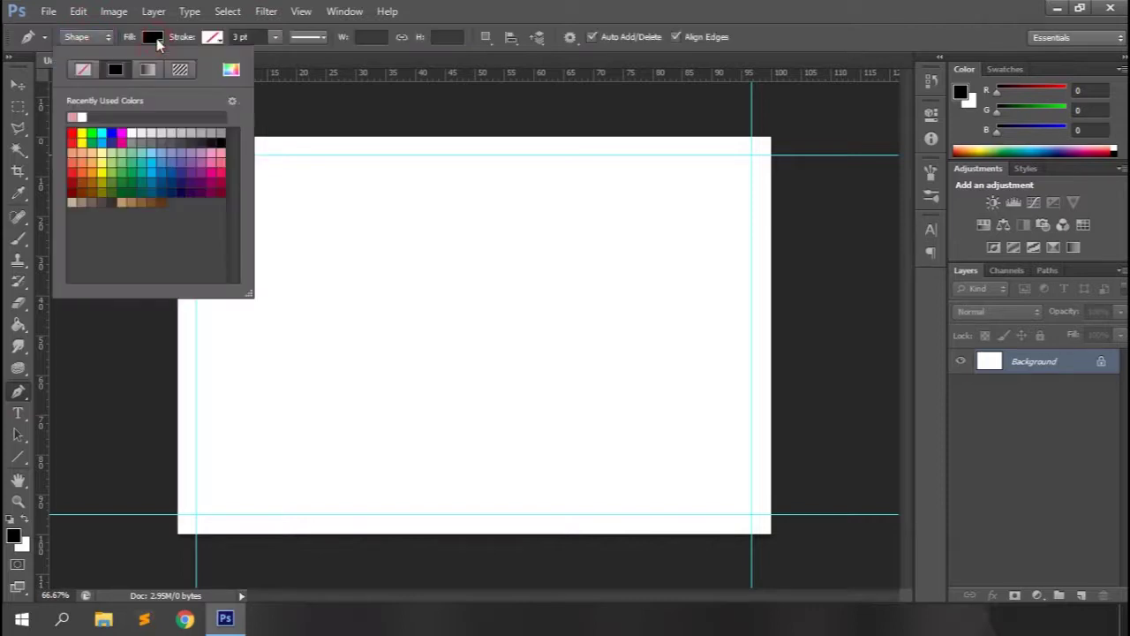
pyautogui.click(127, 163)
pyautogui.click(87, 141)
pyautogui.click(492, 8)
# Draw a slanted four-point shape across the card's top between the left and right guides.
pyautogui.click(196, 154)
pyautogui.click(196, 295)
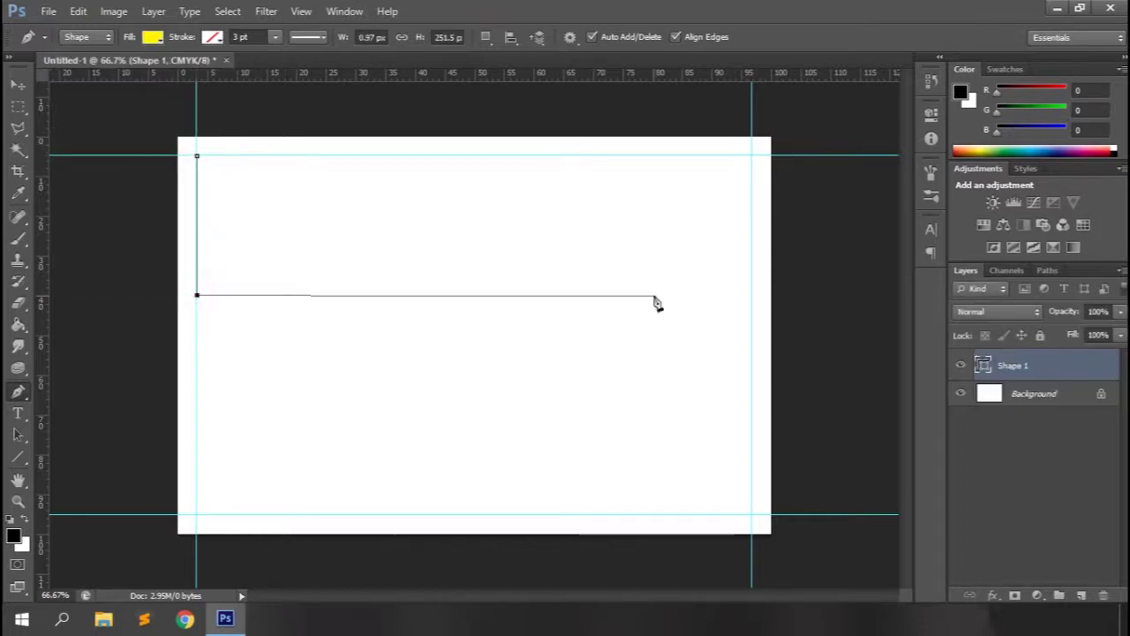
pyautogui.click(751, 375)
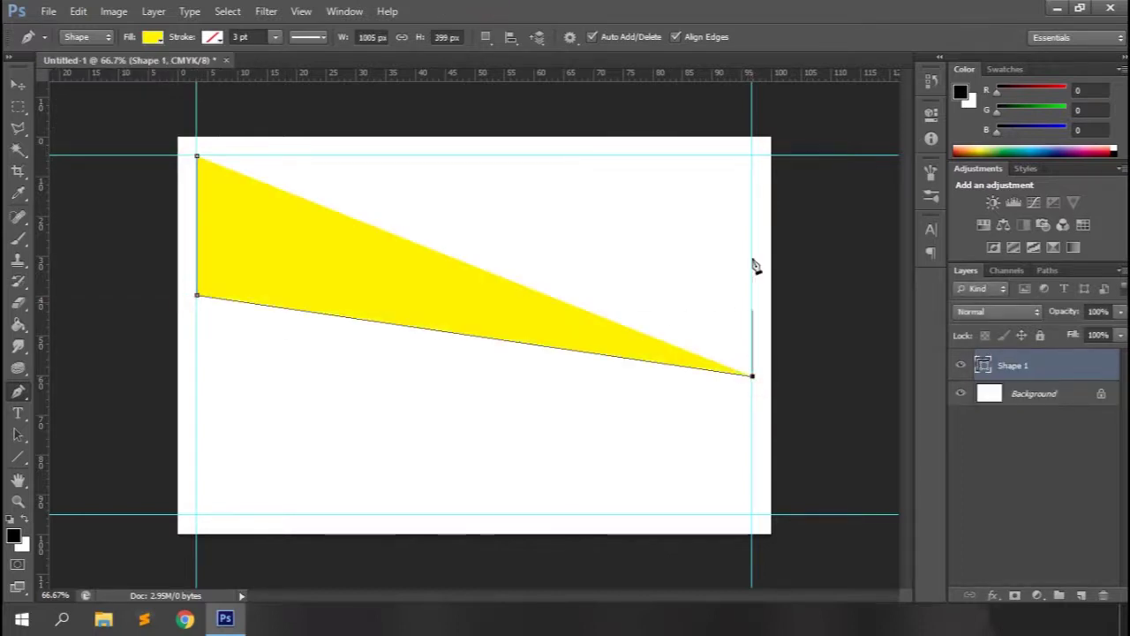
pyautogui.click(752, 156)
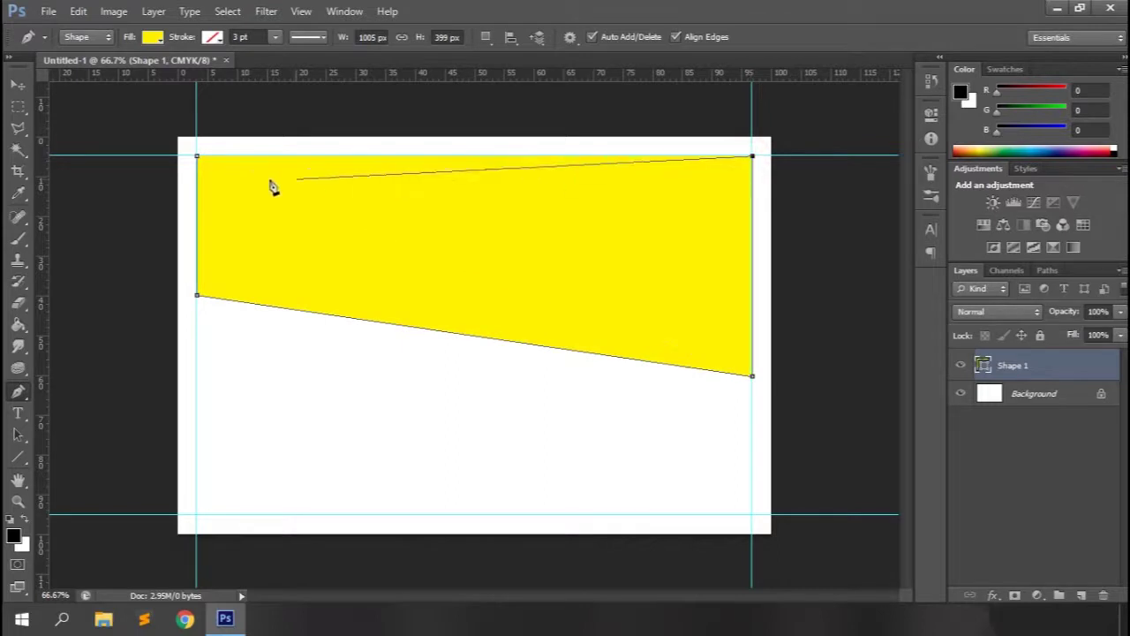
pyautogui.click(197, 157)
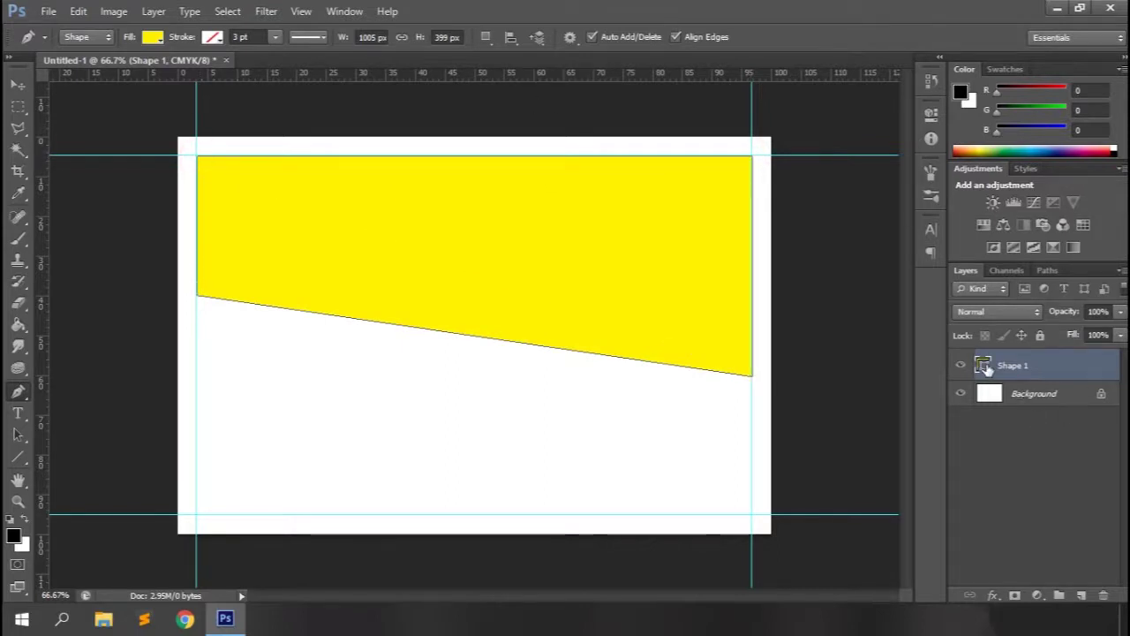
# Change Shape 1's fill colour to golden yellow fdca1a.
pyautogui.doubleClick(985, 370)
pyautogui.click(945, 510)
pyautogui.click(912, 330)
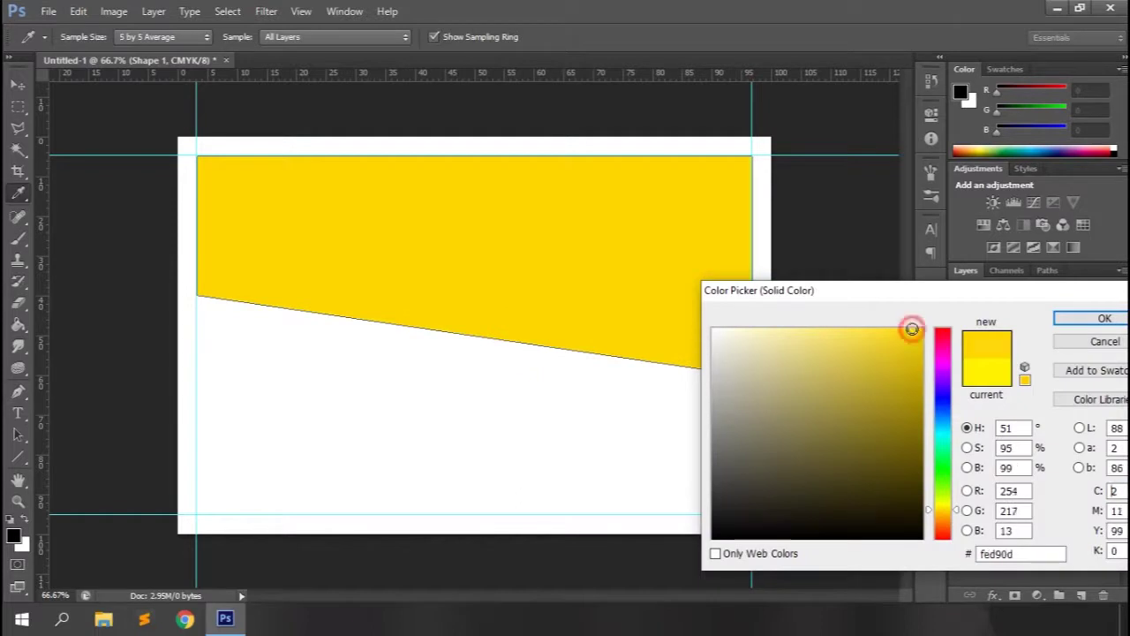
pyautogui.click(945, 513)
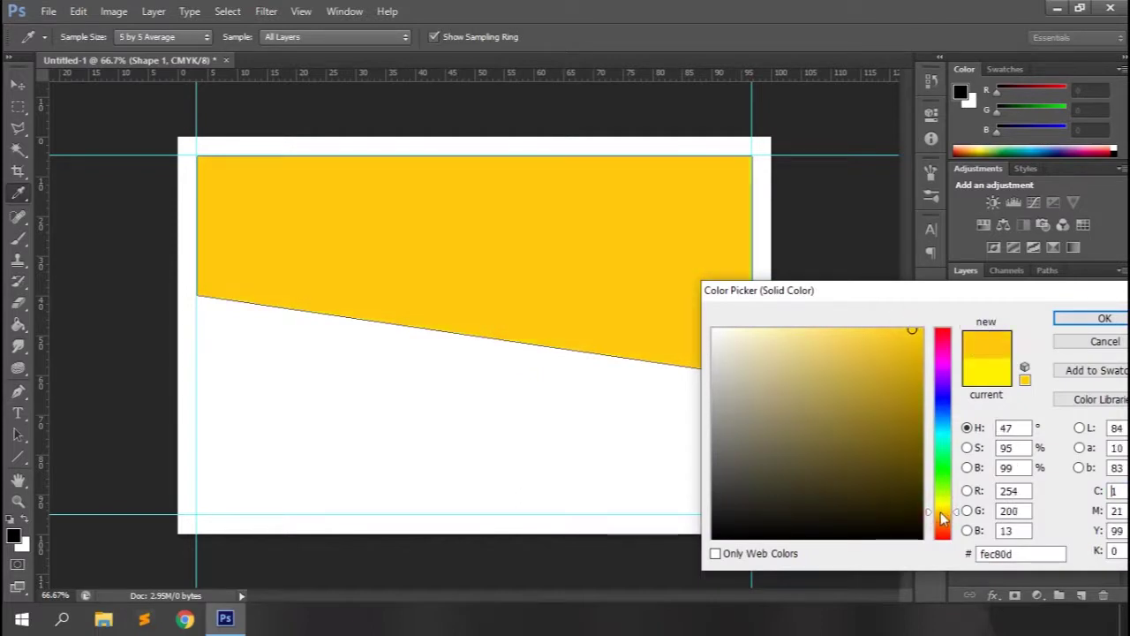
pyautogui.click(900, 331)
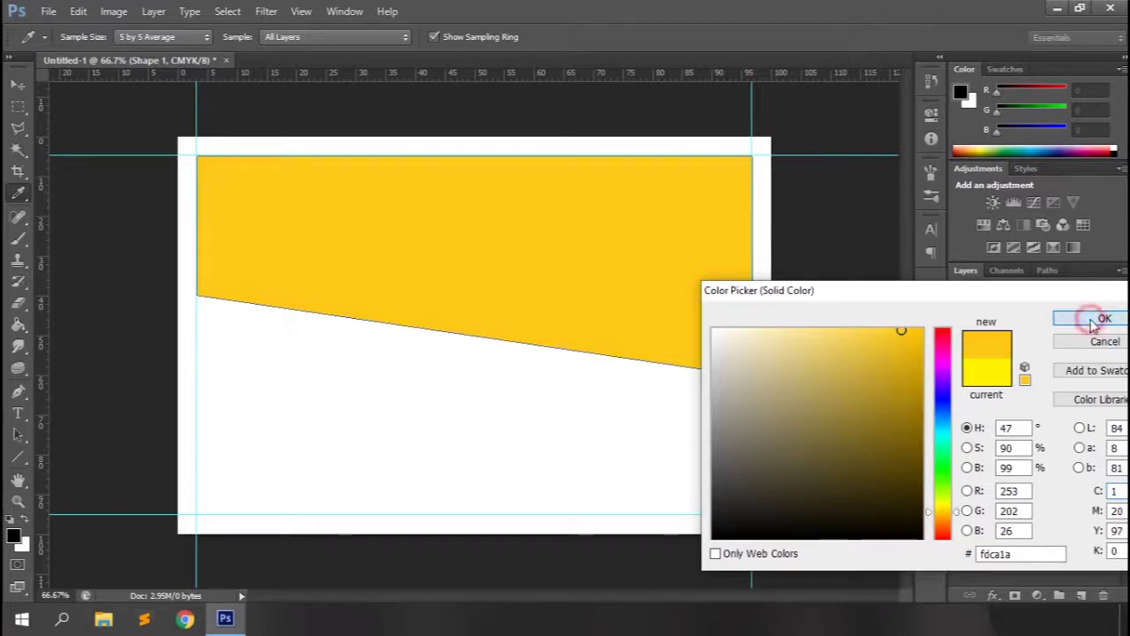
pyautogui.click(1091, 318)
pyautogui.rightClick(15, 393)
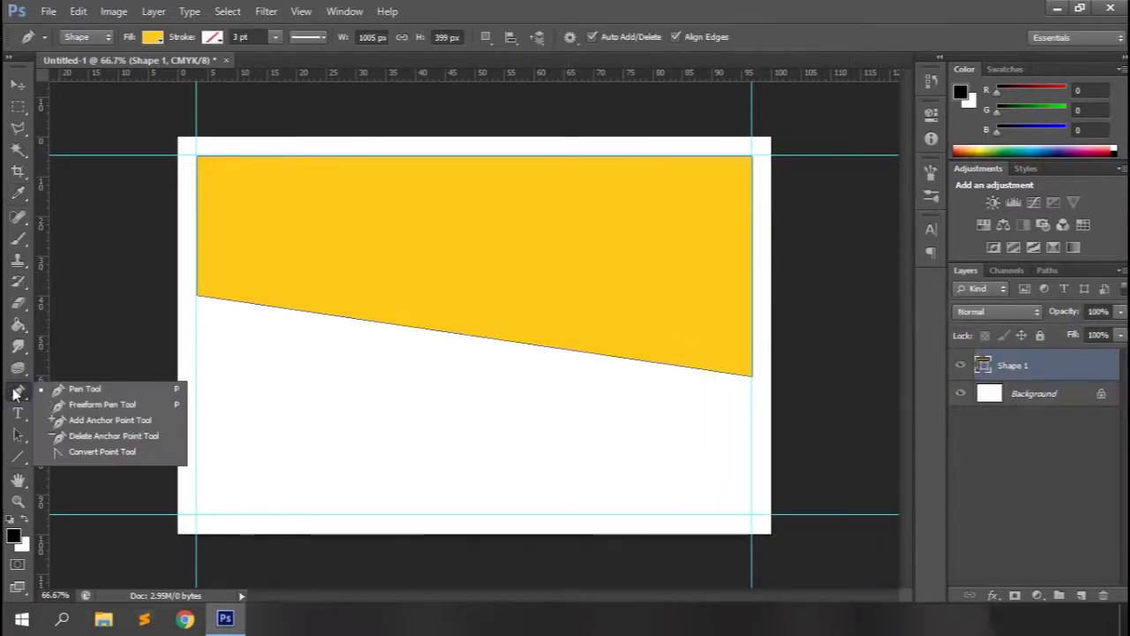
# Add two anchor points on the yellow shape's lower edge, pull them into an S-wave, and raise the right end.
pyautogui.click(78, 419)
pyautogui.click(327, 315)
pyautogui.moveTo(327, 316); pyautogui.dragTo(318, 267)
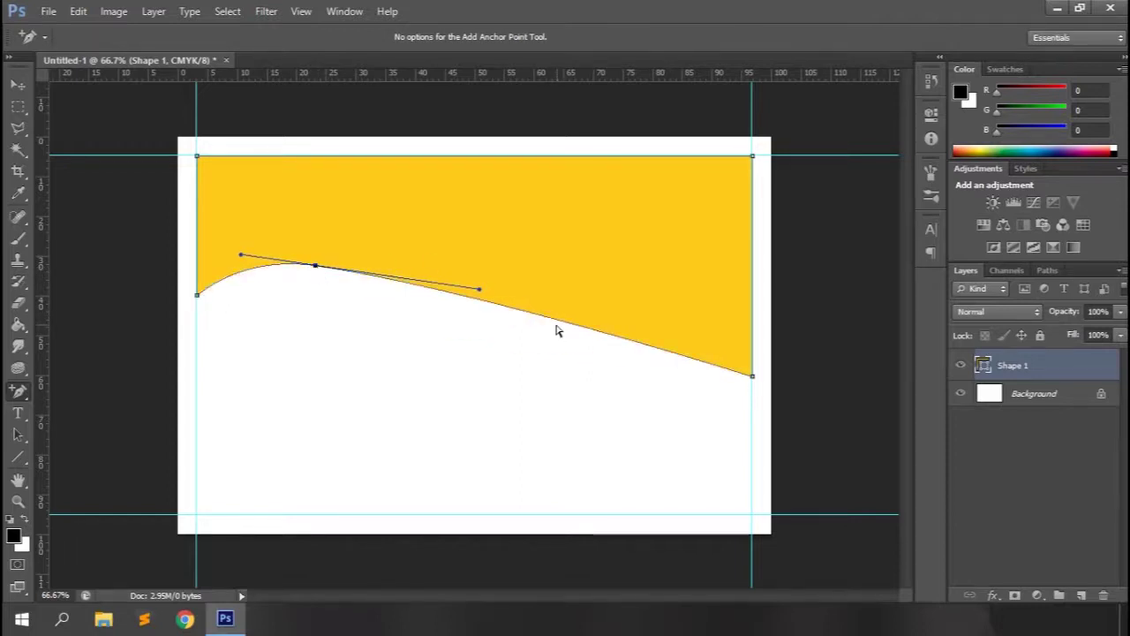
pyautogui.moveTo(549, 322); pyautogui.dragTo(542, 377)
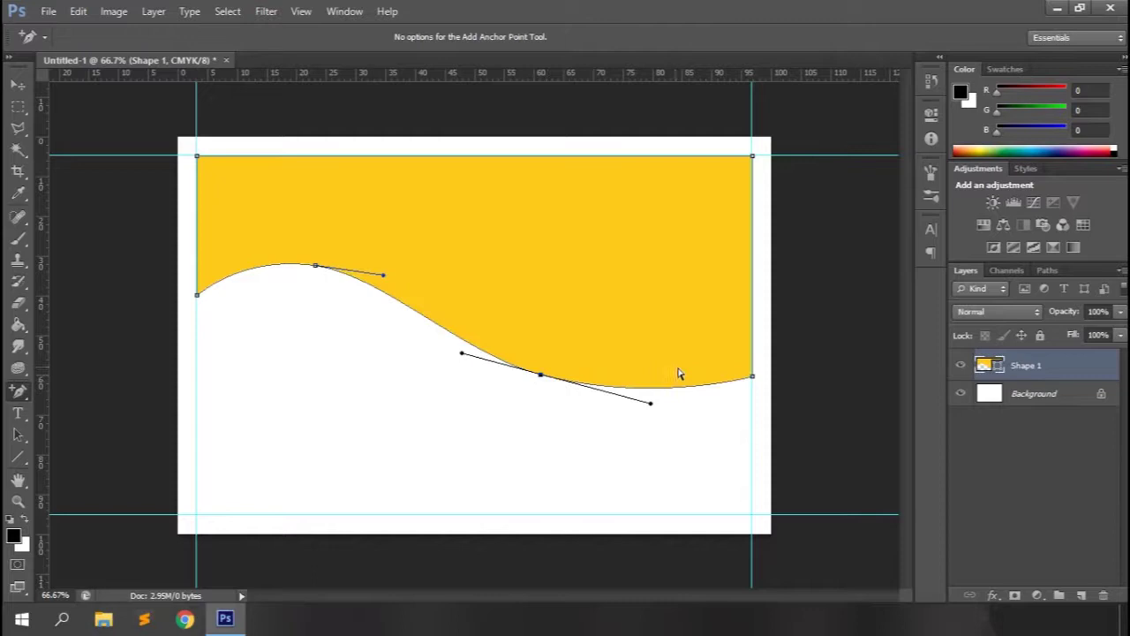
pyautogui.moveTo(753, 379); pyautogui.dragTo(752, 355)
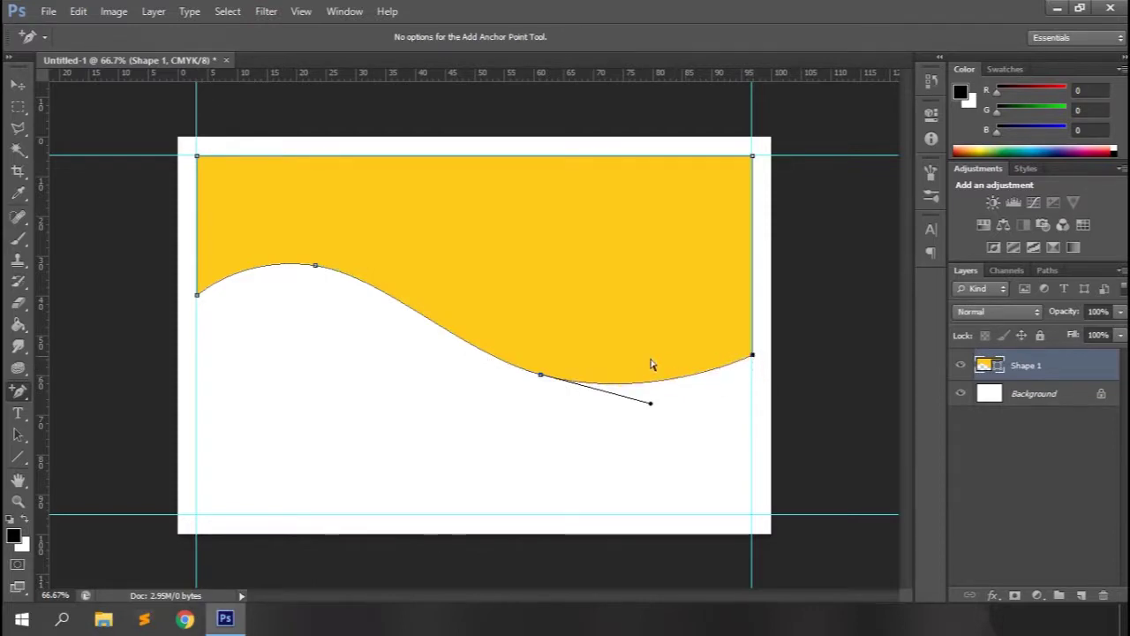
pyautogui.moveTo(18, 391); pyautogui.dragTo(53, 388)
# With Auto Add/Delete off, draw a triangle from the wave's left end down the right edge.
pyautogui.click(591, 38)
pyautogui.click(197, 294)
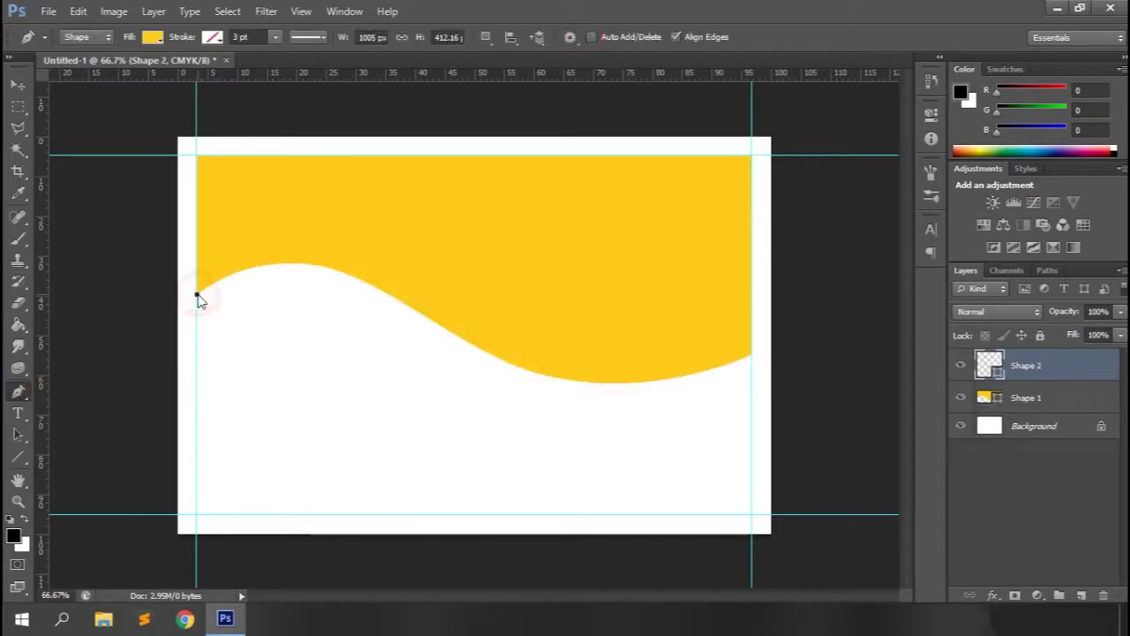
pyautogui.click(752, 354)
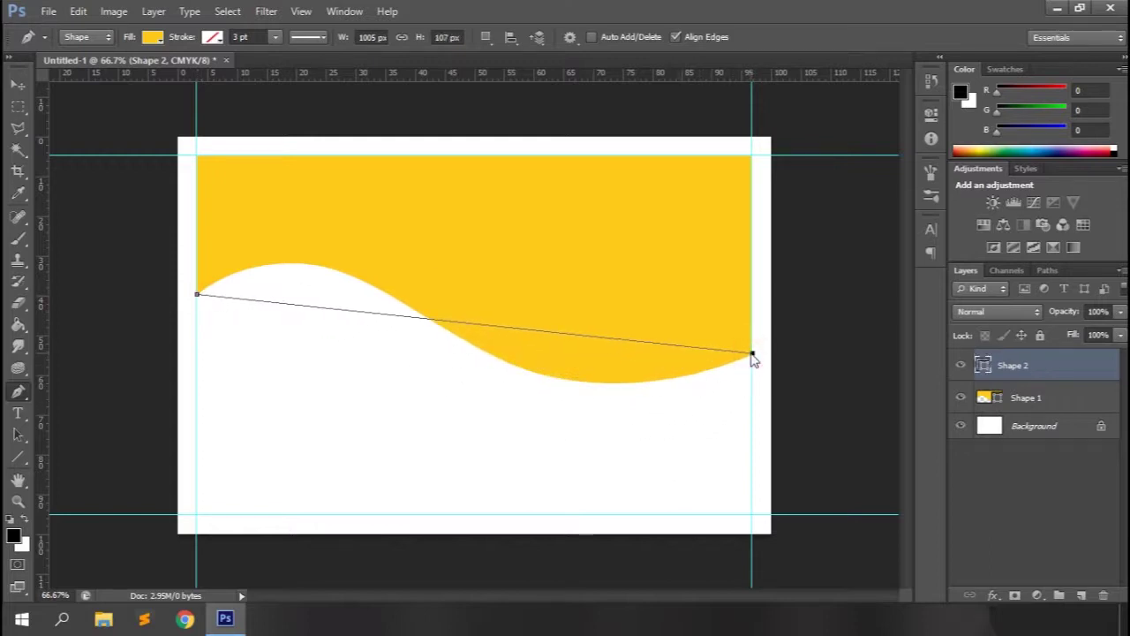
pyautogui.click(751, 466)
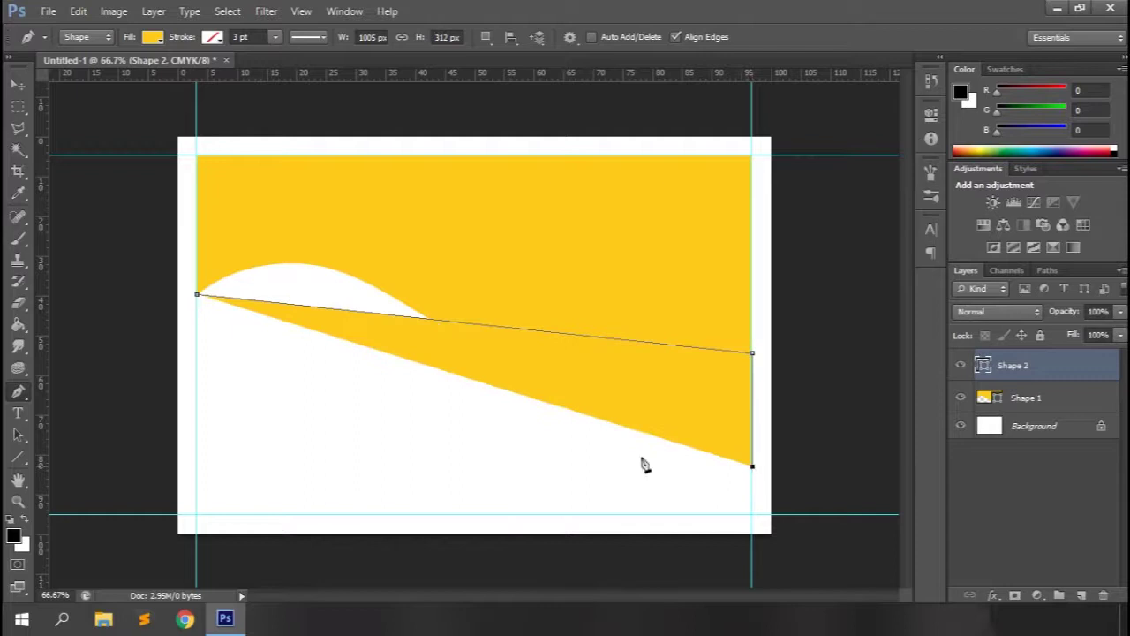
pyautogui.click(198, 297)
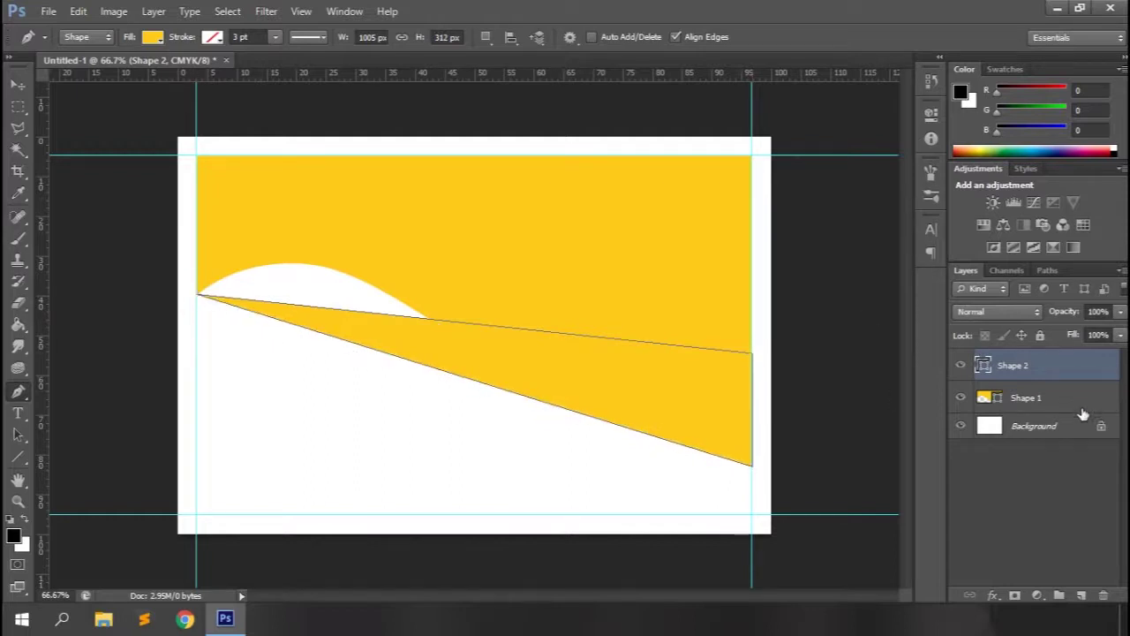
# Fill the new shape with light green b0d850.
pyautogui.doubleClick(983, 369)
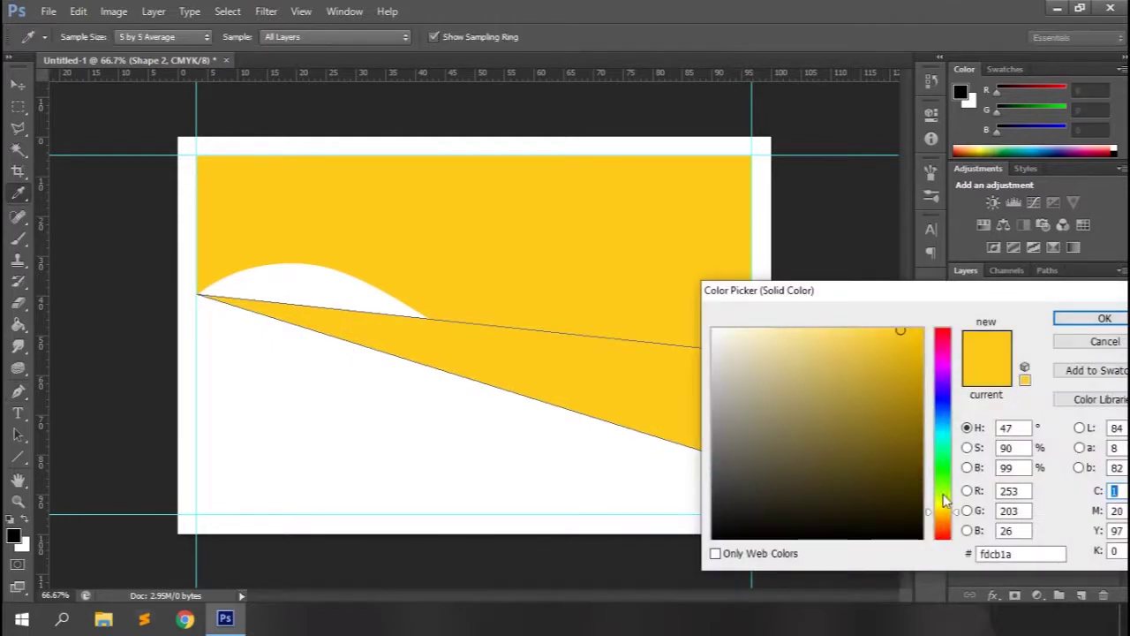
pyautogui.moveTo(947, 508); pyautogui.dragTo(944, 494)
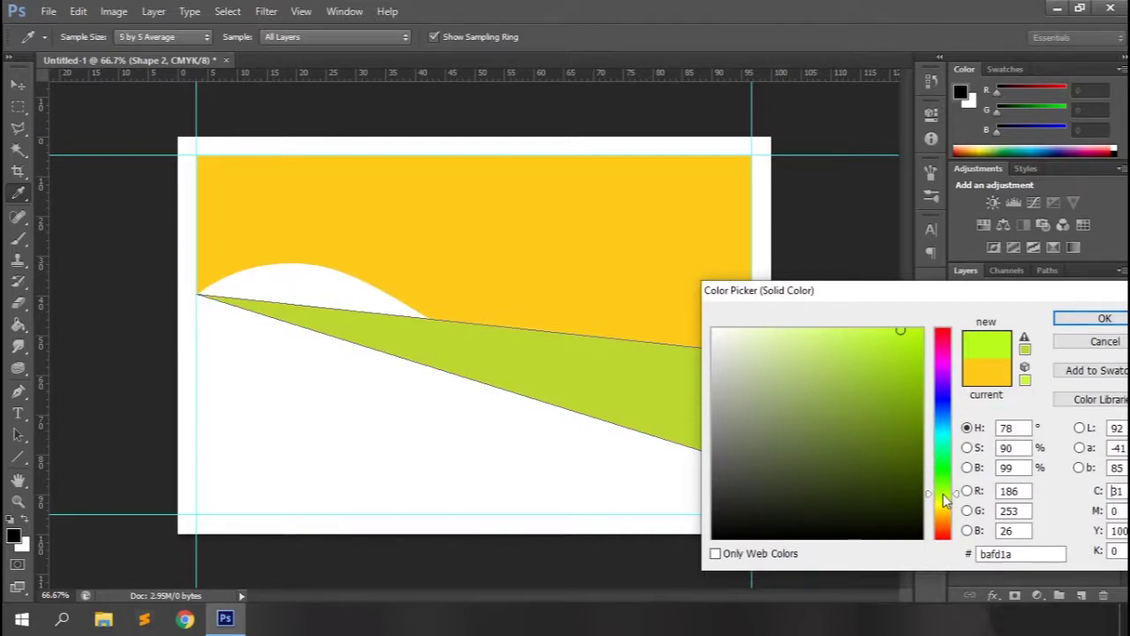
pyautogui.click(901, 364)
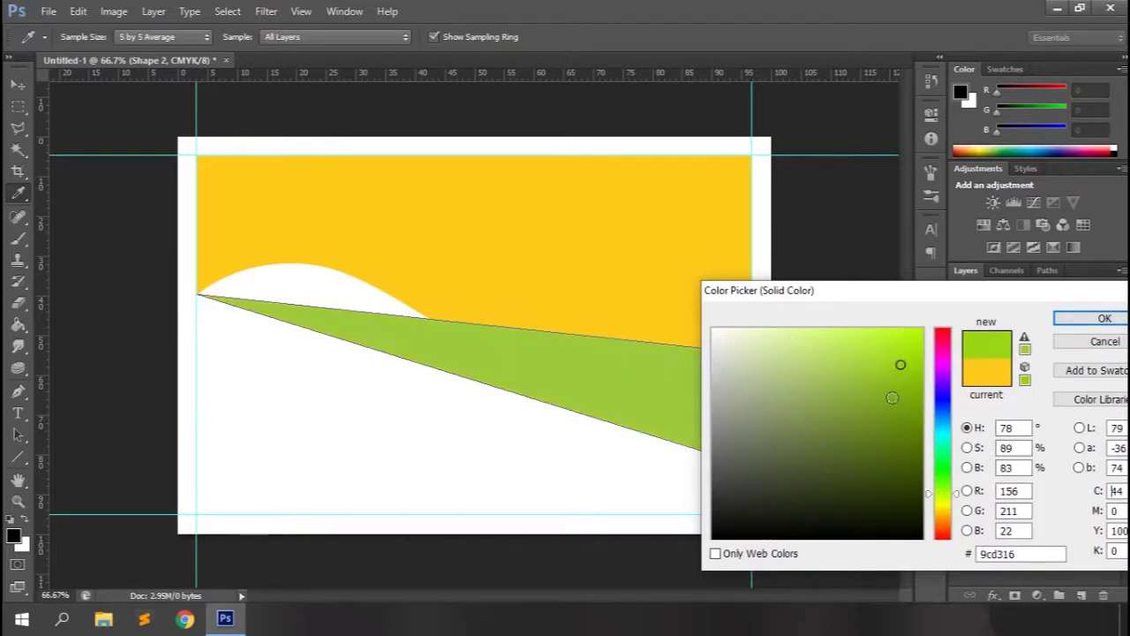
pyautogui.click(845, 360)
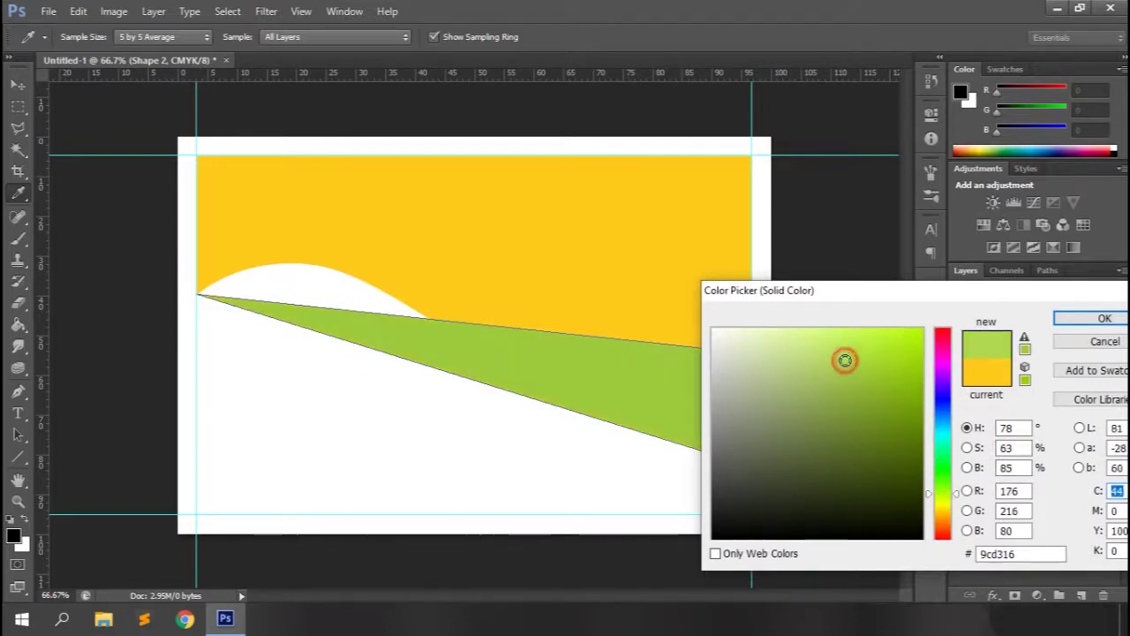
pyautogui.click(1089, 322)
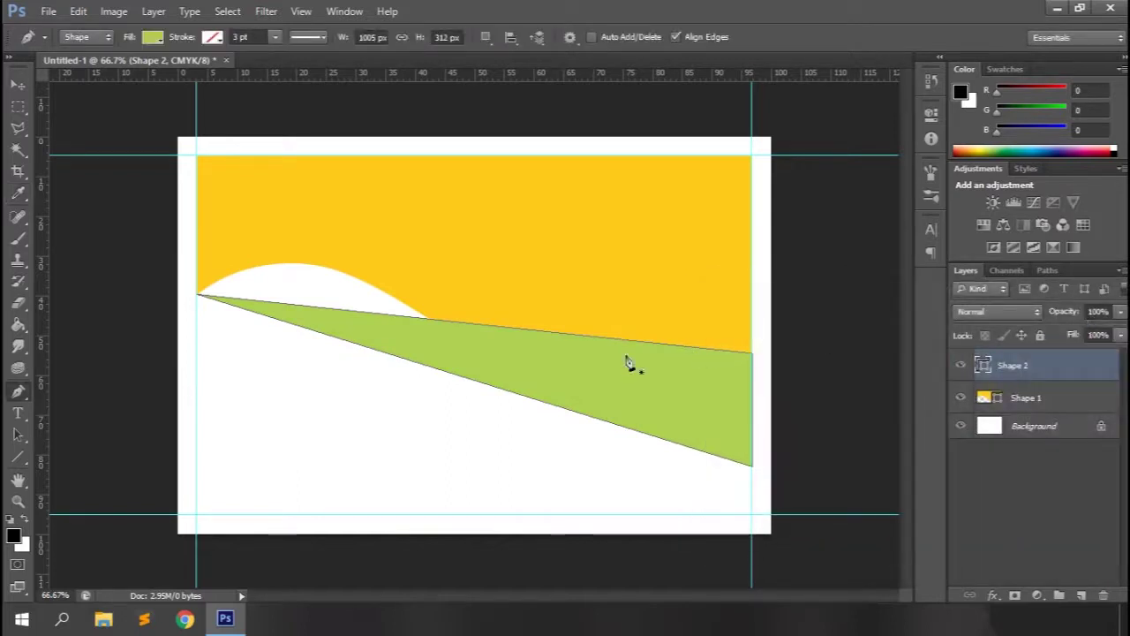
# Add anchor points to curve the green shape's top edge along the yellow wave.
pyautogui.rightClick(18, 391)
pyautogui.click(88, 418)
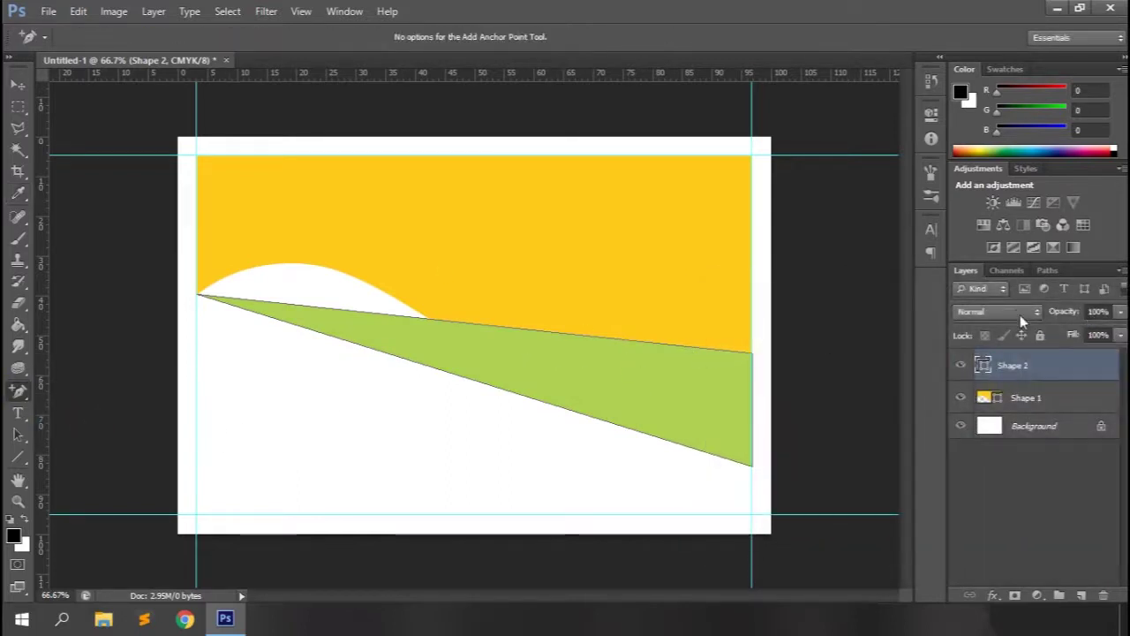
pyautogui.moveTo(1027, 367); pyautogui.dragTo(1024, 408)
pyautogui.click(360, 320)
pyautogui.moveTo(356, 313); pyautogui.dragTo(320, 268)
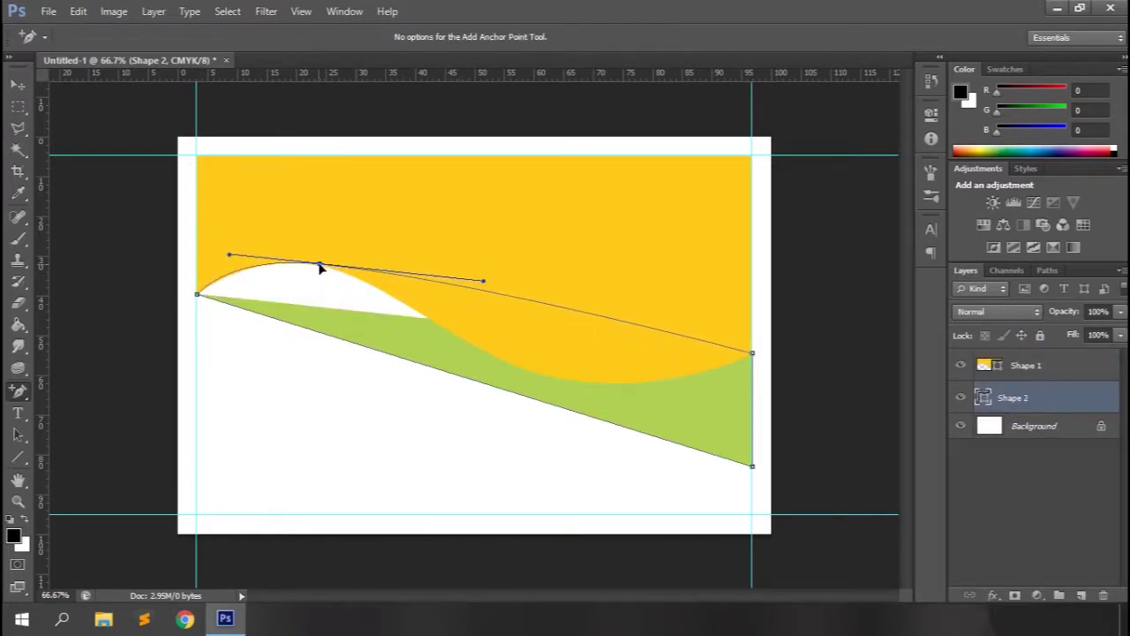
pyautogui.click(575, 311)
pyautogui.moveTo(575, 311); pyautogui.dragTo(550, 378)
pyautogui.moveTo(394, 277); pyautogui.dragTo(399, 282)
pyautogui.click(321, 265)
pyautogui.moveTo(320, 265); pyautogui.dragTo(327, 270)
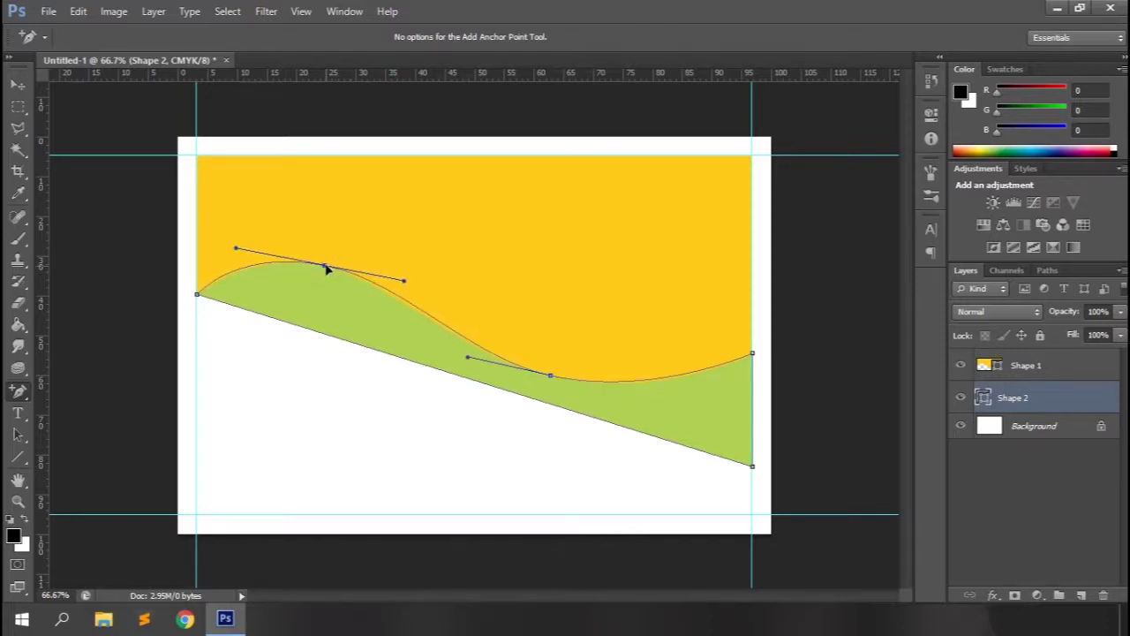
# Curve the green band's lower edge upward to thin it and raise its bottom-right corner.
pyautogui.click(337, 339)
pyautogui.moveTo(336, 339); pyautogui.dragTo(331, 285)
pyautogui.moveTo(509, 360); pyautogui.dragTo(497, 400)
pyautogui.moveTo(521, 424); pyautogui.dragTo(524, 428)
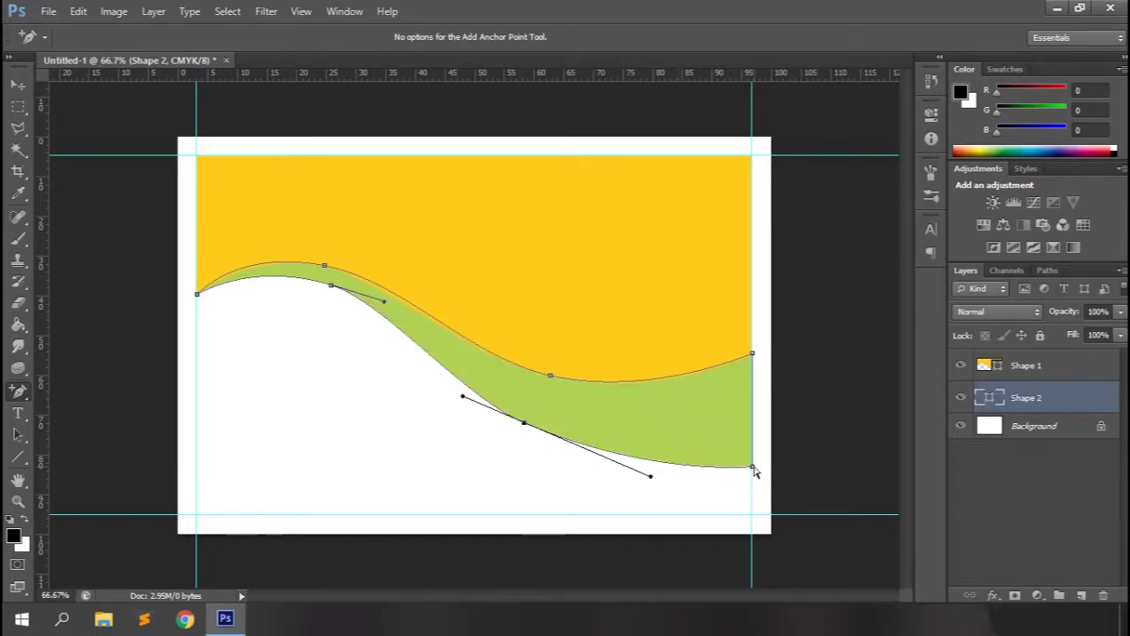
pyautogui.moveTo(753, 469); pyautogui.dragTo(756, 458)
# Give the green band a white stroke and move it above the yellow wave layer.
pyautogui.click(16, 391)
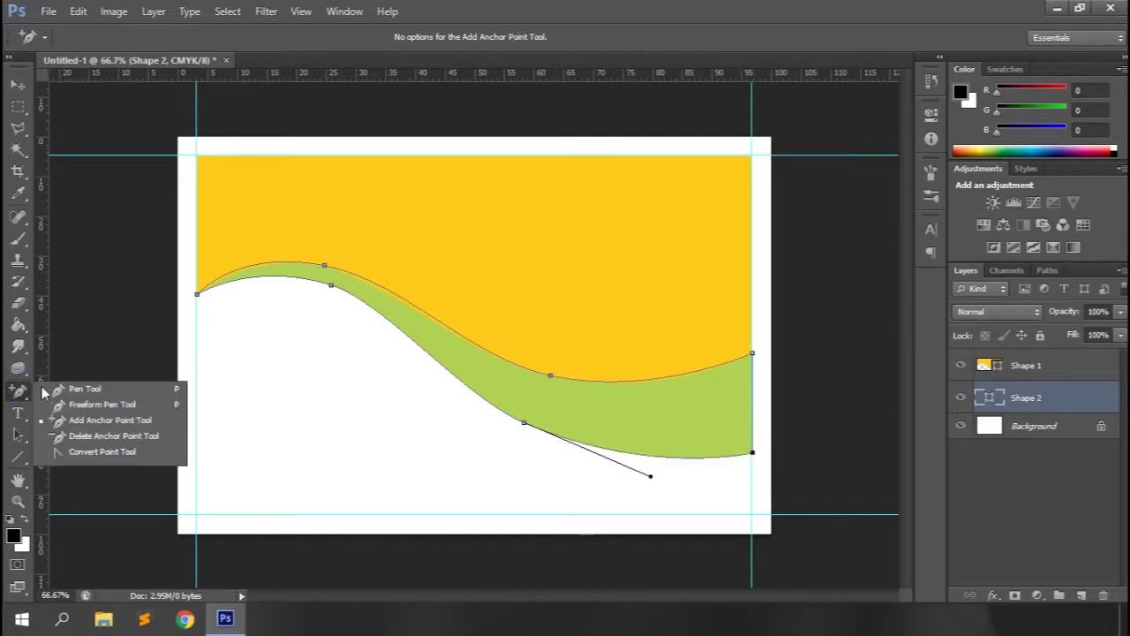
pyautogui.click(71, 389)
pyautogui.click(212, 37)
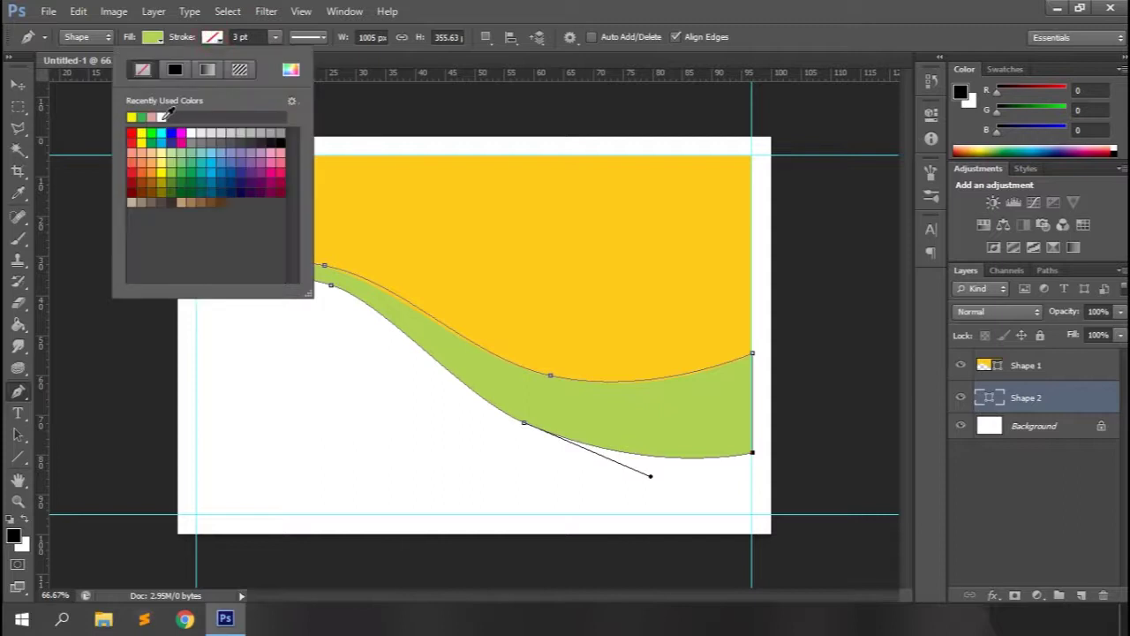
pyautogui.click(190, 130)
pyautogui.click(642, 7)
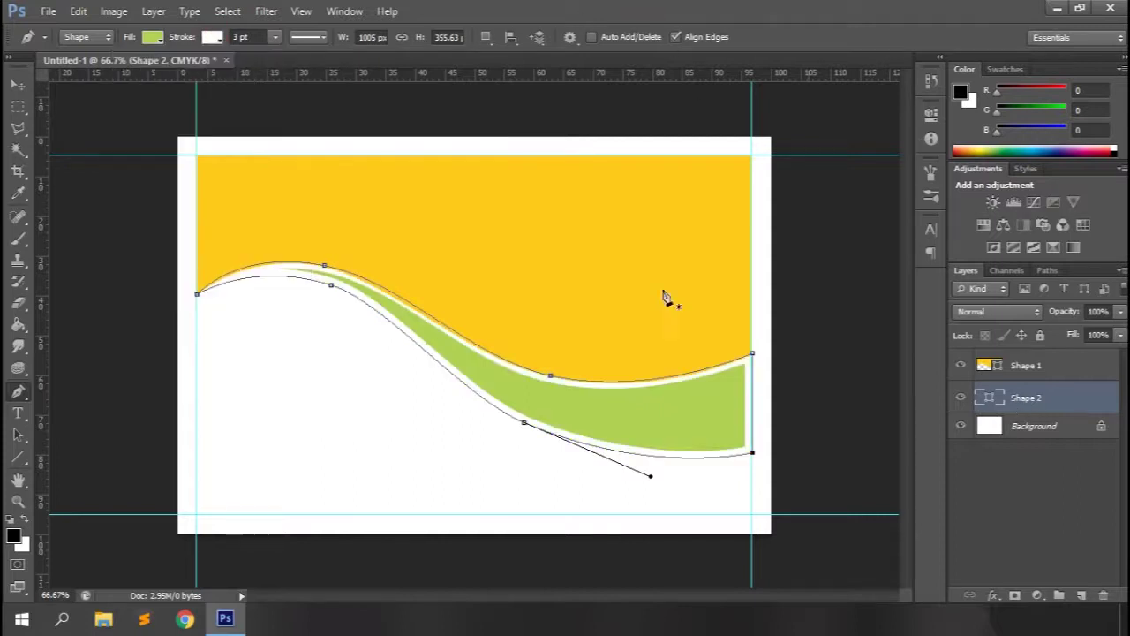
pyautogui.moveTo(1039, 400); pyautogui.dragTo(1042, 366)
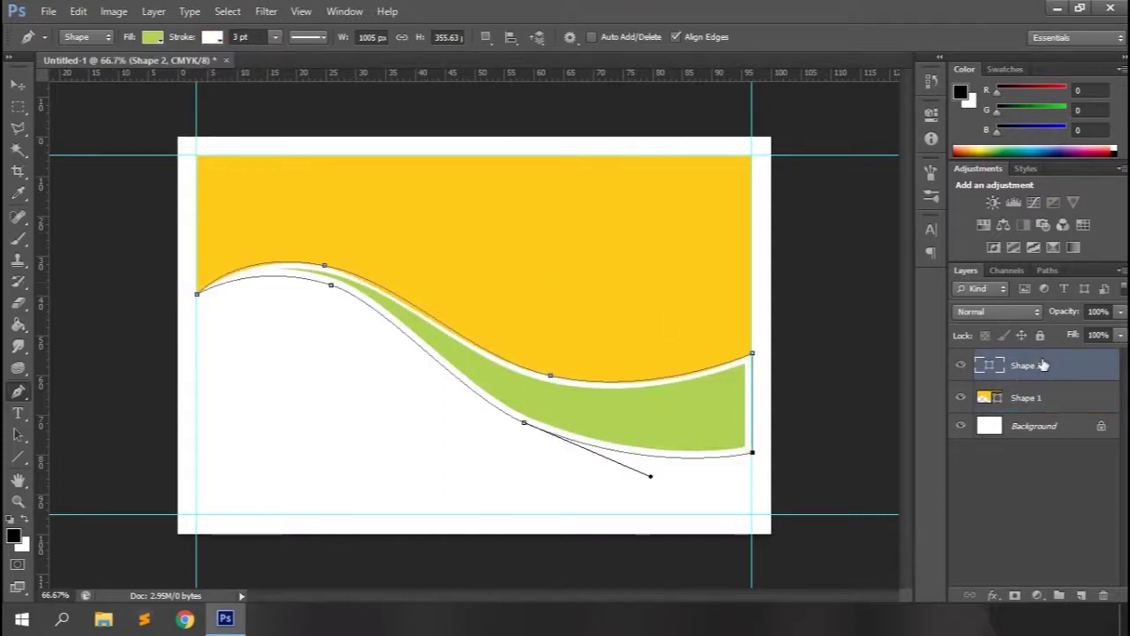
pyautogui.click(1018, 428)
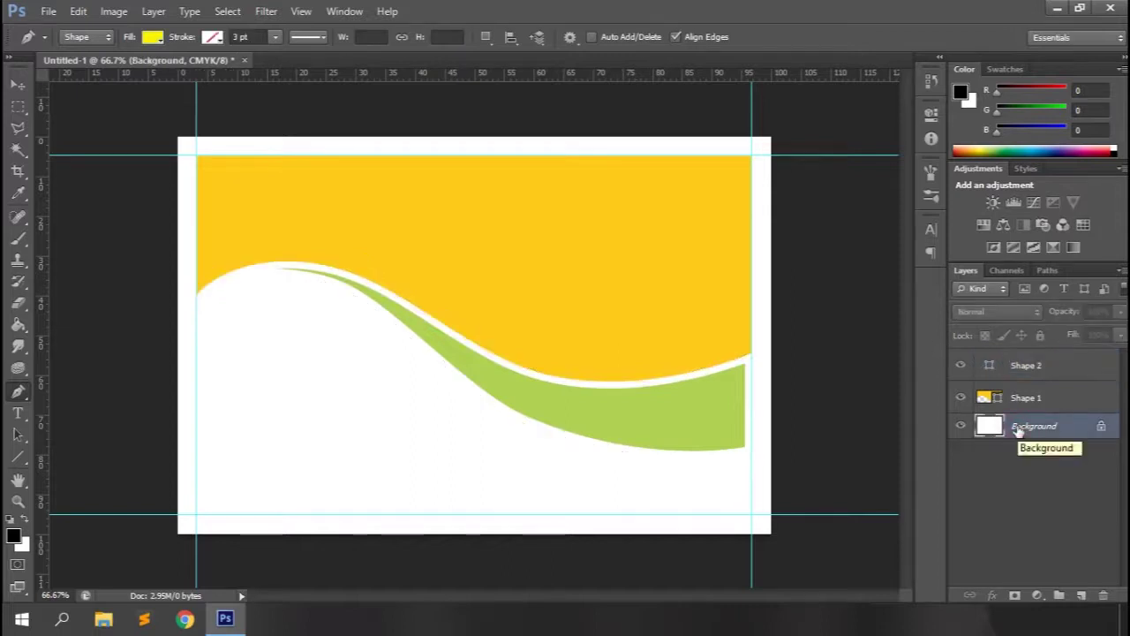
# Draw a new triangle from the card's left edge to below the green band.
pyautogui.click(1011, 369)
pyautogui.click(196, 298)
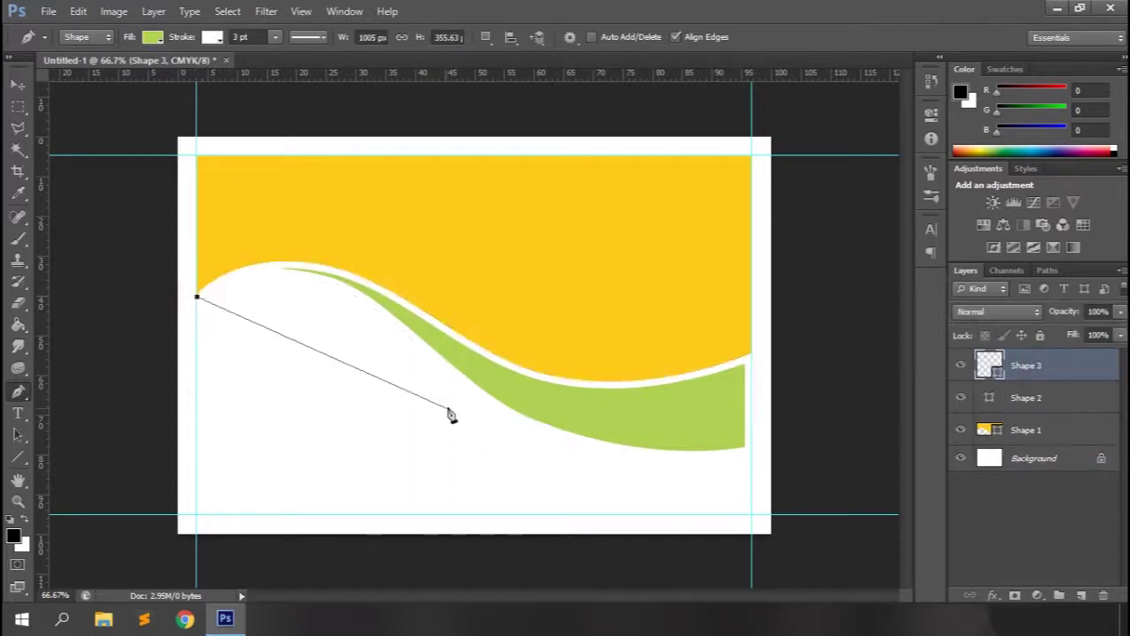
pyautogui.click(486, 392)
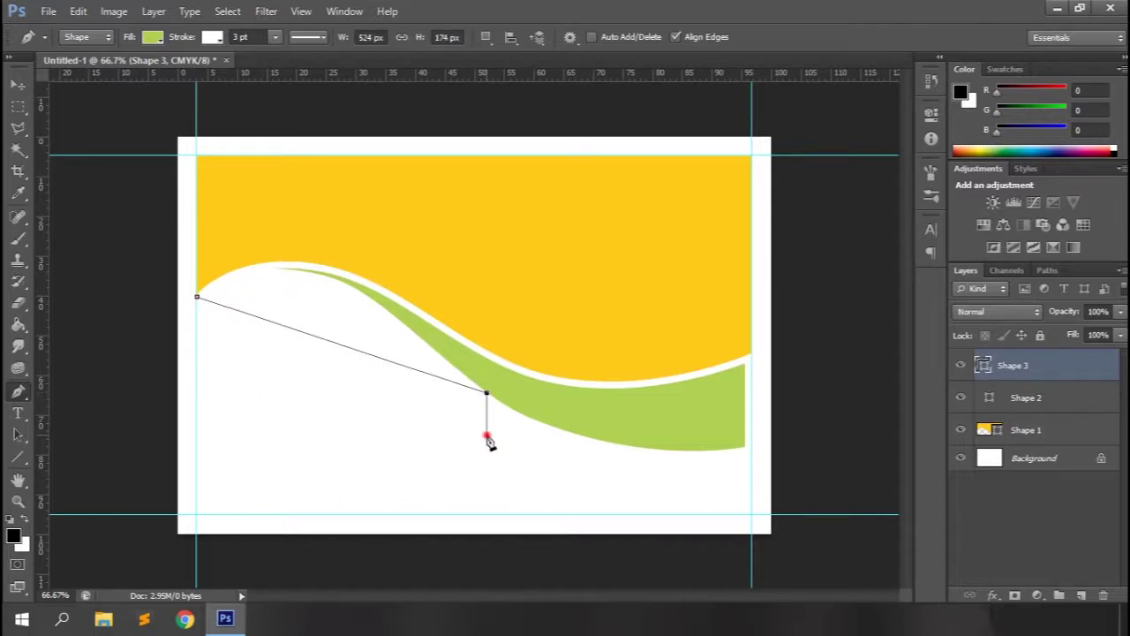
pyautogui.click(487, 434)
pyautogui.click(197, 298)
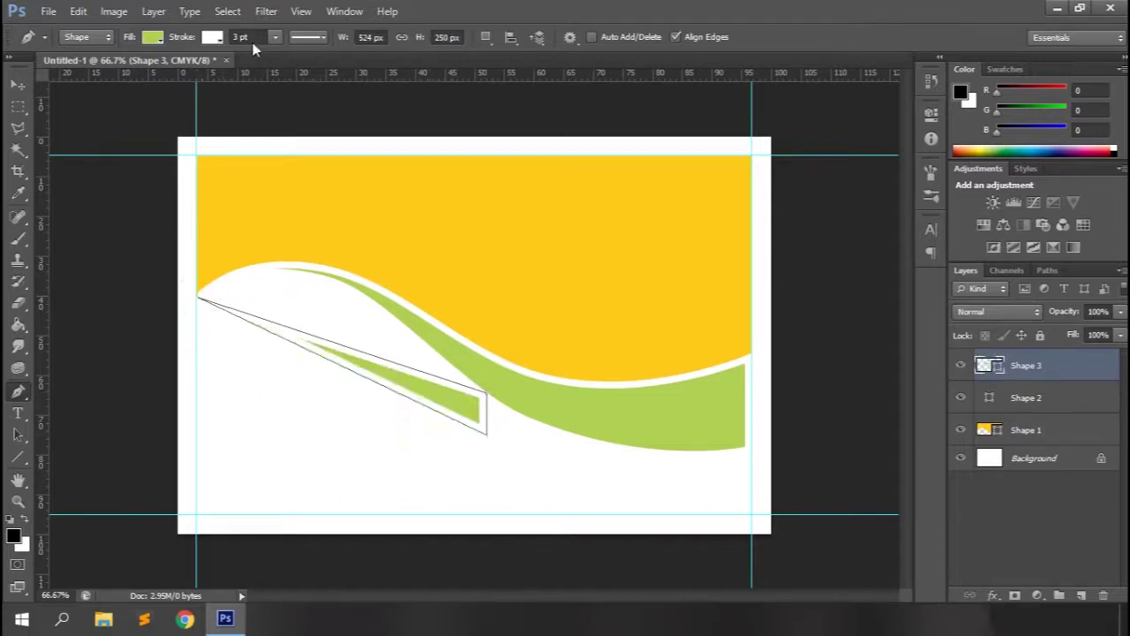
# Remove the new shape's stroke and fill it with olive green 677e2b.
pyautogui.click(212, 36)
pyautogui.click(132, 68)
pyautogui.click(446, 7)
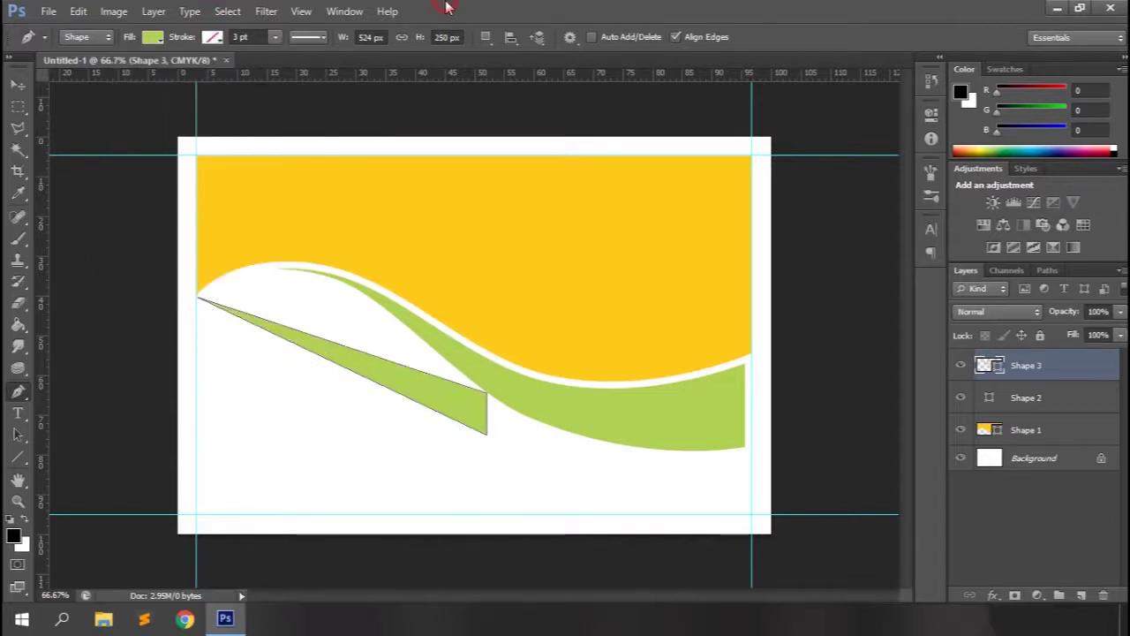
pyautogui.doubleClick(981, 365)
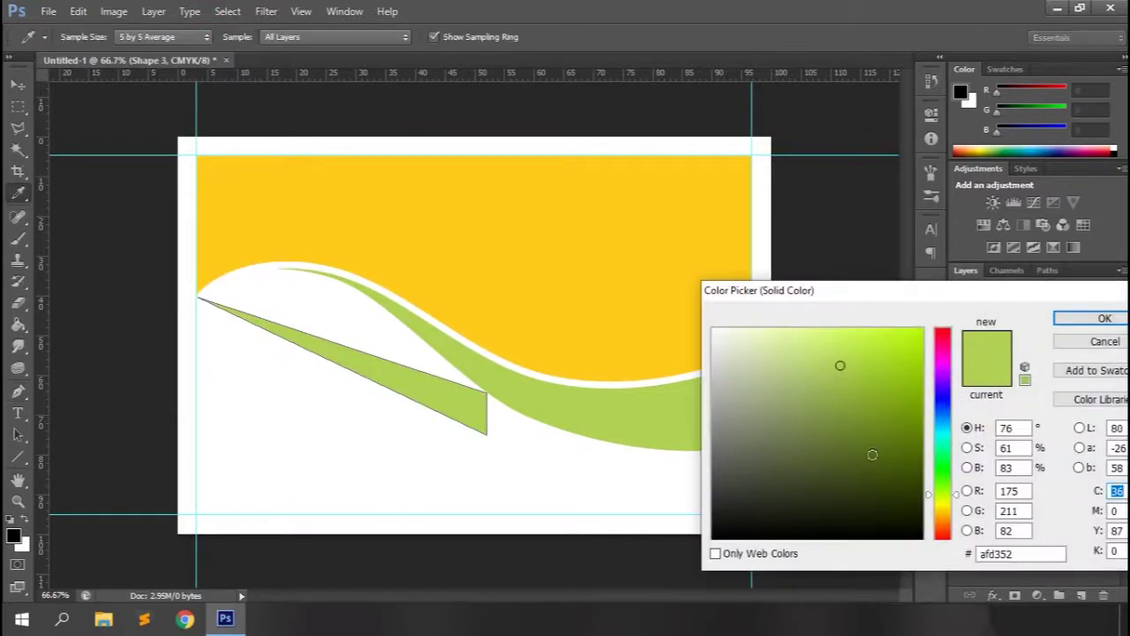
pyautogui.click(816, 459)
pyautogui.click(850, 435)
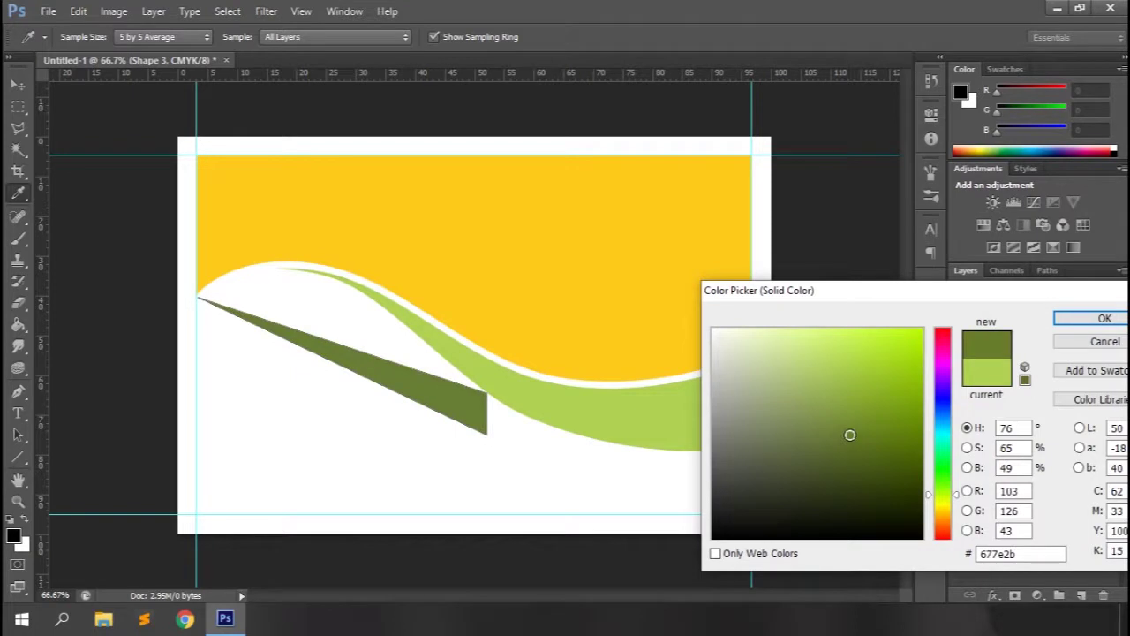
pyautogui.click(1104, 318)
# Curve the olive shape's top and lower edges into a thin swoosh and place it behind the yellow wave.
pyautogui.moveTo(17, 391); pyautogui.dragTo(88, 423)
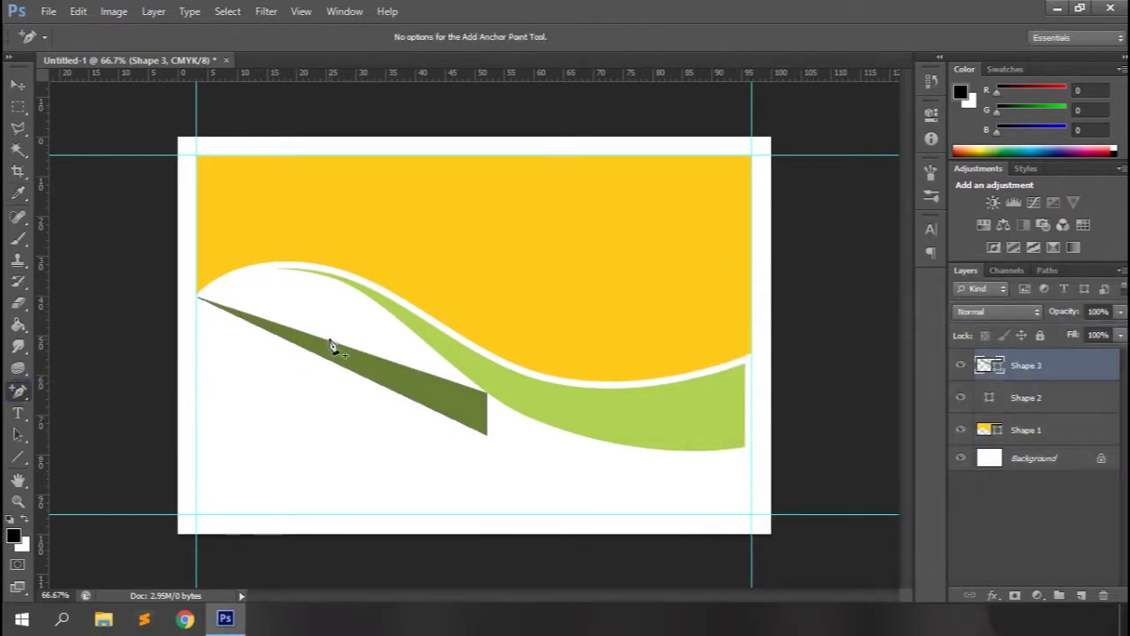
pyautogui.moveTo(331, 344); pyautogui.dragTo(285, 240)
pyautogui.moveTo(1015, 368); pyautogui.dragTo(1027, 440)
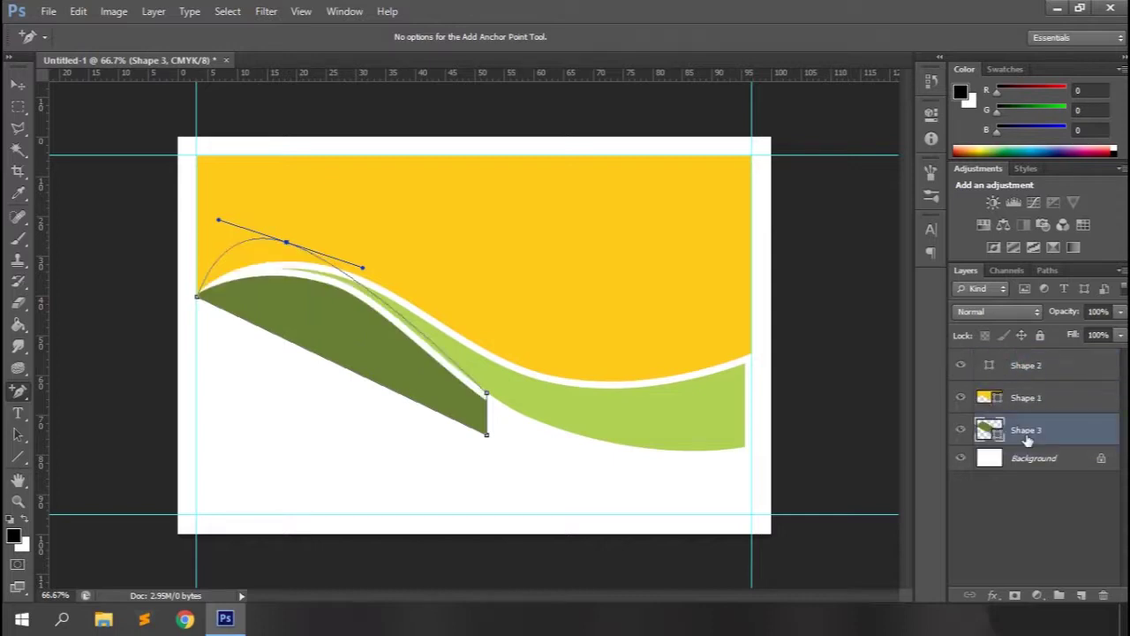
pyautogui.moveTo(286, 241); pyautogui.dragTo(294, 274)
pyautogui.moveTo(226, 249); pyautogui.dragTo(196, 249)
pyautogui.click(323, 357)
pyautogui.moveTo(323, 358); pyautogui.dragTo(316, 305)
pyautogui.moveTo(488, 441); pyautogui.dragTo(487, 454)
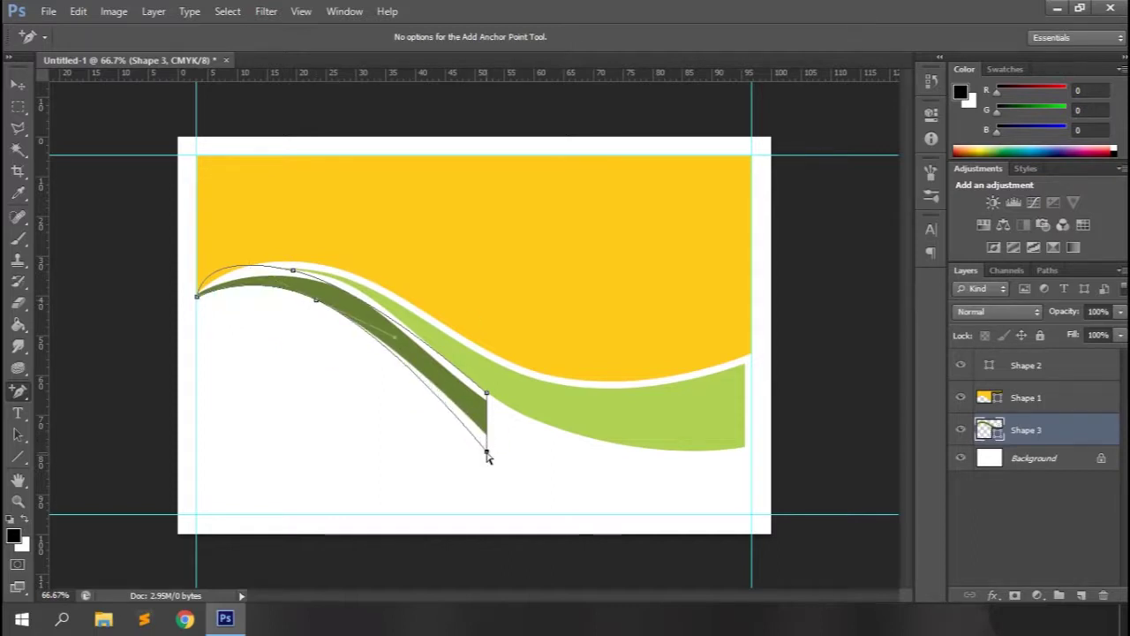
pyautogui.click(1073, 546)
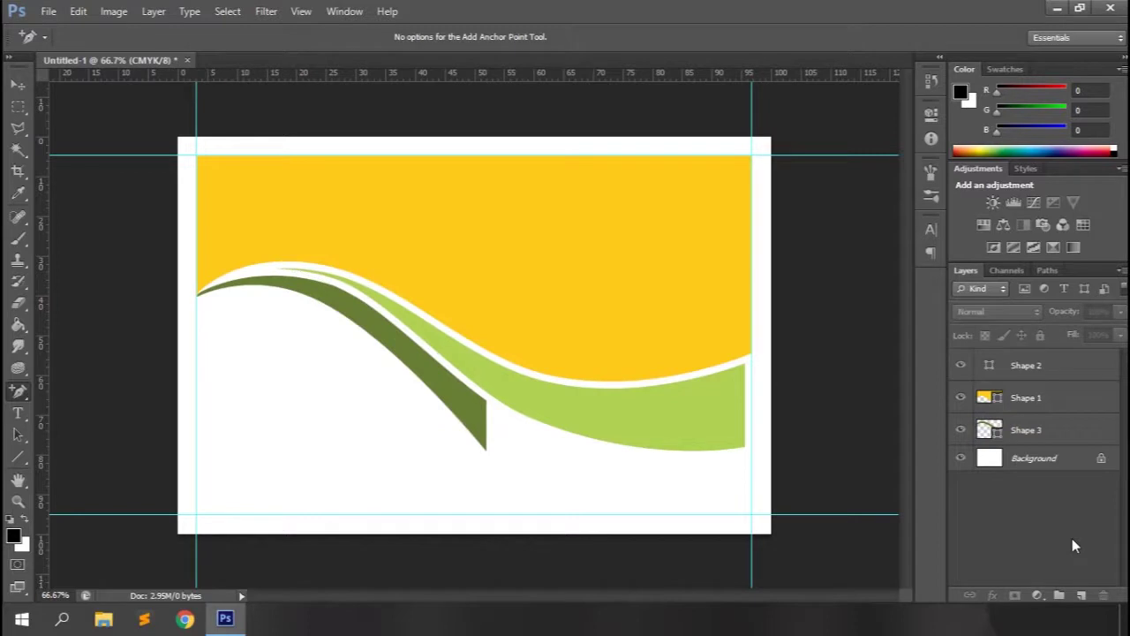
# Drag Shape 2's bottom-right anchor out to the right guide.
pyautogui.click(1031, 431)
pyautogui.click(1039, 371)
pyautogui.click(760, 352)
pyautogui.moveTo(752, 452); pyautogui.dragTo(762, 451)
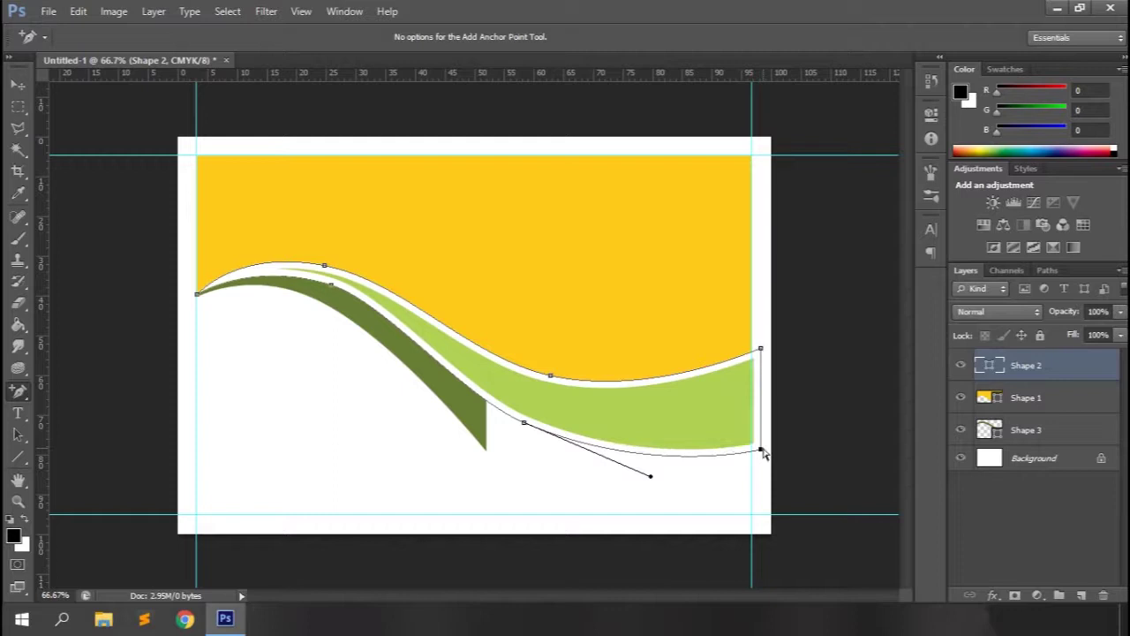
pyautogui.click(760, 349)
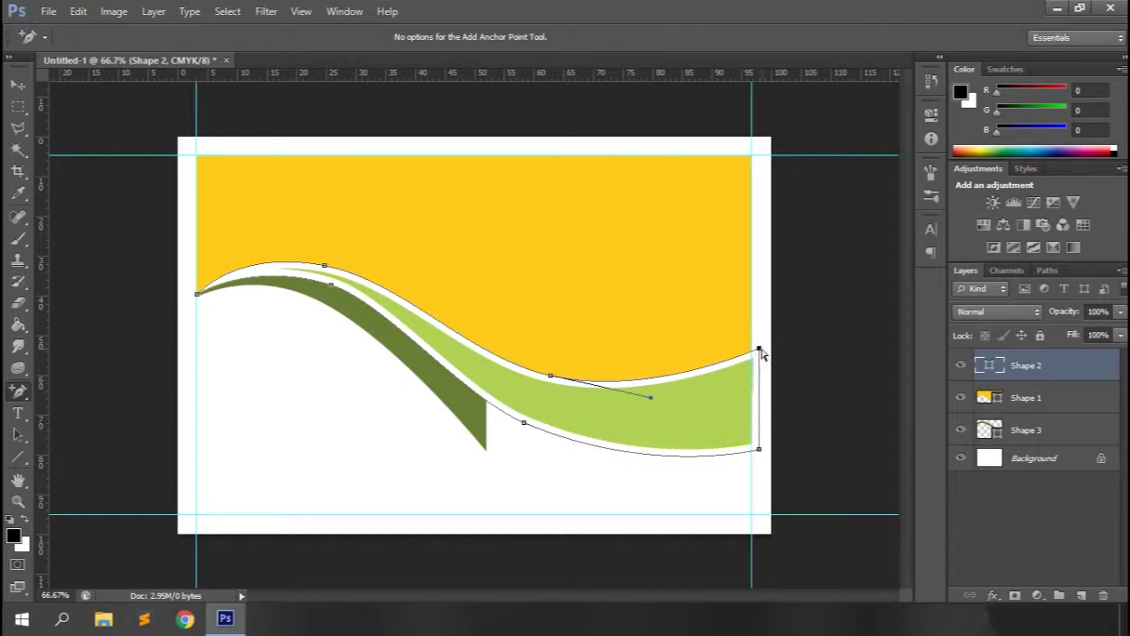
pyautogui.click(1029, 468)
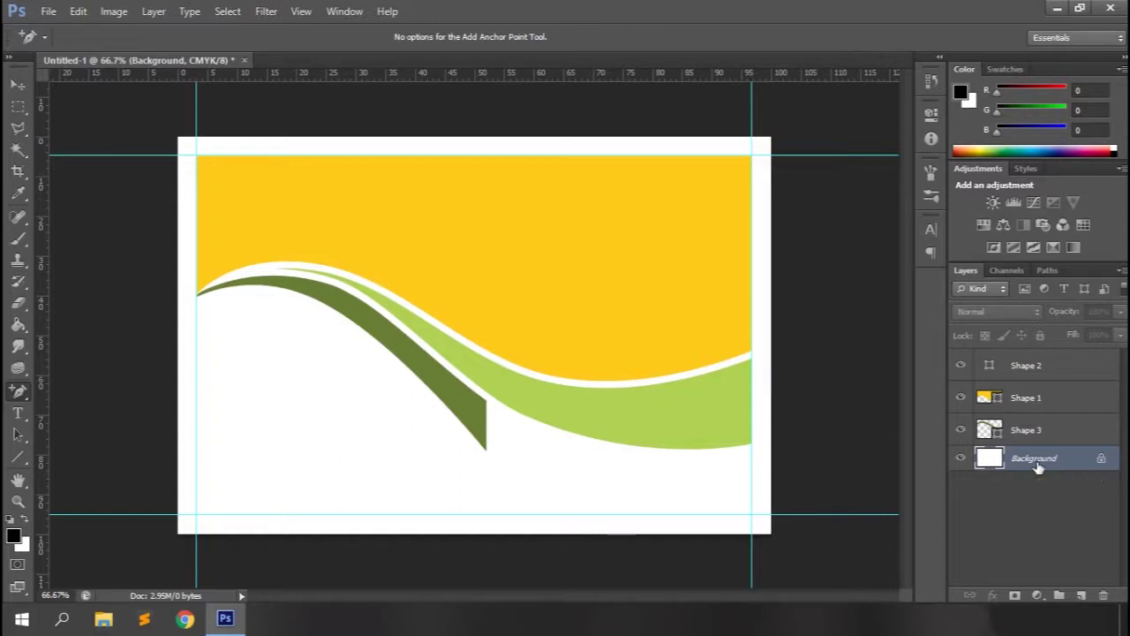
# Refill Shape 2 with the duller green 9fbf48.
pyautogui.doubleClick(988, 366)
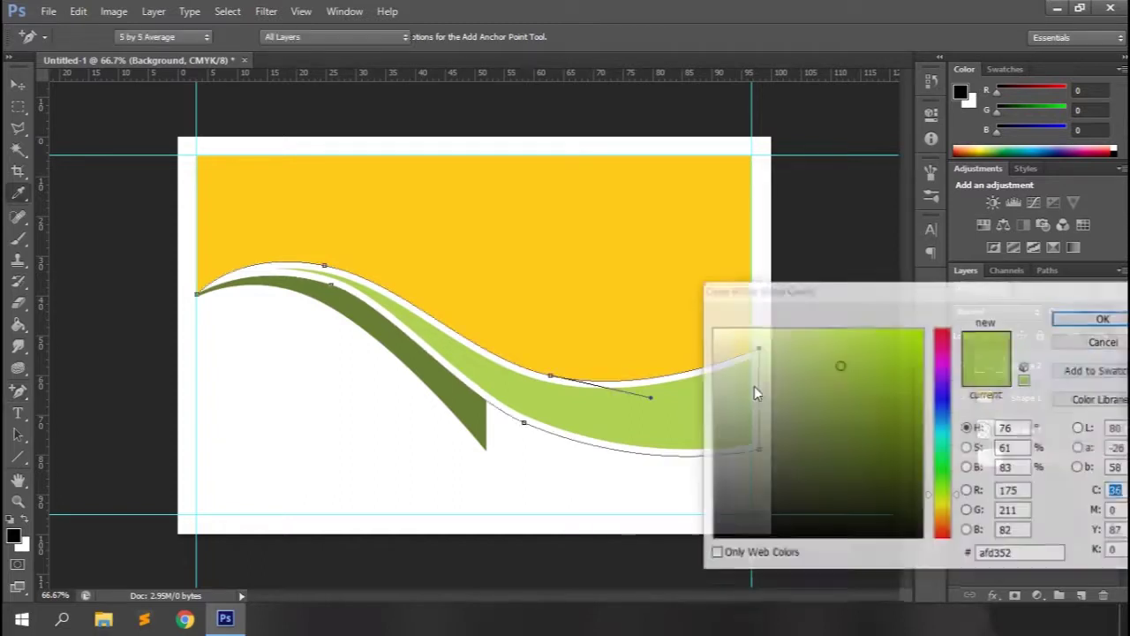
pyautogui.click(887, 349)
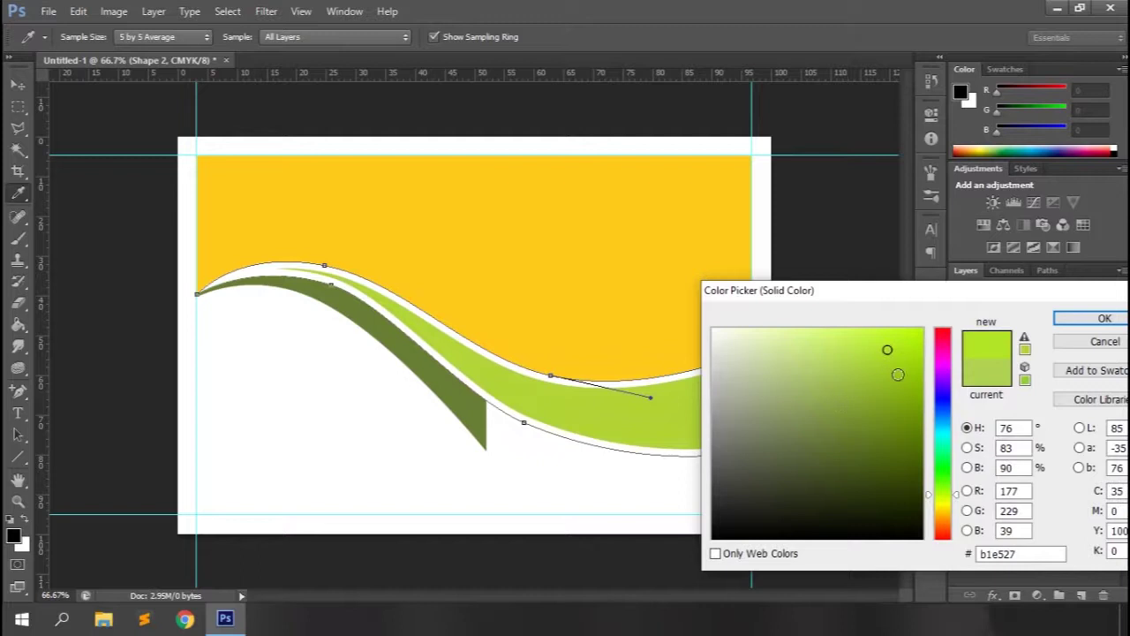
pyautogui.click(906, 366)
pyautogui.moveTo(849, 356); pyautogui.dragTo(843, 381)
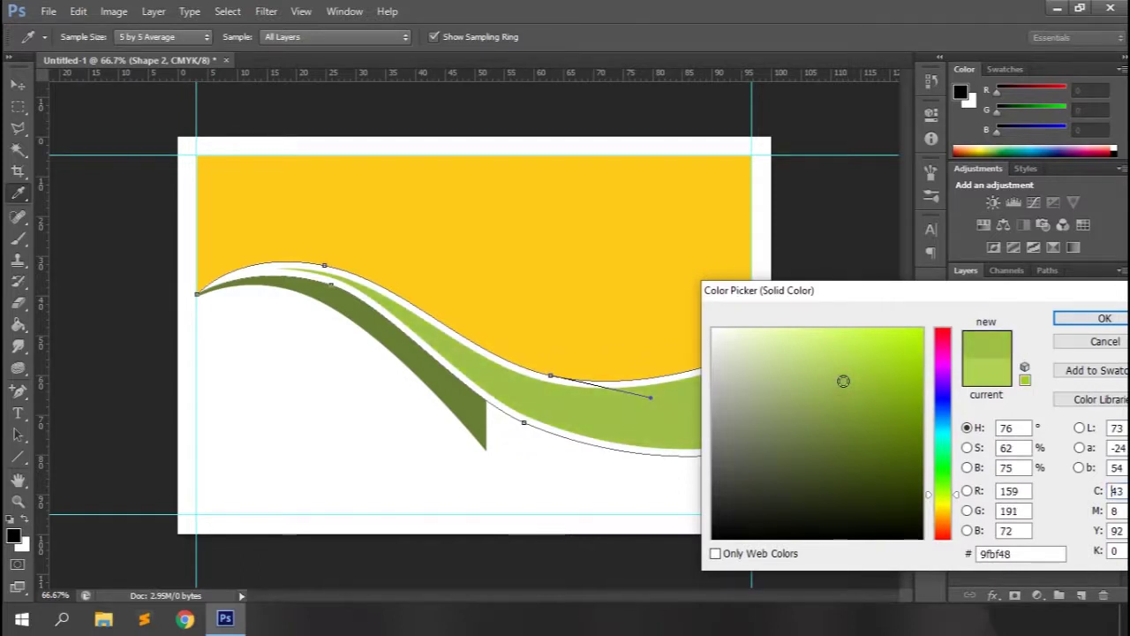
pyautogui.click(1093, 319)
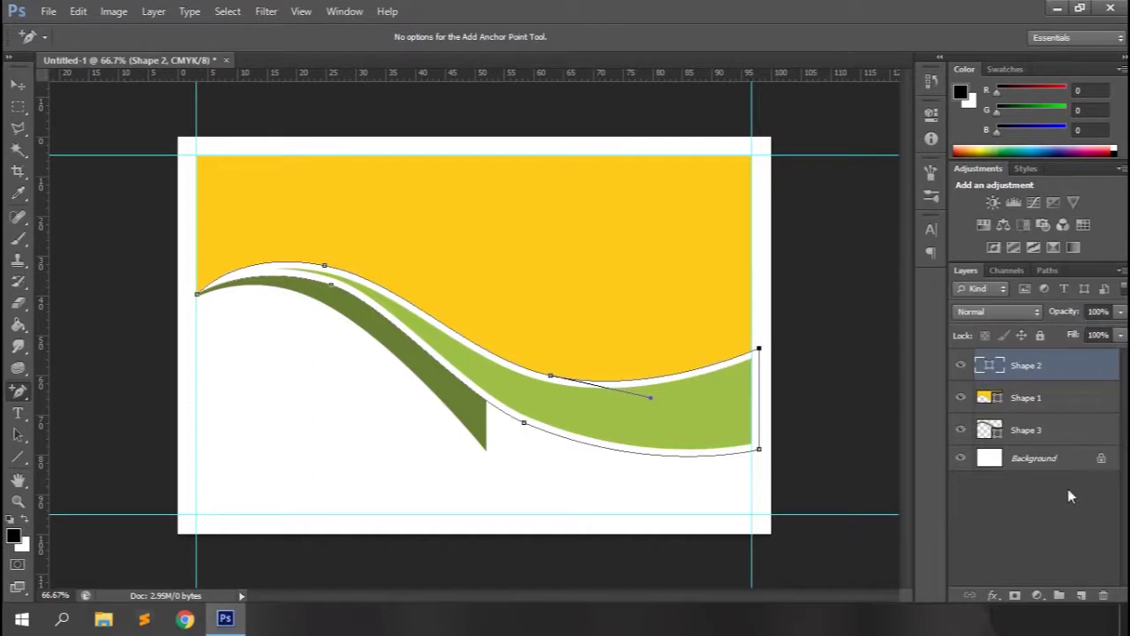
pyautogui.click(1051, 522)
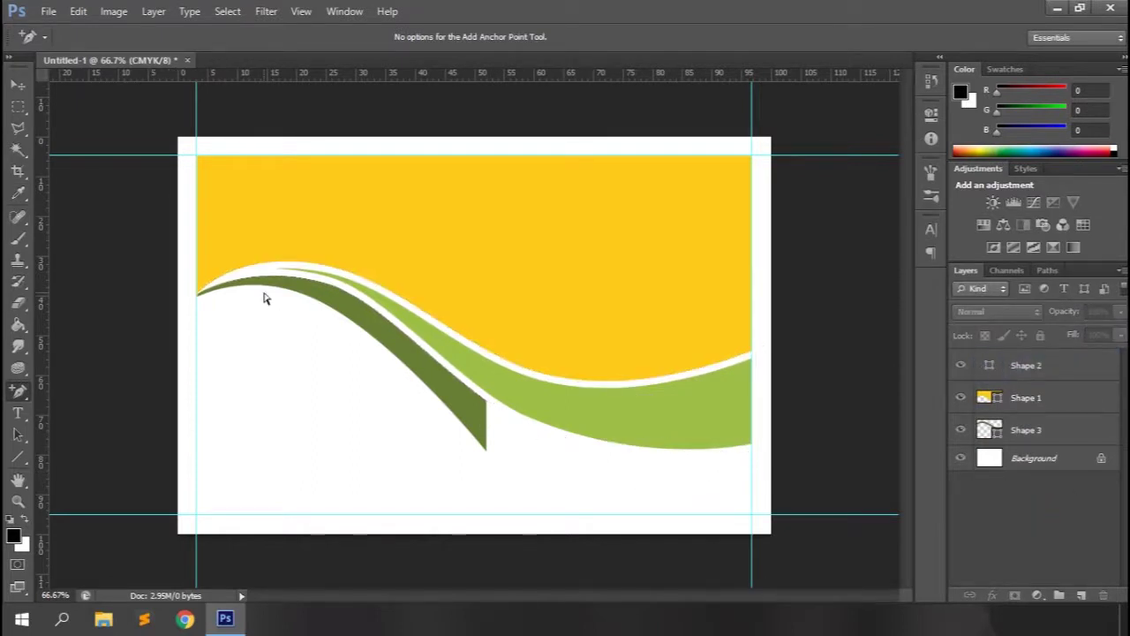
# Pen-draw a curved Shape 4 along the green band's lower edge and move it below Shape 3.
pyautogui.rightClick(22, 393)
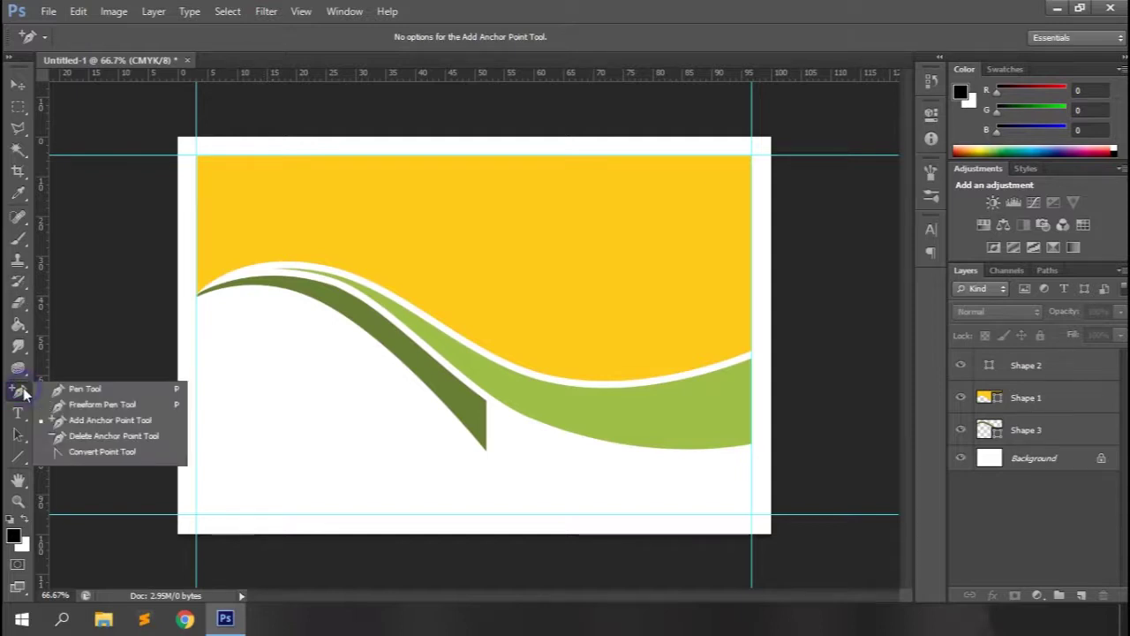
pyautogui.click(66, 387)
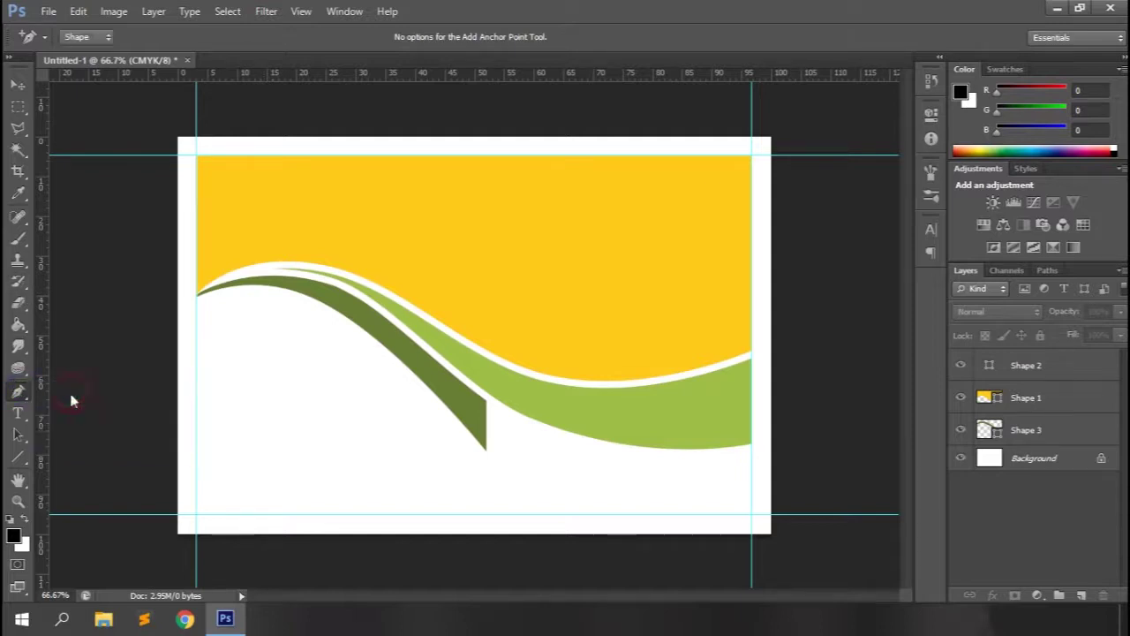
pyautogui.click(517, 403)
pyautogui.moveTo(714, 437); pyautogui.dragTo(806, 360)
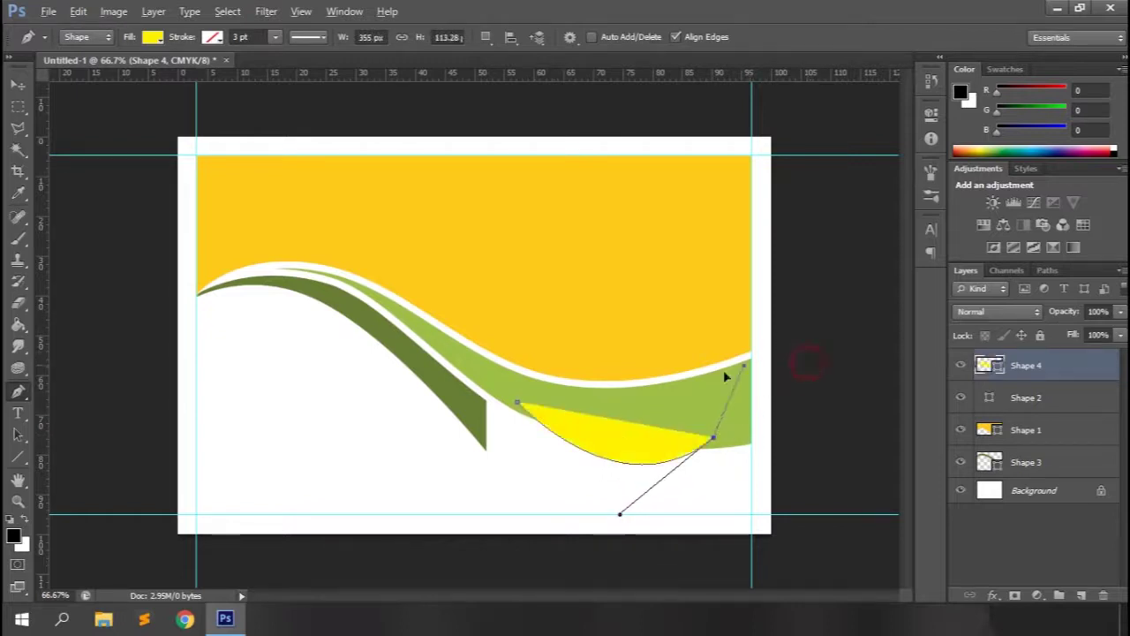
pyautogui.click(517, 403)
pyautogui.moveTo(1050, 371); pyautogui.dragTo(1033, 470)
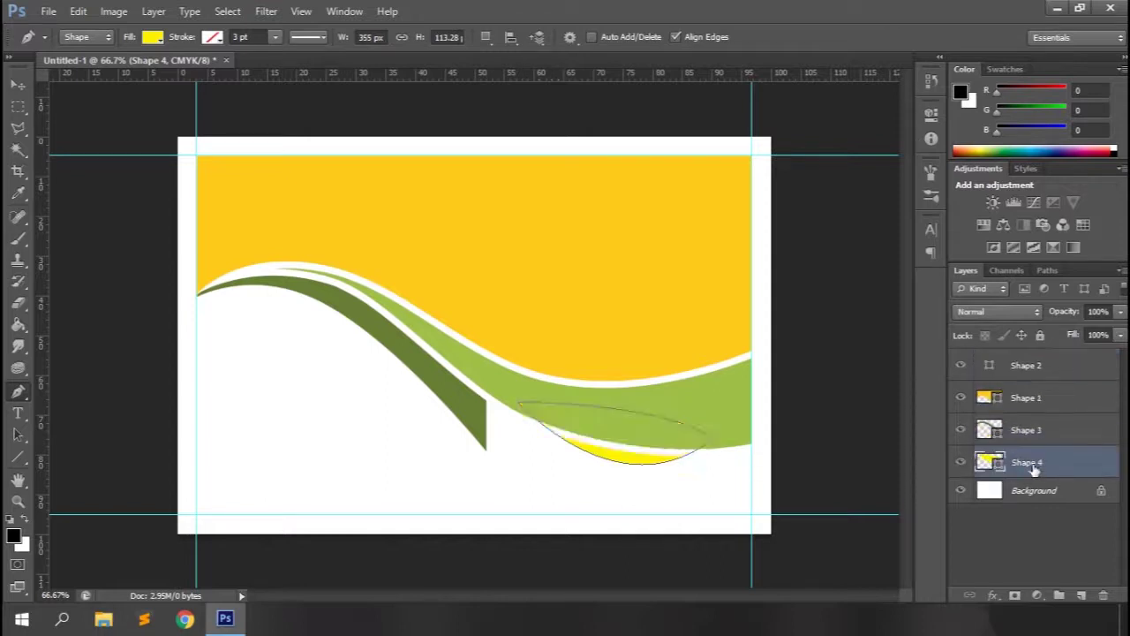
# Give Shape 4 a light grey fill.
pyautogui.click(18, 84)
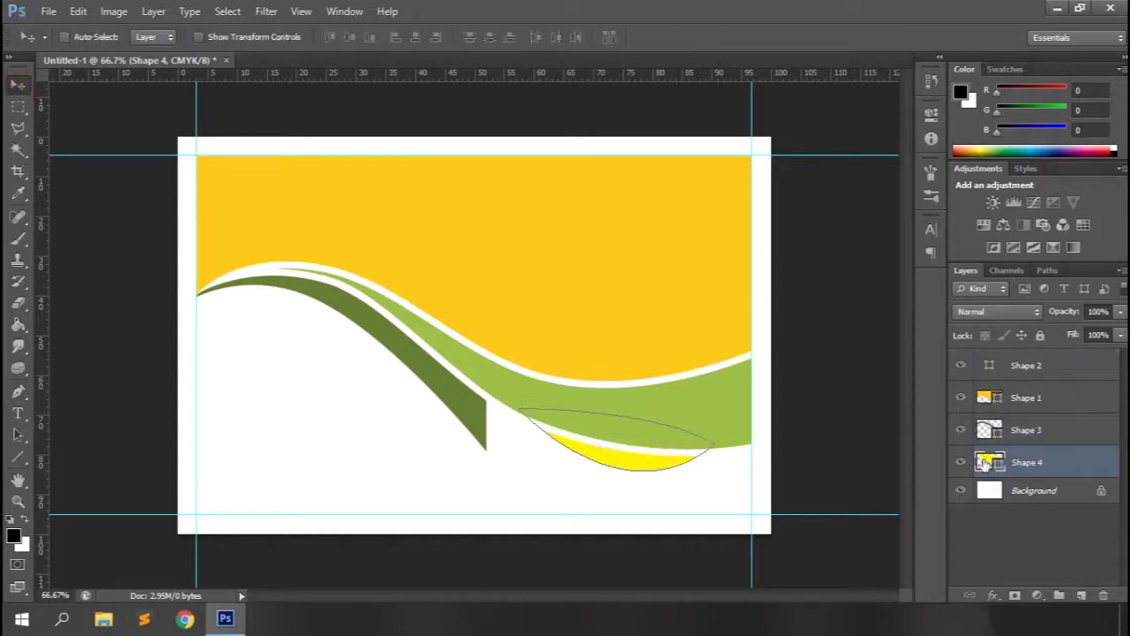
pyautogui.doubleClick(983, 462)
pyautogui.click(725, 473)
pyautogui.moveTo(743, 425); pyautogui.dragTo(751, 395)
pyautogui.click(1080, 320)
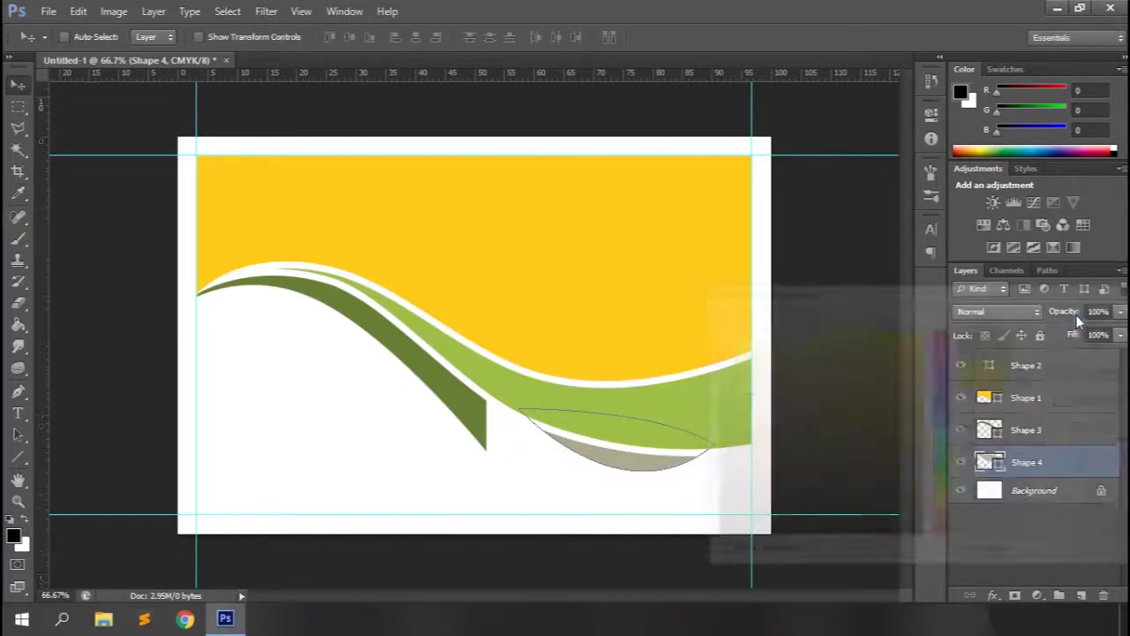
# Rasterize Shape 4 and apply a Gaussian Blur with radius 20.9 pixels.
pyautogui.click(267, 11)
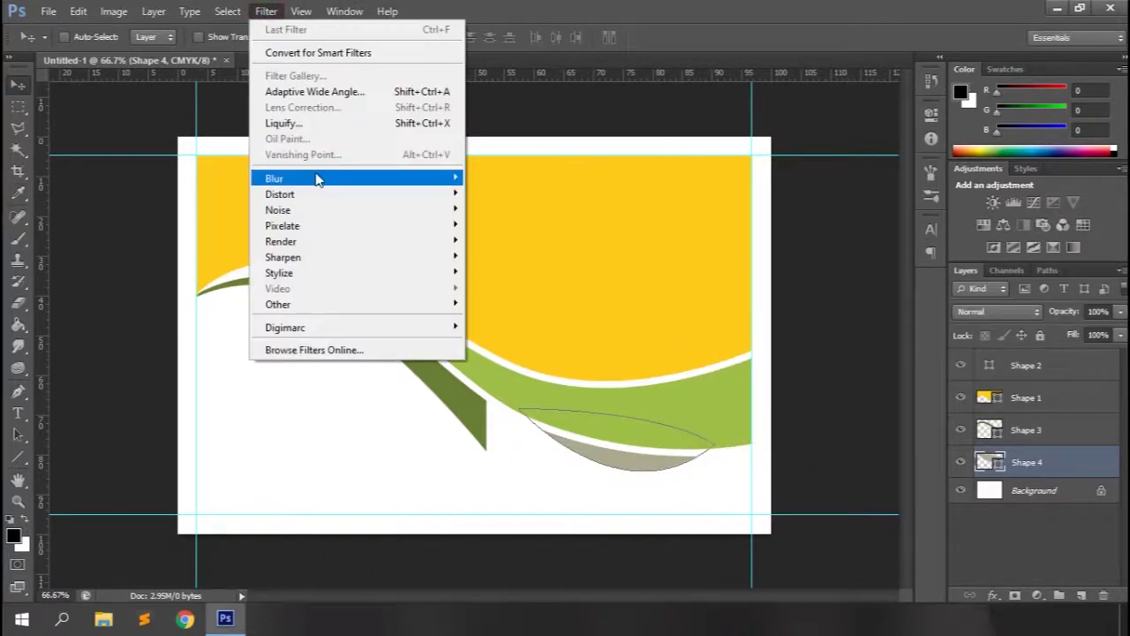
pyautogui.moveTo(442, 178)
pyautogui.click(510, 295)
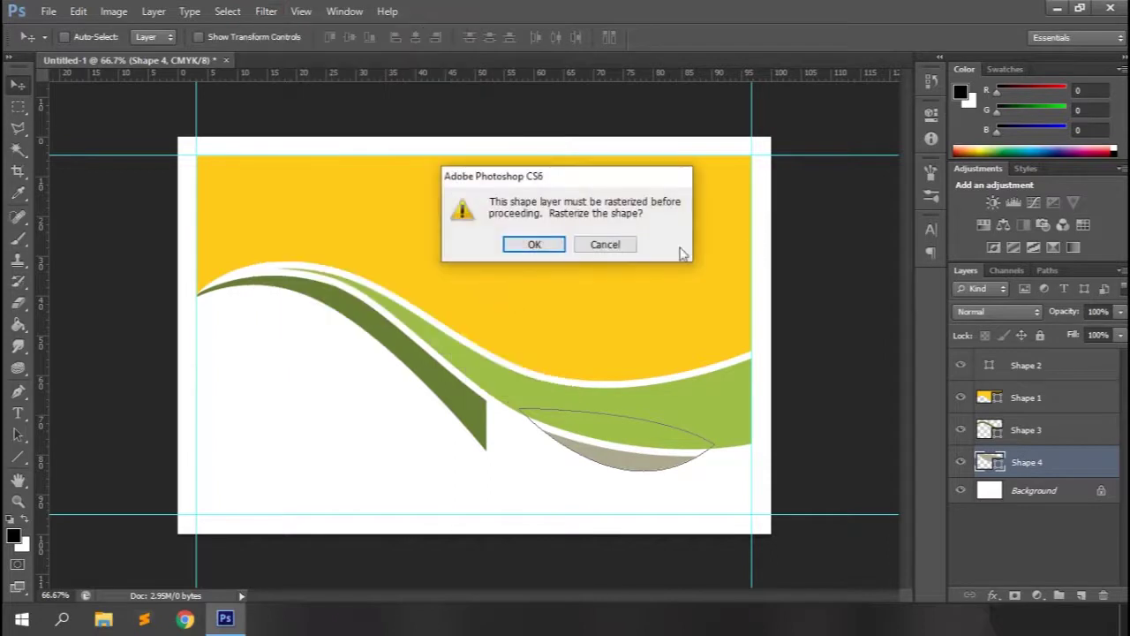
pyautogui.click(532, 245)
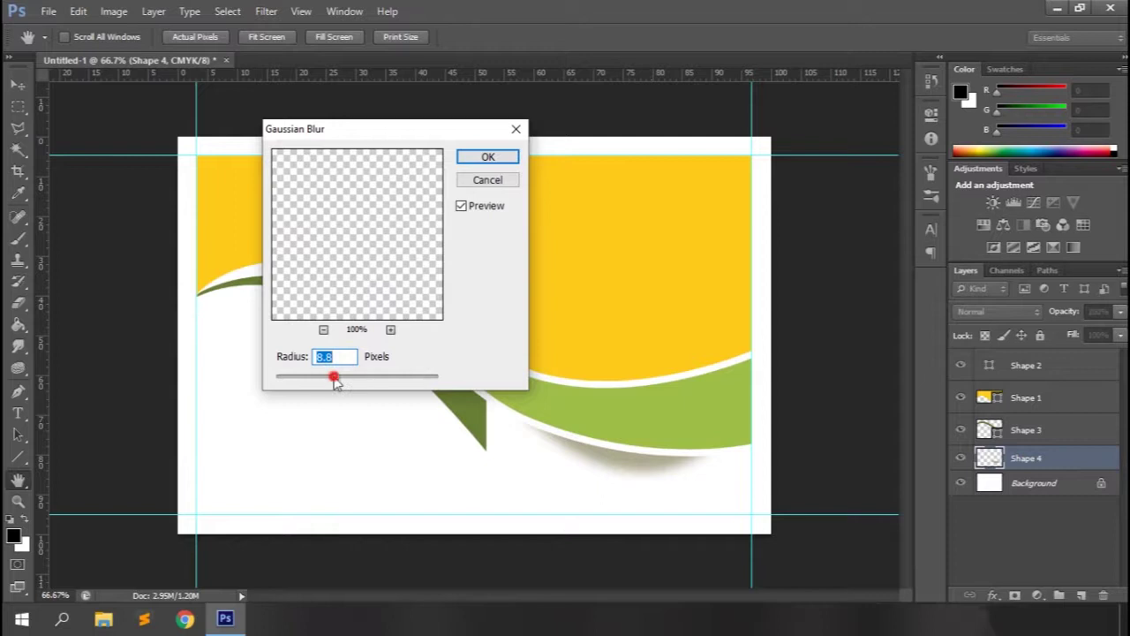
pyautogui.moveTo(342, 376); pyautogui.dragTo(348, 376)
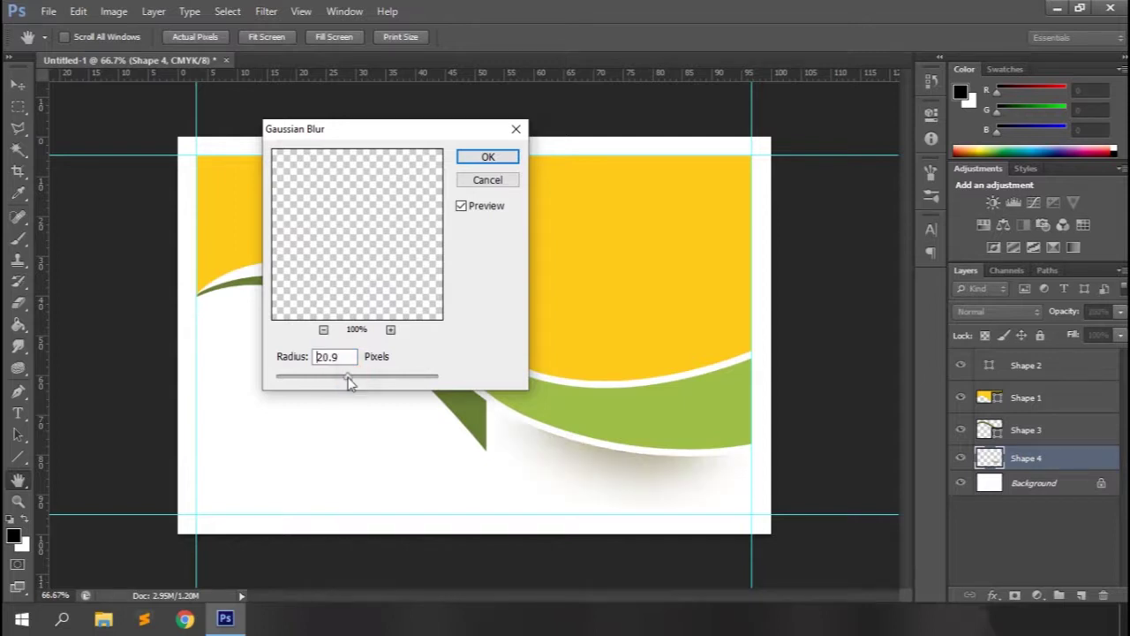
pyautogui.click(462, 156)
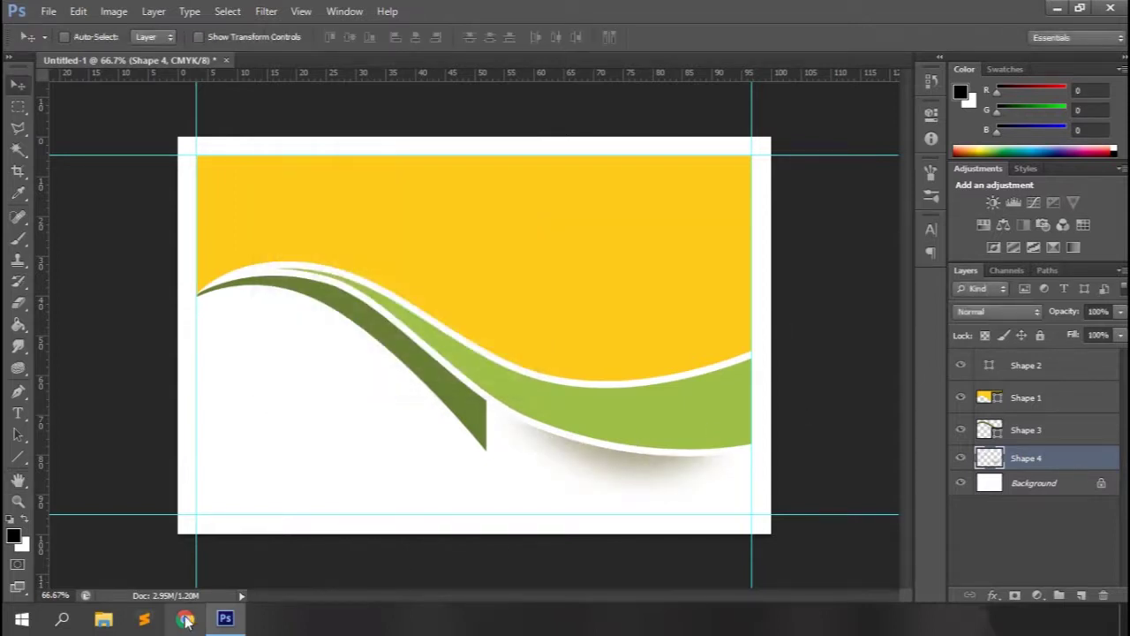
# Search Google Images for 'graphic design'.
pyautogui.write('gr')
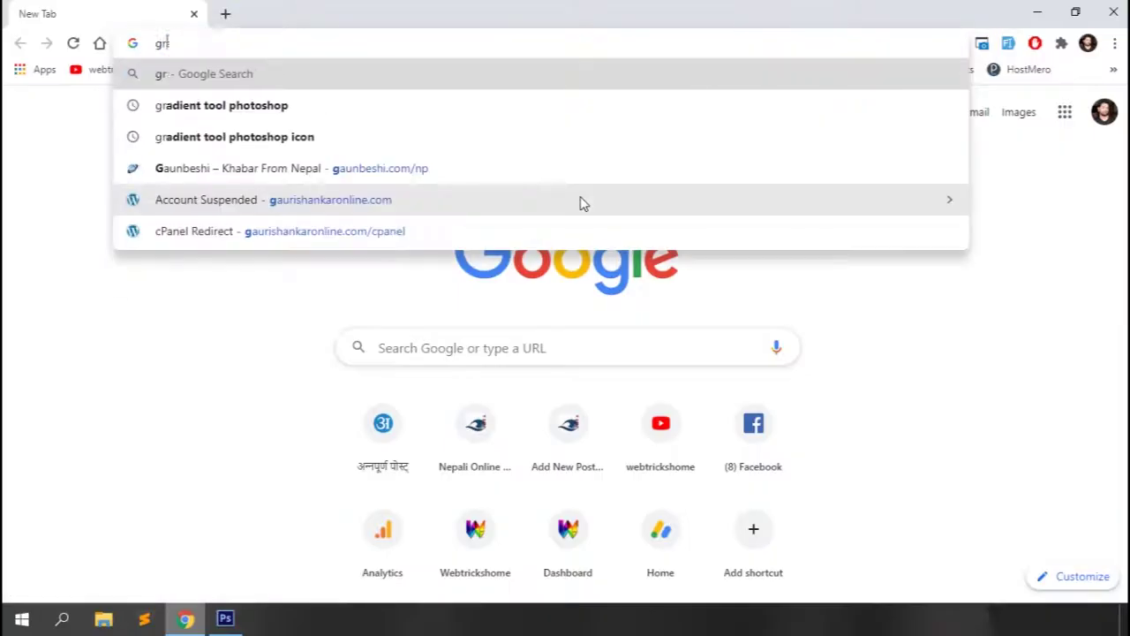
pyautogui.write('aphic design')
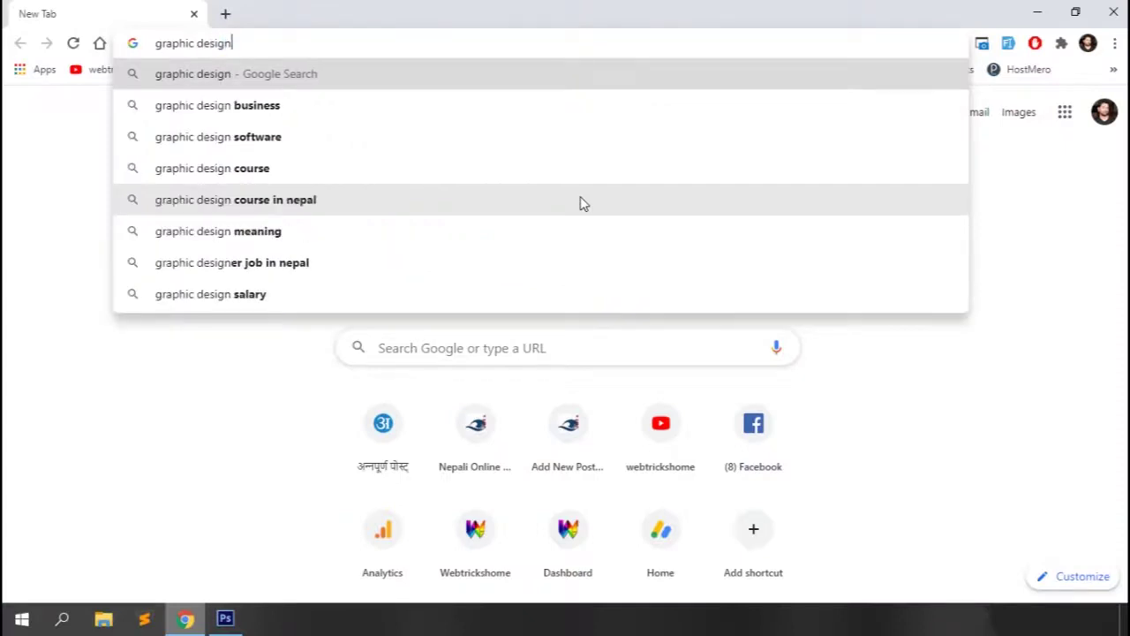
pyautogui.press('Return')
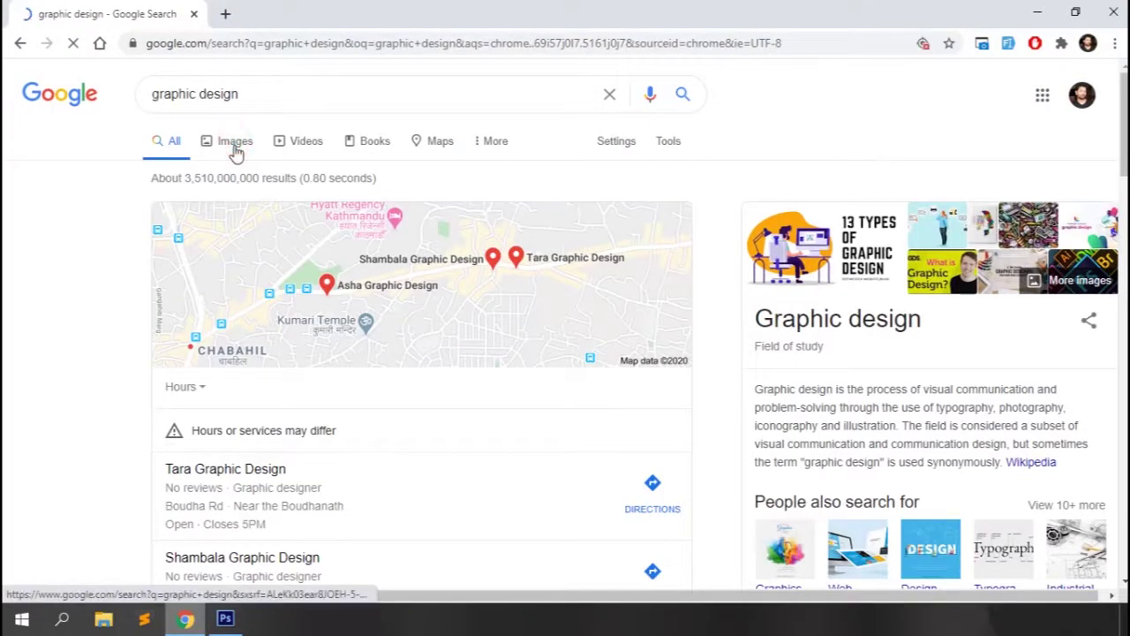
pyautogui.click(233, 146)
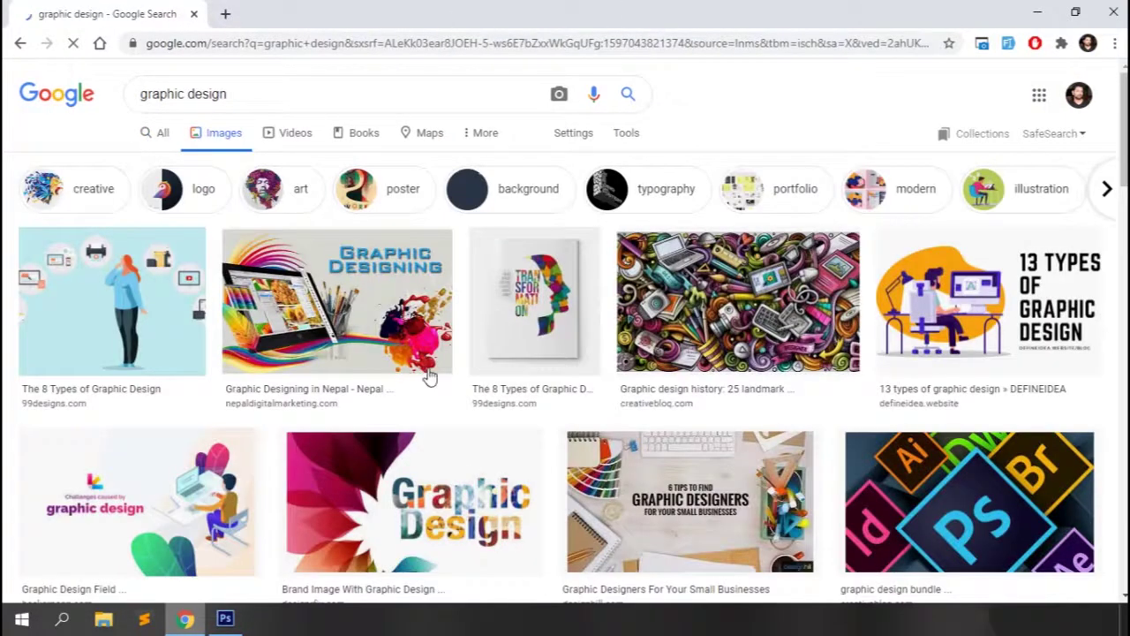
pyautogui.scroll(-3, 428, 375)
# Copy the Graphic Designing picture from its preview and return to the business card.
pyautogui.click(389, 155)
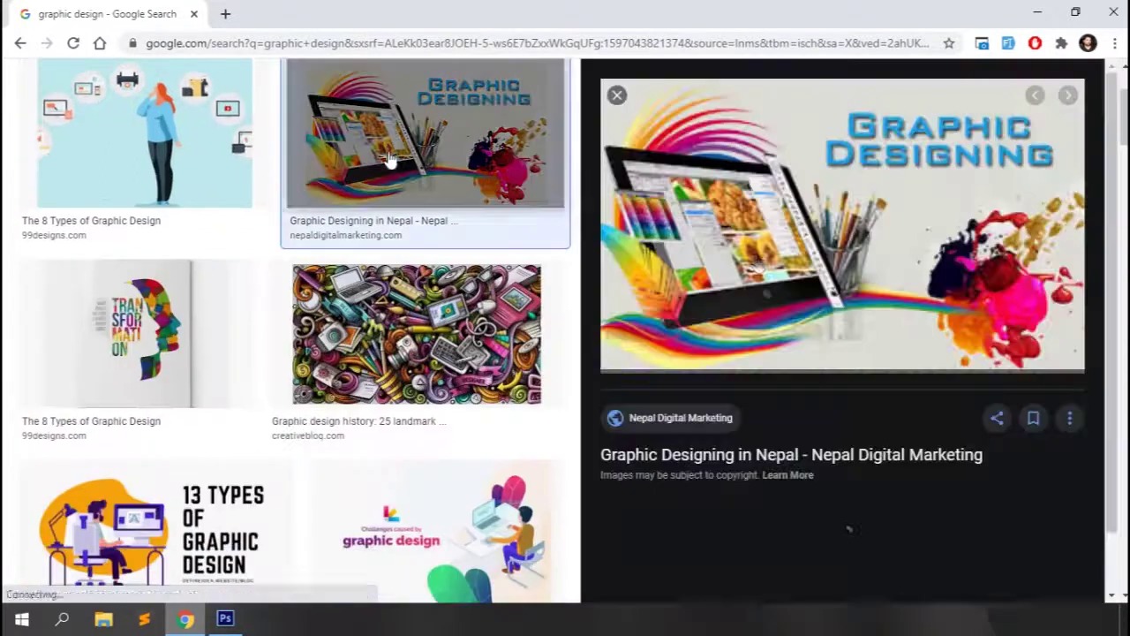
pyautogui.rightClick(837, 190)
pyautogui.click(883, 358)
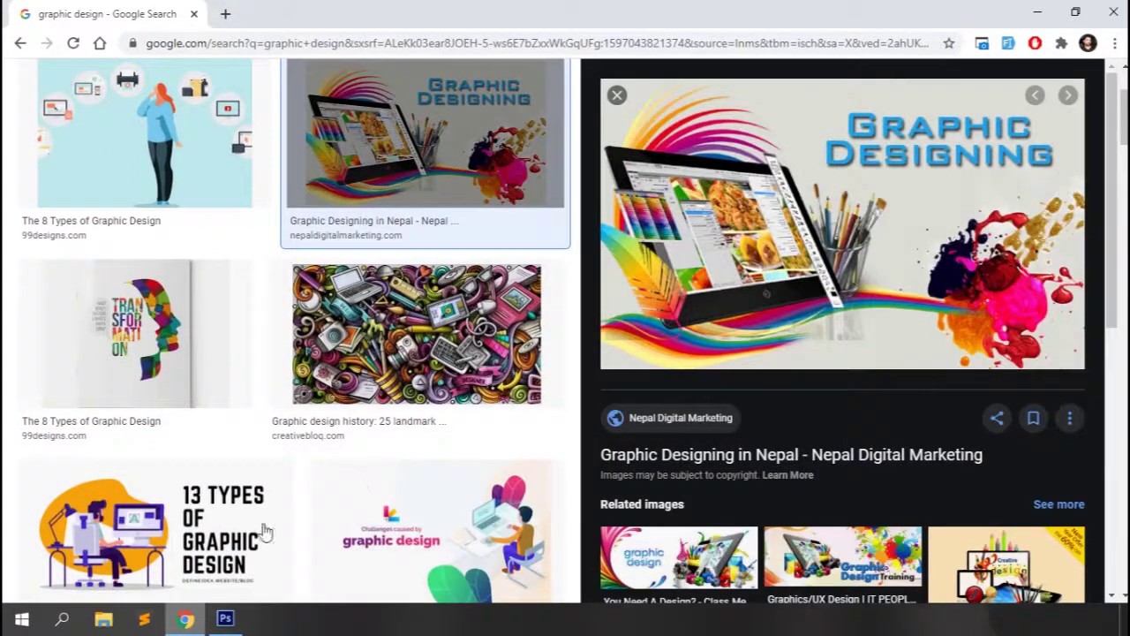
pyautogui.click(225, 618)
# Paste the picture below the grey shadow, reposition it and scale it to about 83.6%.
pyautogui.hotkey('ctrl', 'v')
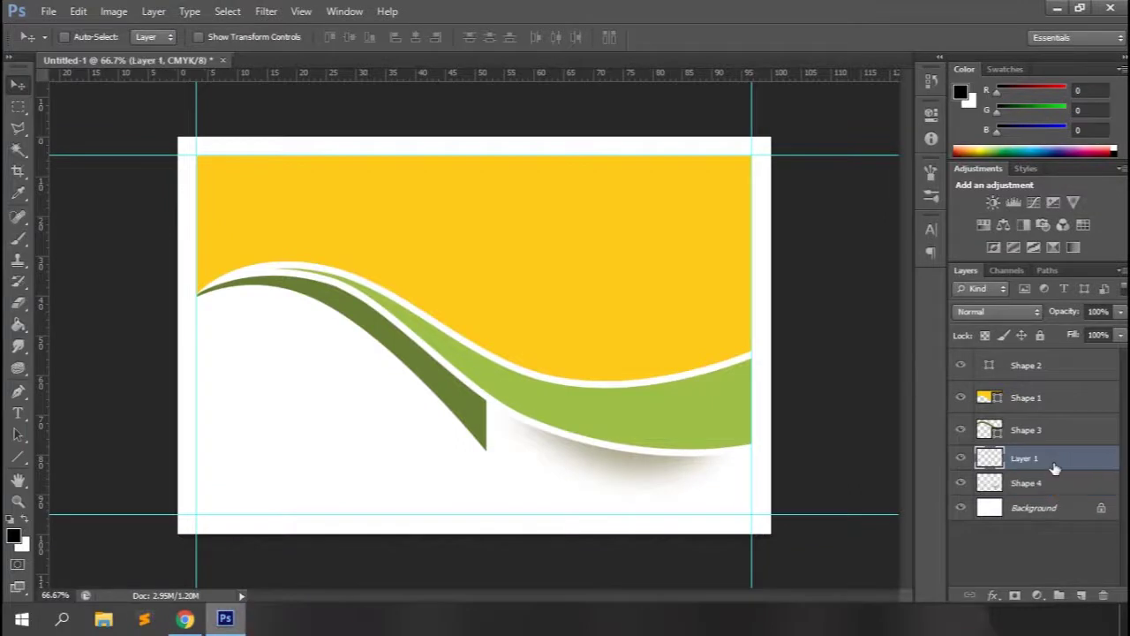
pyautogui.moveTo(1040, 461); pyautogui.dragTo(1044, 489)
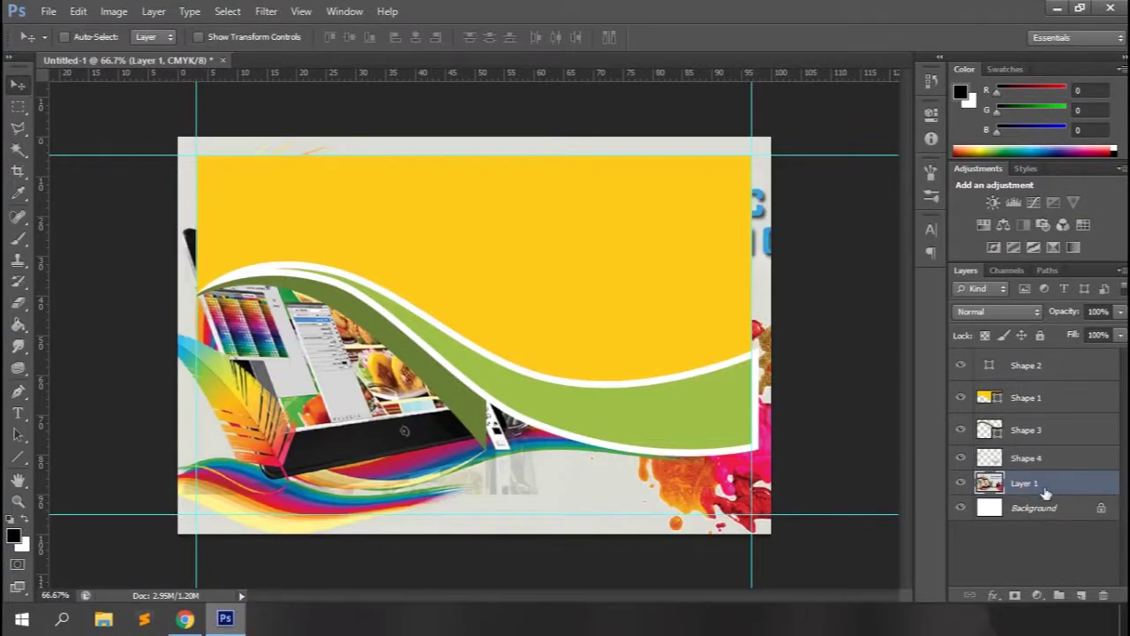
pyautogui.hotkey('ctrl', 't')
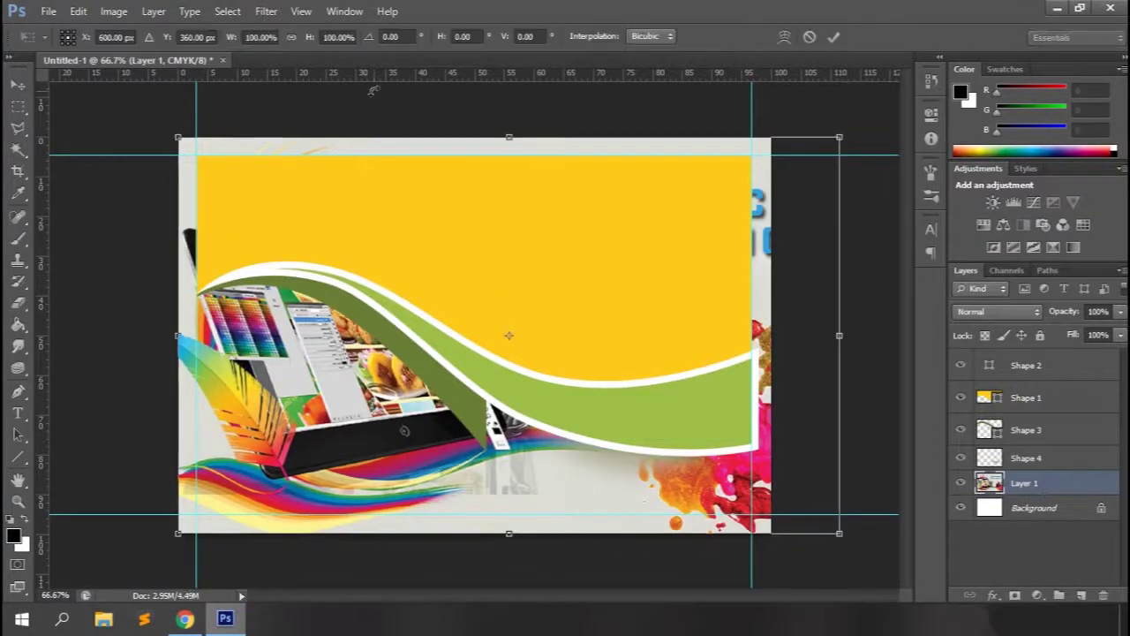
pyautogui.hotkey('ctrl', '-')
pyautogui.hotkey('shift', 'Right')
pyautogui.hotkey('shift', 'Right')
pyautogui.hotkey('shift', 'Right')
pyautogui.hotkey('shift', 'Down')
pyautogui.hotkey('shift', 'Right')
pyautogui.hotkey('shift', 'Down')
pyautogui.hotkey('shift', 'Down')
pyautogui.press('Down')
pyautogui.press('Down')
pyautogui.press('Down')
pyautogui.press('Down')
pyautogui.press('Left')
pyautogui.press('Left')
pyautogui.press('Left')
pyautogui.press('Left')
pyautogui.press('Left')
pyautogui.press('Left')
pyautogui.moveTo(762, 499); pyautogui.dragTo(689, 441)
pyautogui.press('Return')
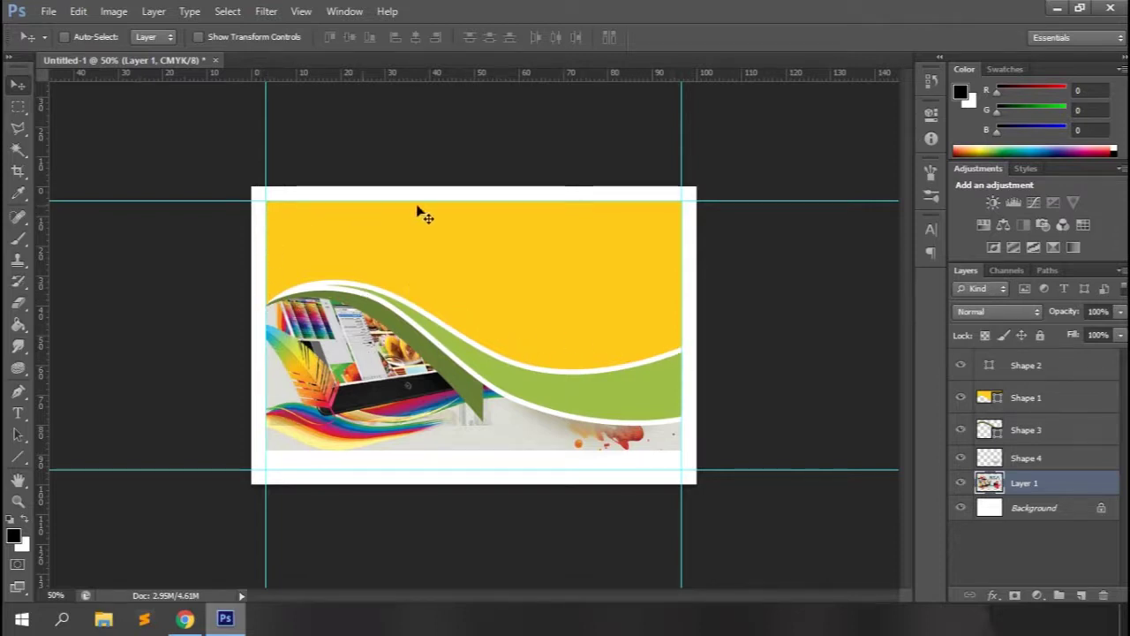
# Load the yellow wave's selection, hide the wave shapes, and select the inverse.
pyautogui.keyDown('ctrl'); pyautogui.click(989, 399); pyautogui.keyUp('ctrl')
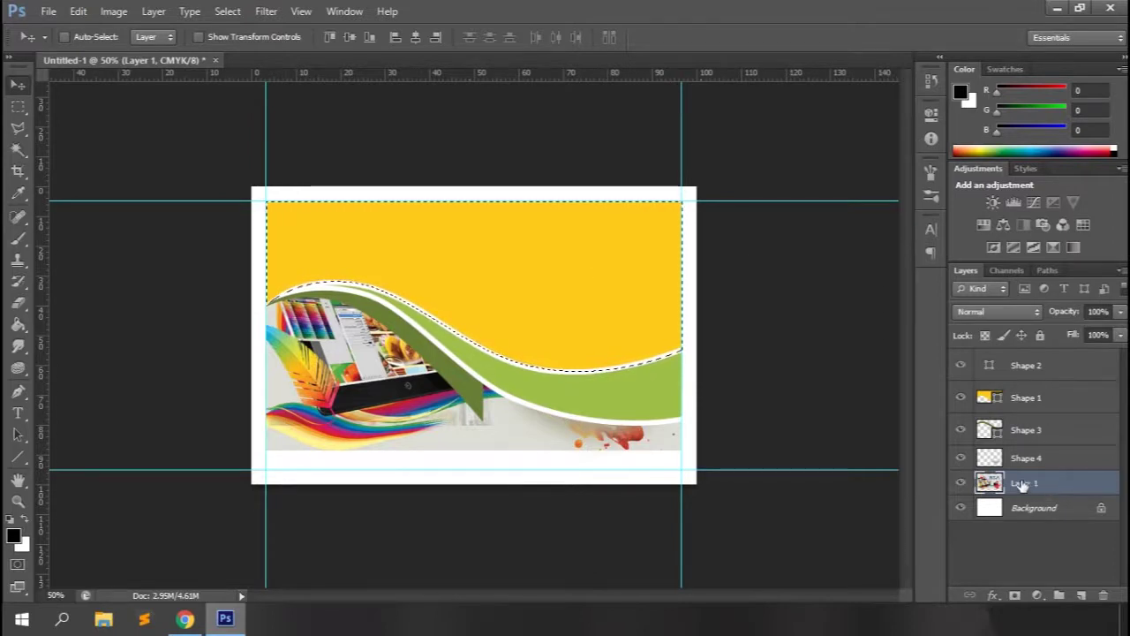
pyautogui.moveTo(962, 458); pyautogui.dragTo(961, 397)
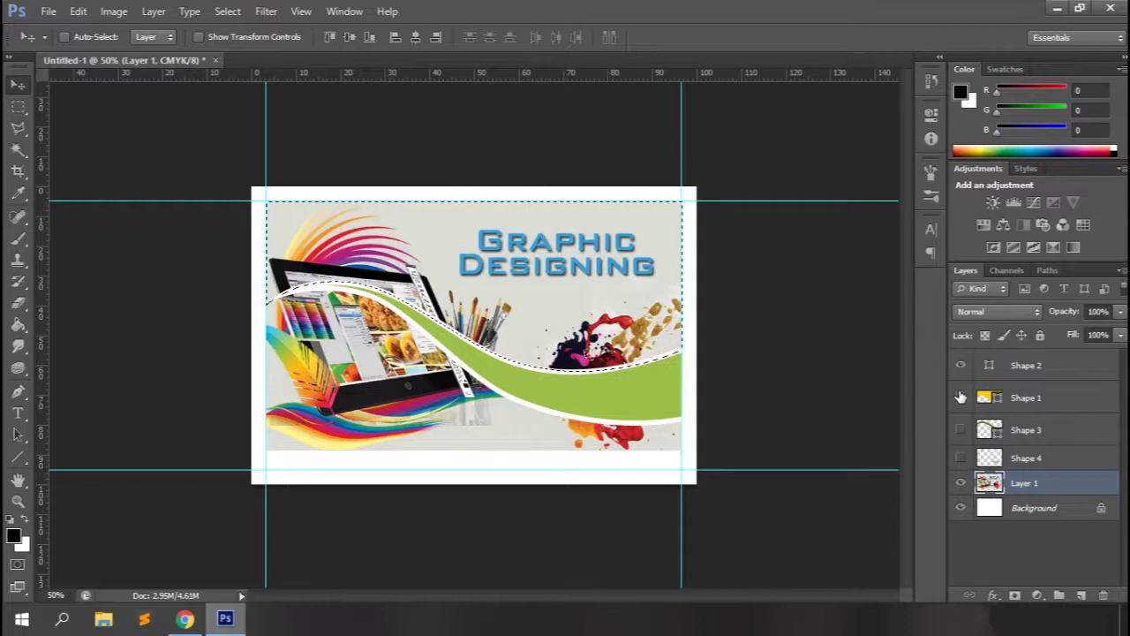
pyautogui.click(961, 374)
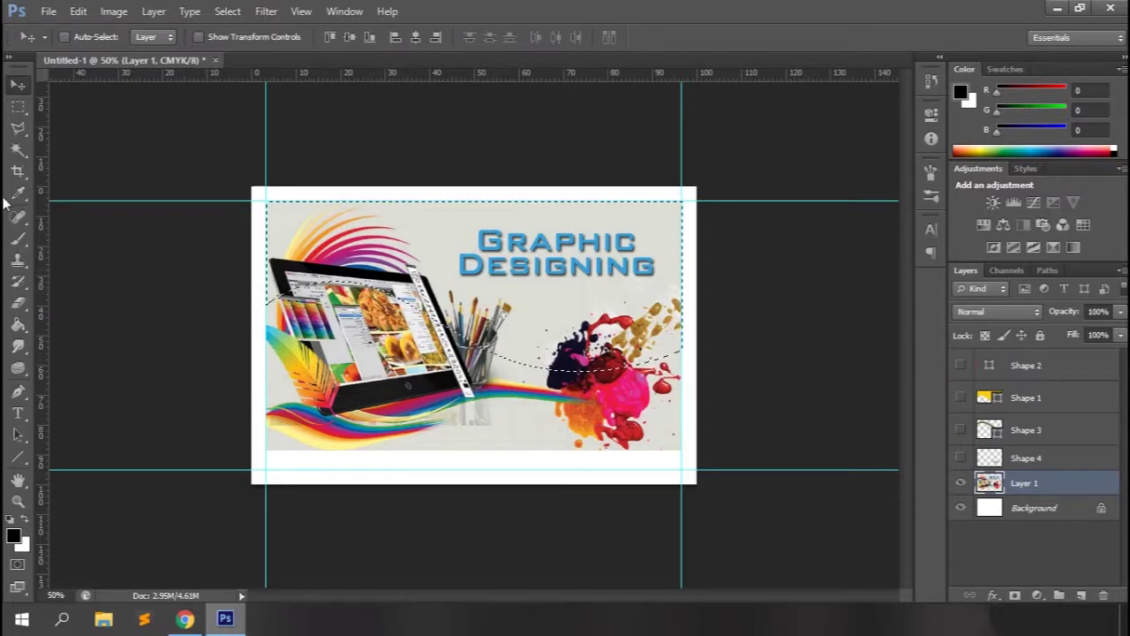
pyautogui.click(18, 106)
pyautogui.rightClick(516, 275)
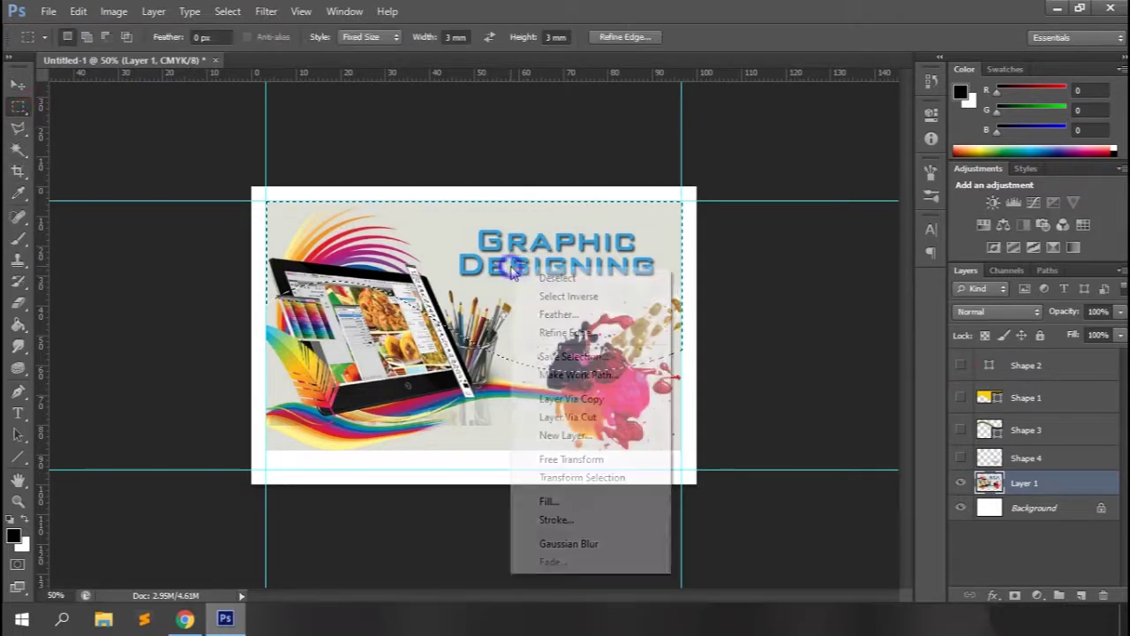
pyautogui.click(584, 297)
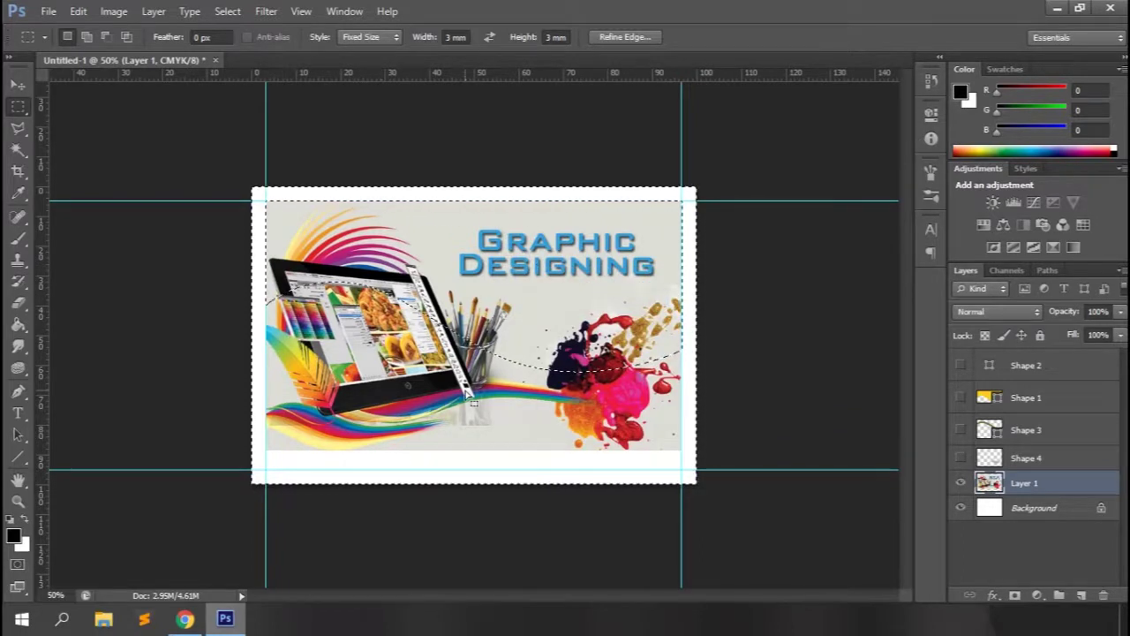
# Clear the inverted area to white, deselect, and set the Marquee Style to Normal.
pyautogui.press('Delete')
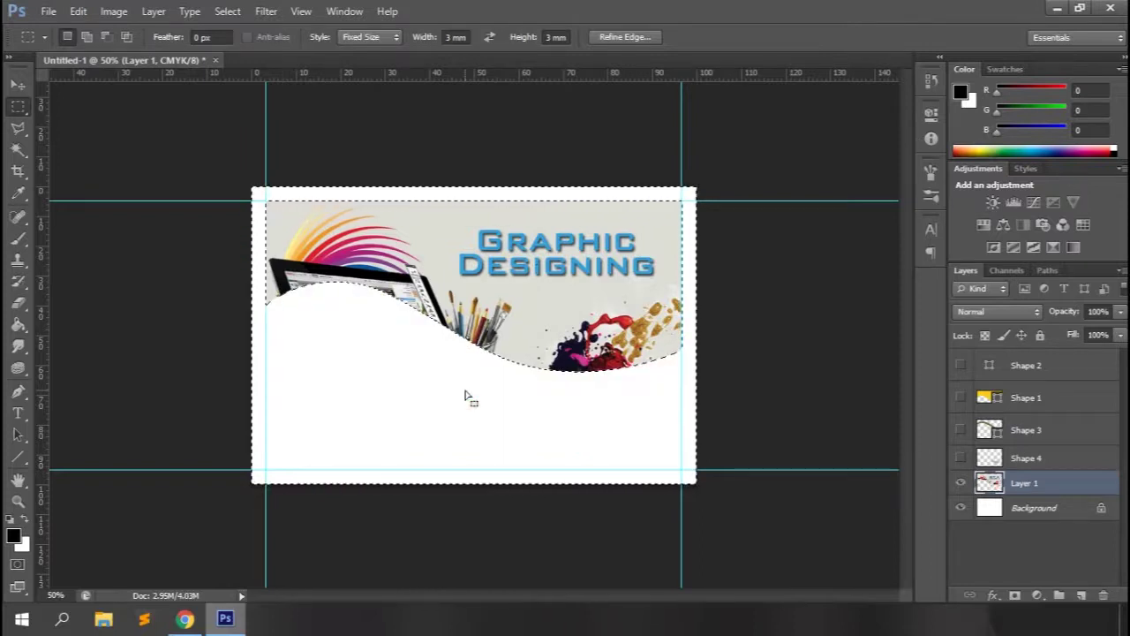
pyautogui.hotkey('ctrl', 'd')
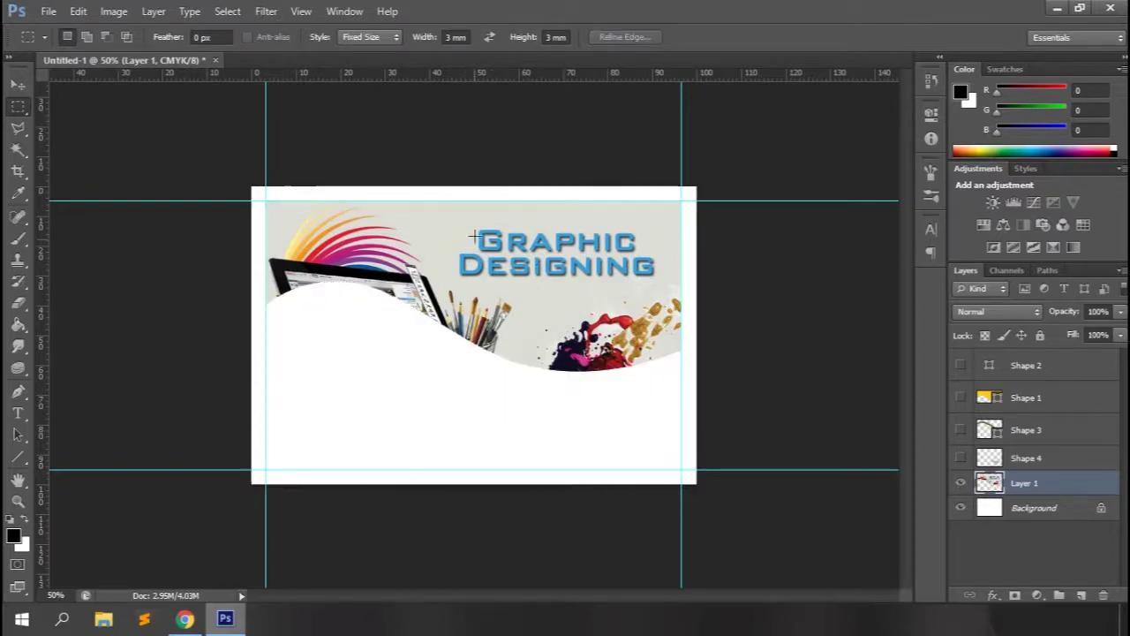
pyautogui.click(377, 39)
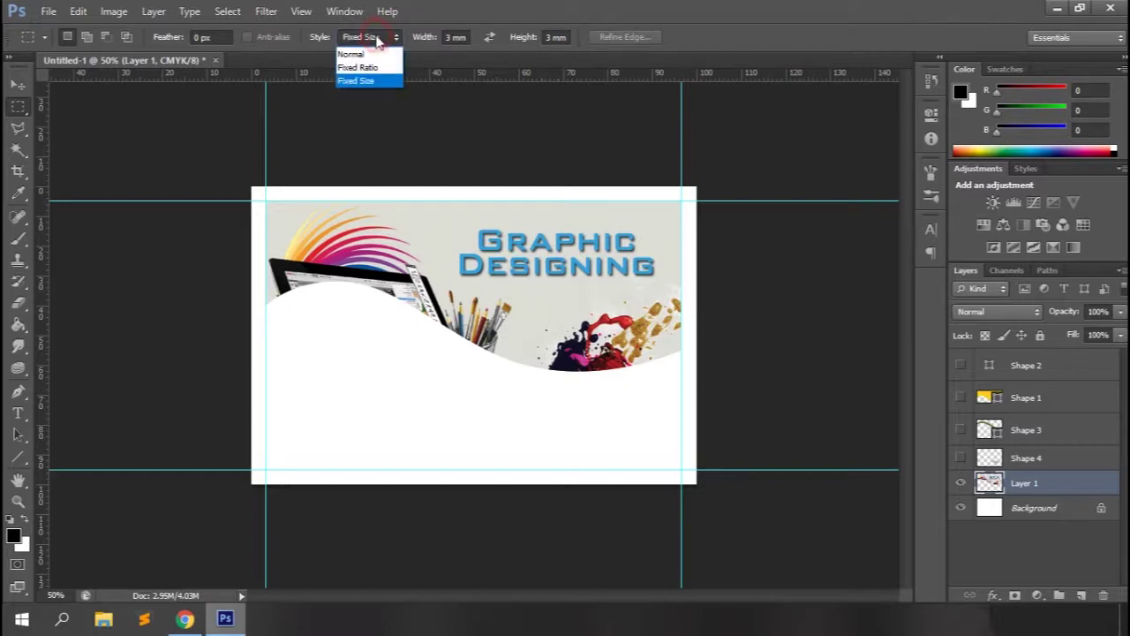
pyautogui.click(363, 55)
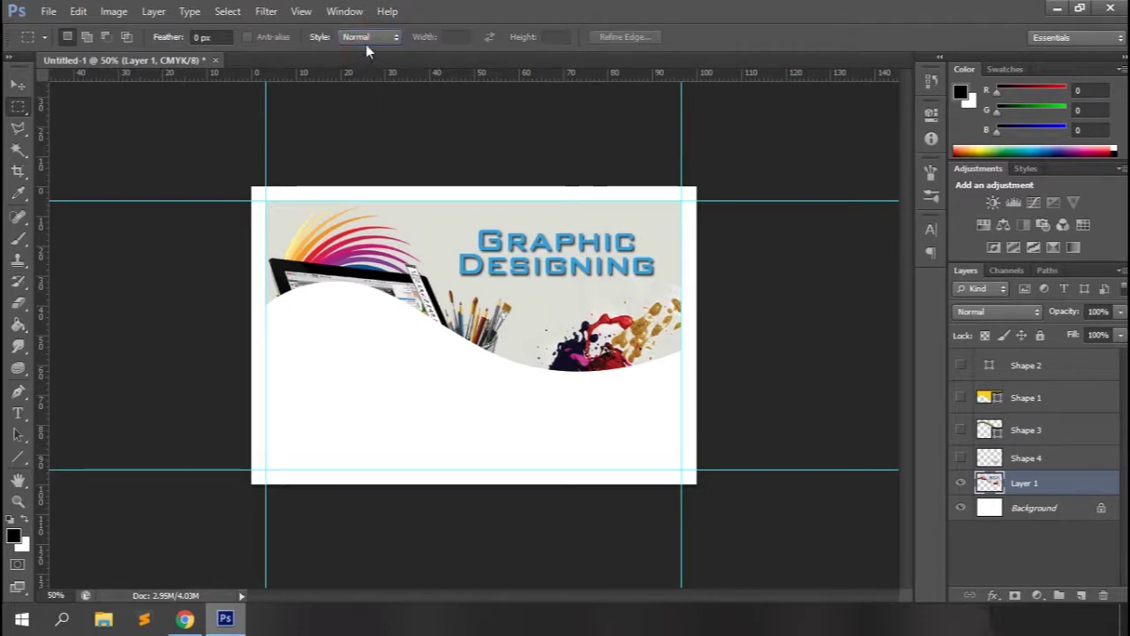
# Marquee the 'Graphic Designing' title, fill it with Content-Aware, then deselect.
pyautogui.moveTo(447, 226); pyautogui.dragTo(662, 280)
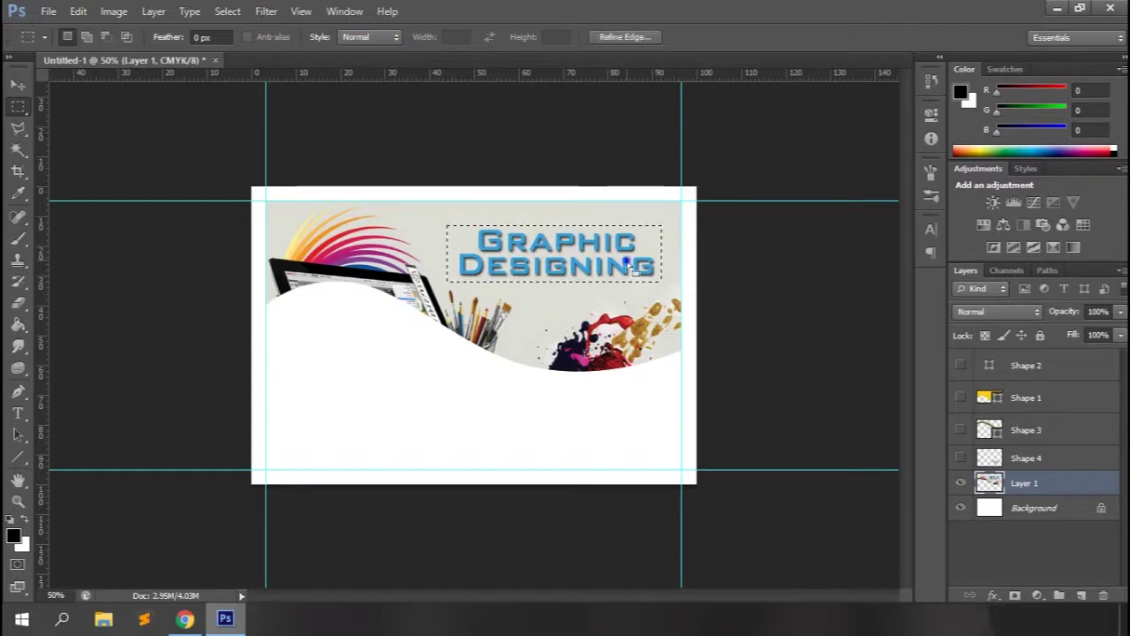
pyautogui.rightClick(629, 265)
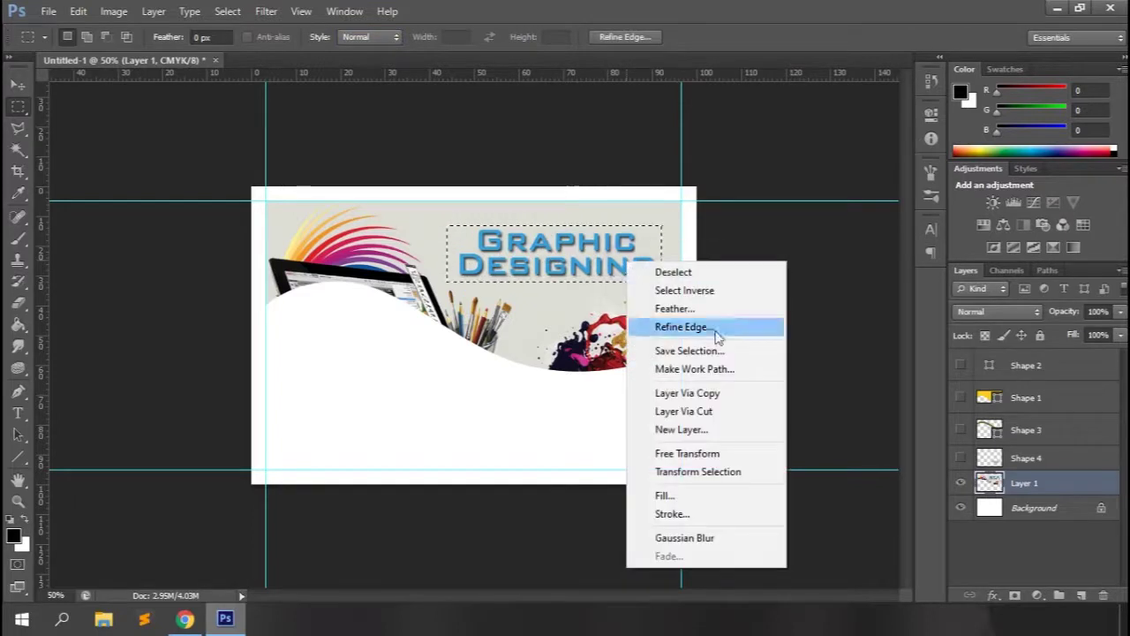
pyautogui.click(663, 495)
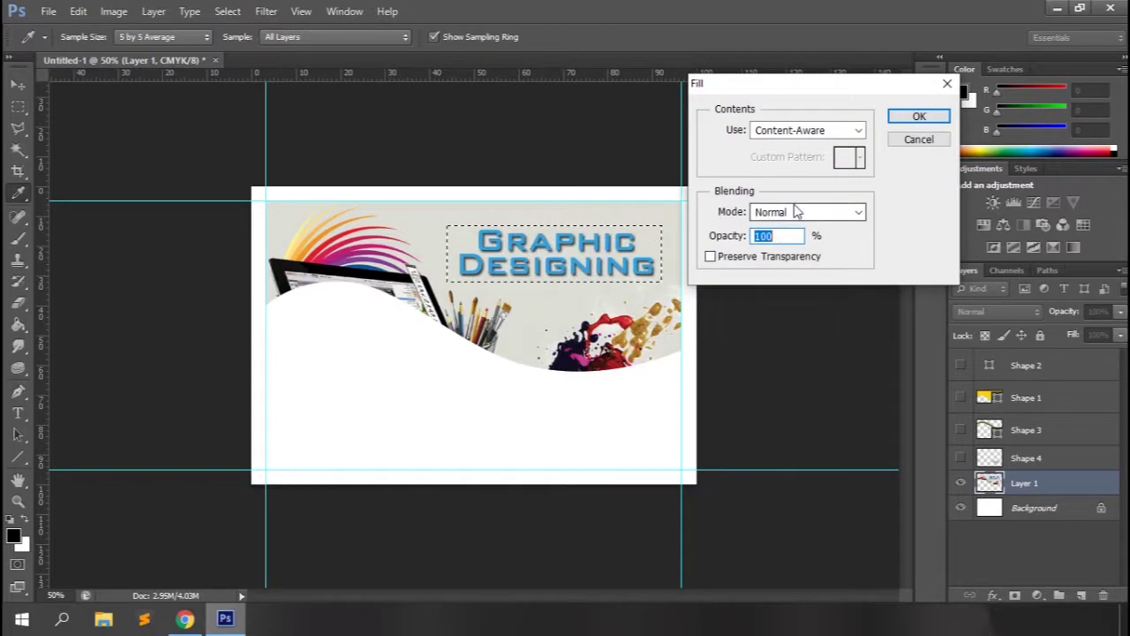
pyautogui.click(897, 115)
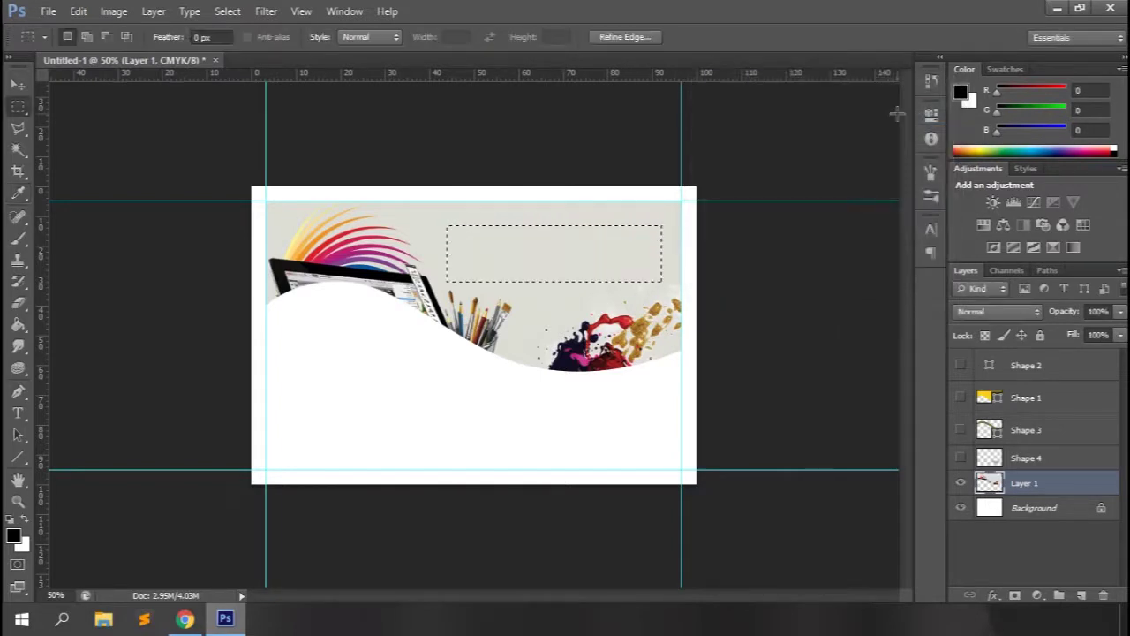
pyautogui.hotkey('ctrl', 'd')
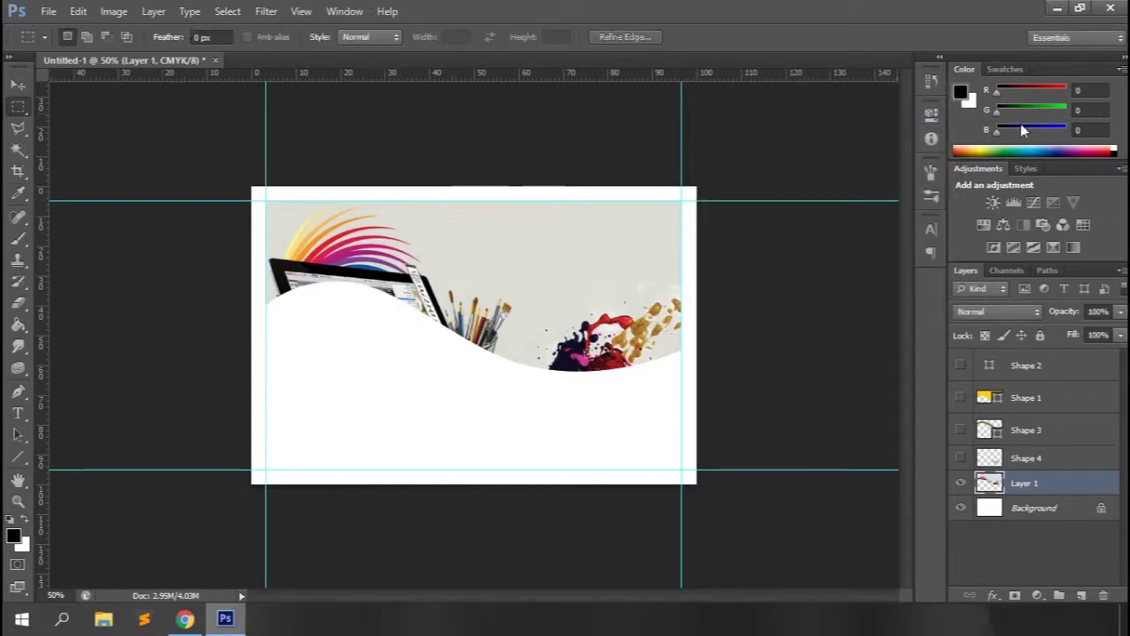
# Show the four wave shape layers and set yellow Shape 1 to 82% opacity.
pyautogui.moveTo(961, 364); pyautogui.dragTo(962, 457)
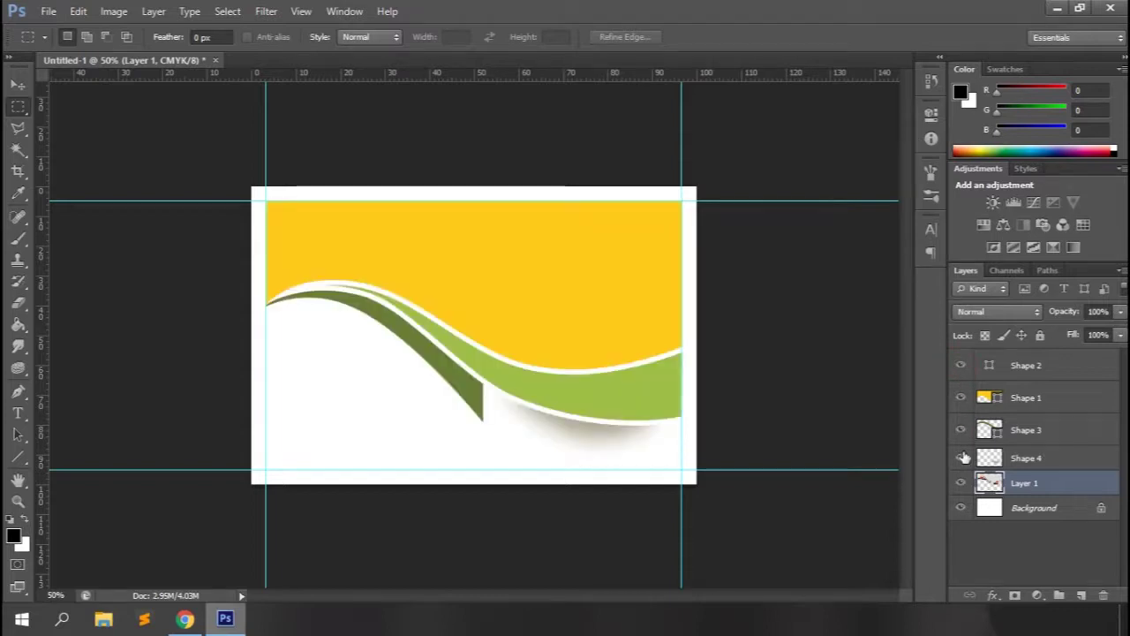
pyautogui.click(1029, 399)
pyautogui.moveTo(1082, 313); pyautogui.dragTo(1068, 315)
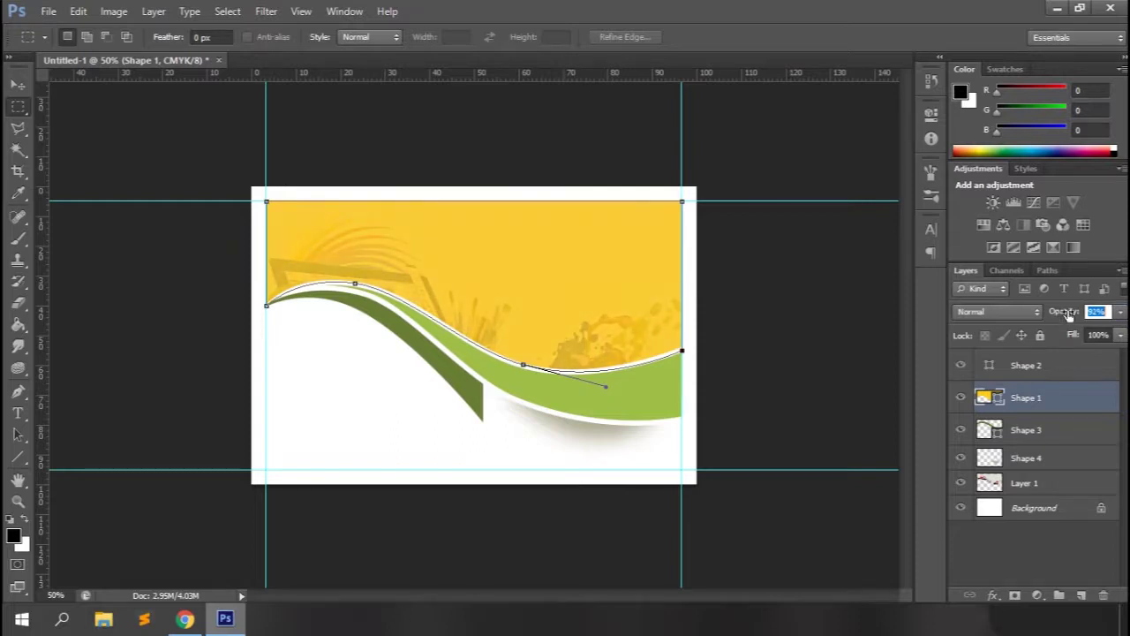
# Group Shape 2 through Layer 1 into Group 1.
pyautogui.click(1027, 368)
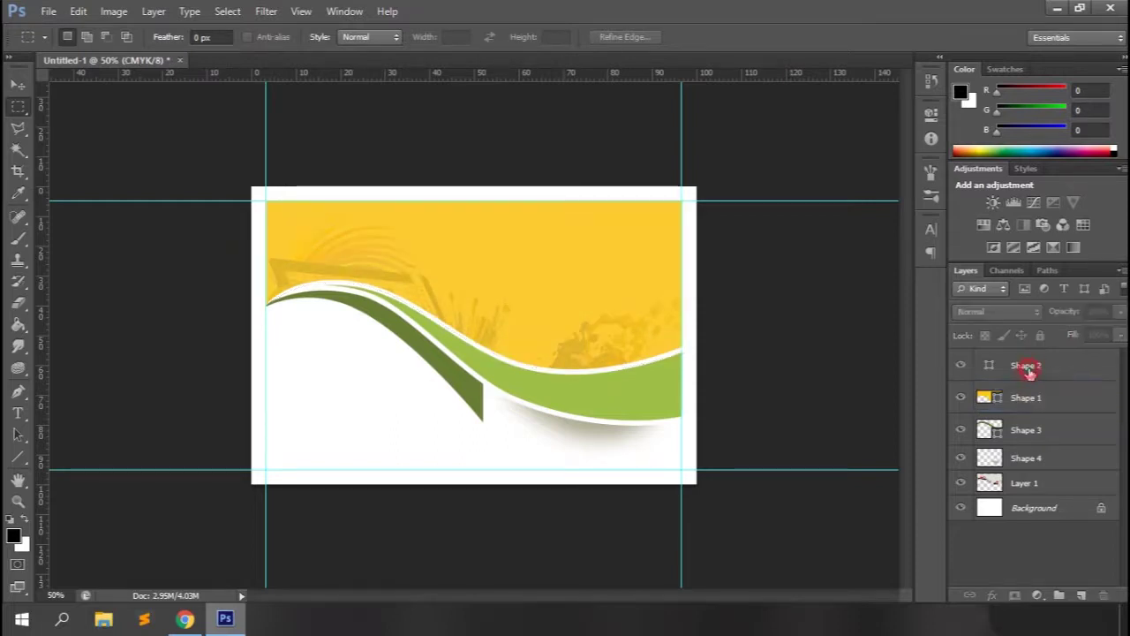
pyautogui.keyDown('shift'); pyautogui.click(1042, 482); pyautogui.keyUp('shift')
pyautogui.hotkey('ctrl', 'g')
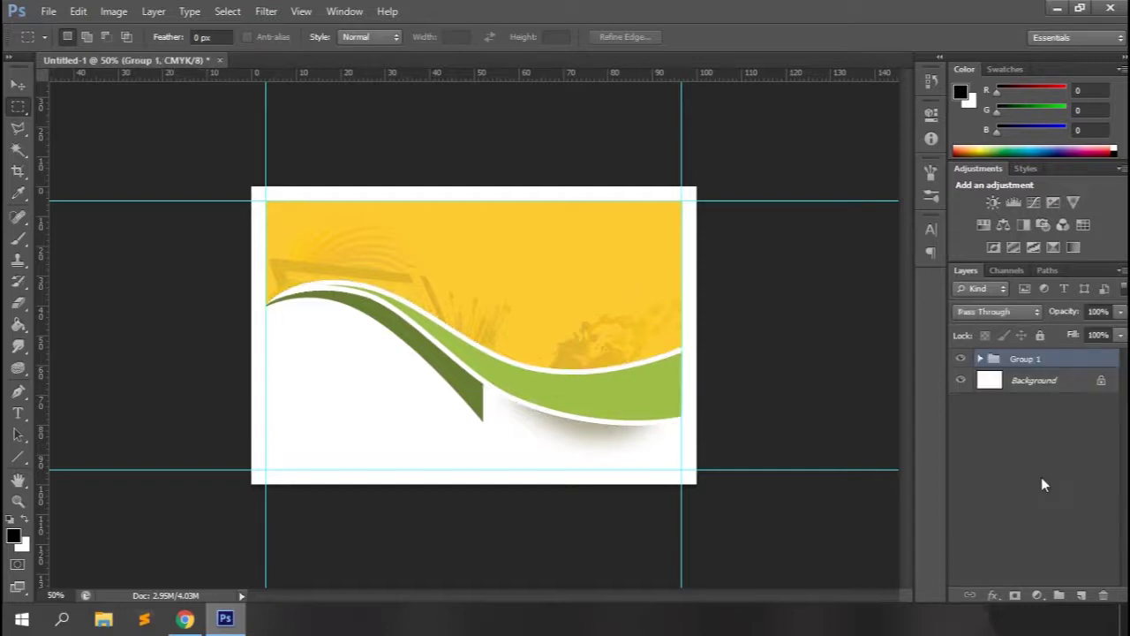
pyautogui.click(18, 394)
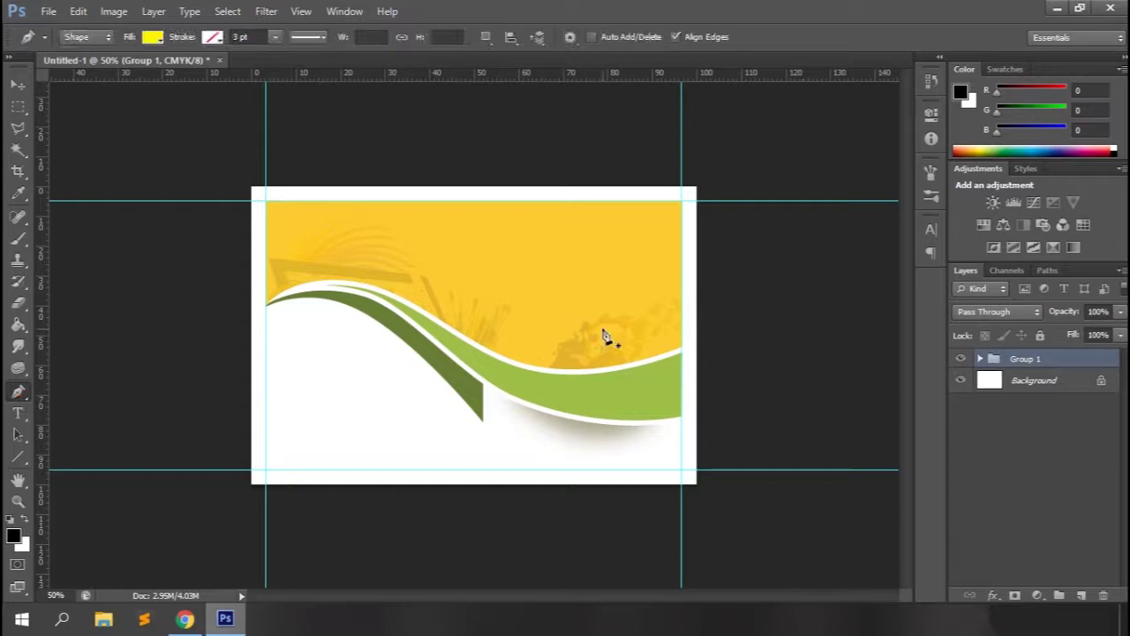
# Draw a white-filled curved petal shape, Shape 5, on the yellow area.
pyautogui.click(152, 37)
pyautogui.click(739, 252)
pyautogui.scroll(2, 515, 294)
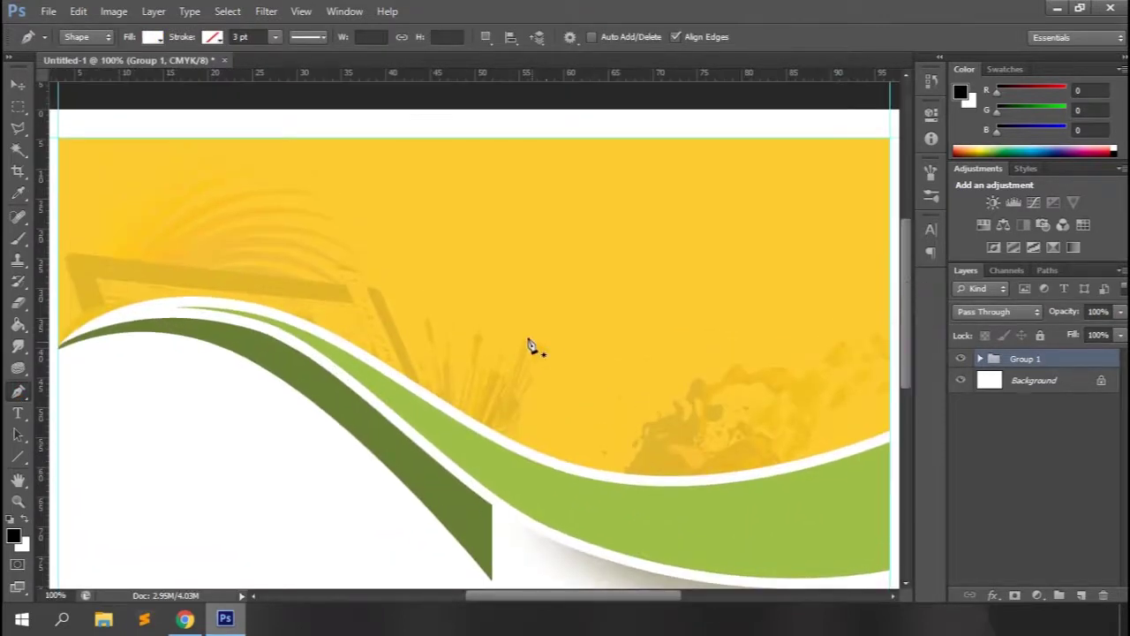
pyautogui.moveTo(512, 310); pyautogui.dragTo(499, 255)
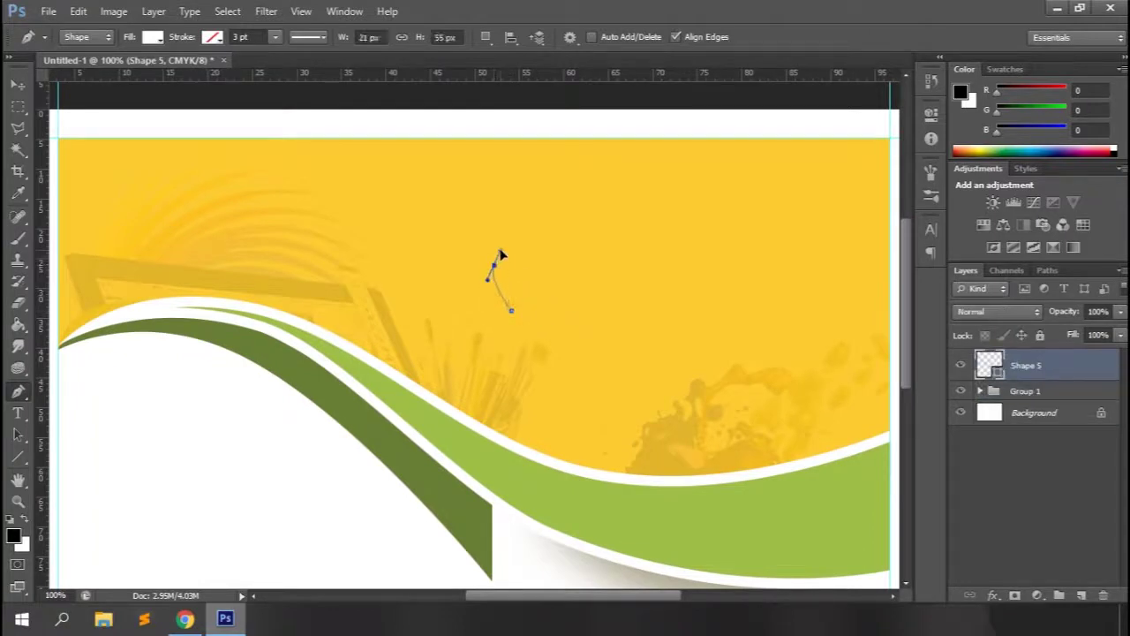
pyautogui.moveTo(511, 310); pyautogui.dragTo(509, 341)
pyautogui.press('Return')
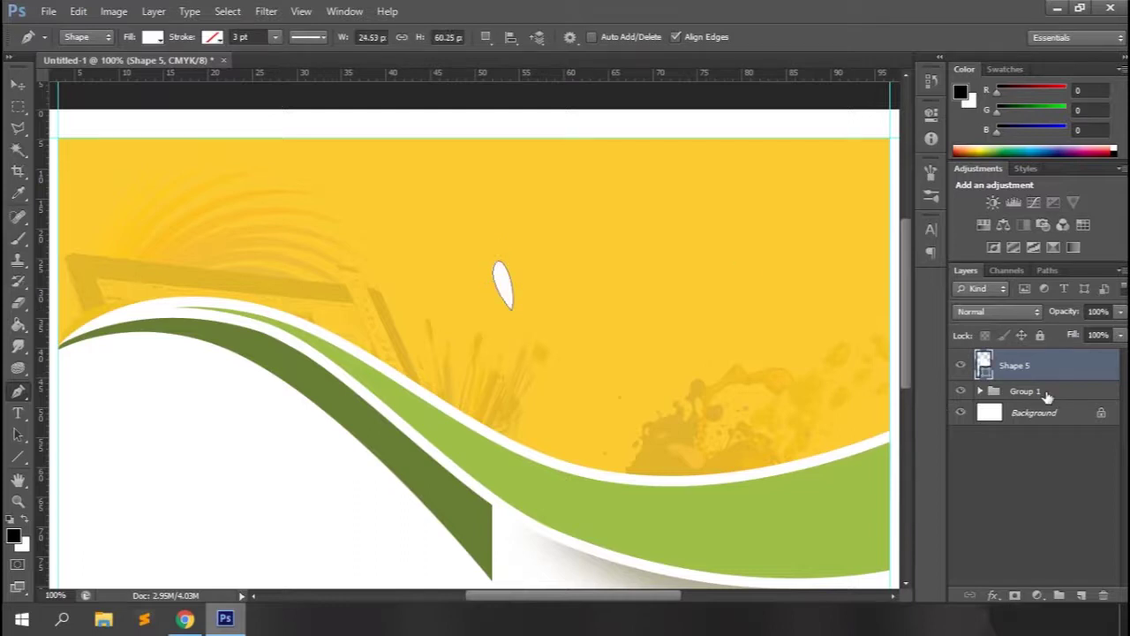
# Duplicate the petal layer as Shape 5 copy.
pyautogui.rightClick(1047, 374)
pyautogui.click(945, 87)
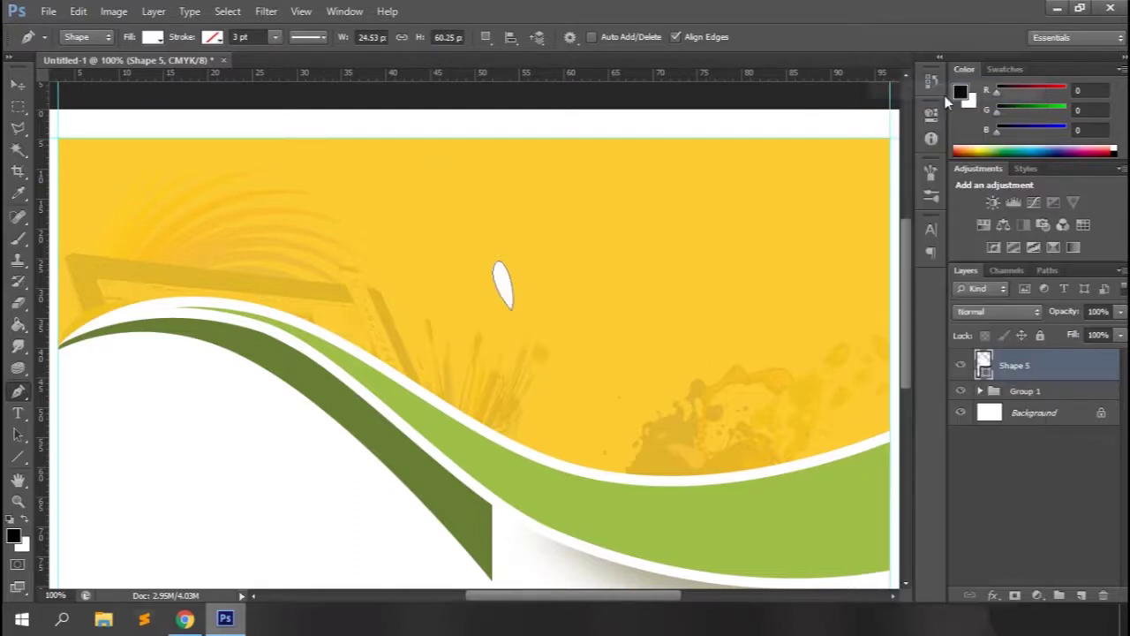
pyautogui.click(719, 181)
pyautogui.click(19, 85)
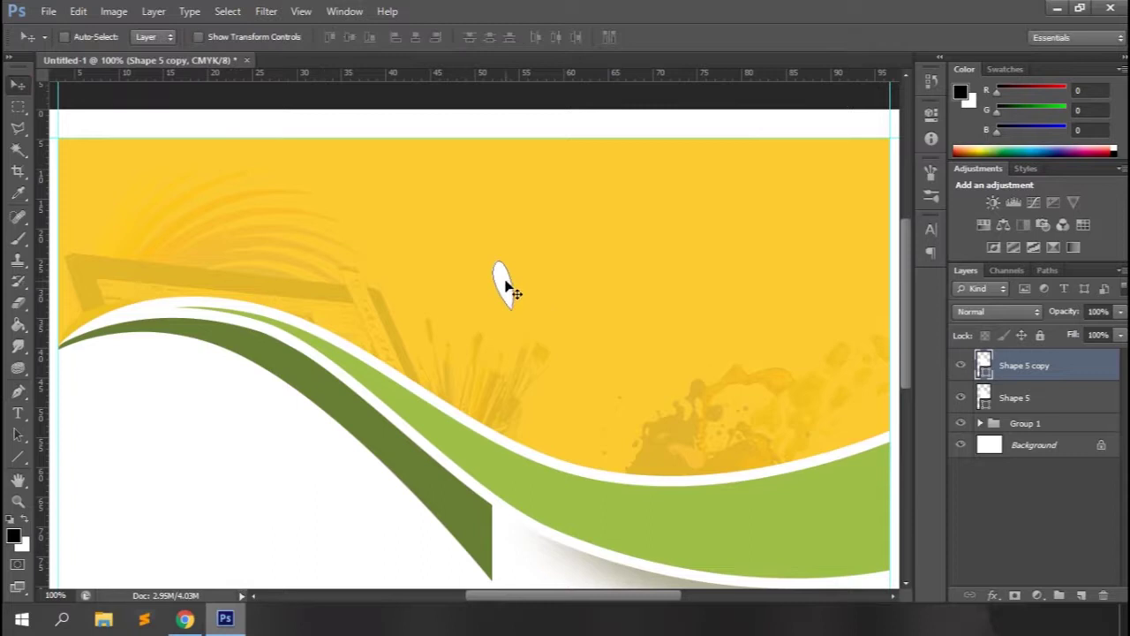
# Rotate the copied petal to point downward from the first petal's tip.
pyautogui.hotkey('ctrl', 't')
pyautogui.hotkey('ctrl', '+')
pyautogui.hotkey('ctrl', '+')
pyautogui.hotkey('ctrl', '+')
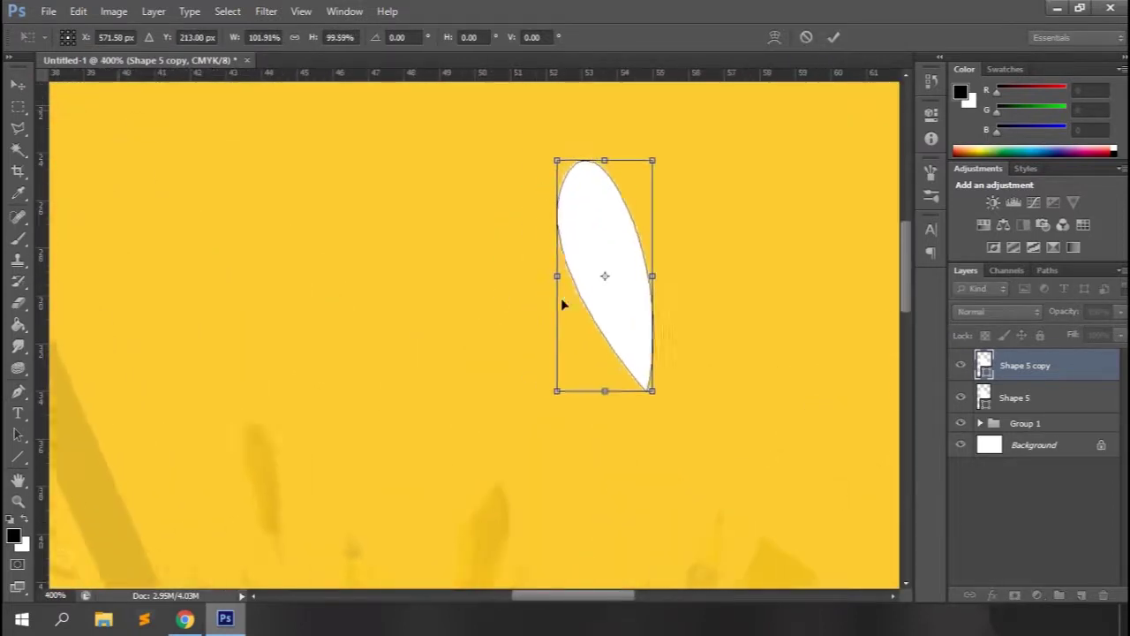
pyautogui.hotkey('ctrl', '+')
pyautogui.moveTo(694, 383); pyautogui.dragTo(698, 403)
pyautogui.moveTo(715, 125); pyautogui.dragTo(683, 530)
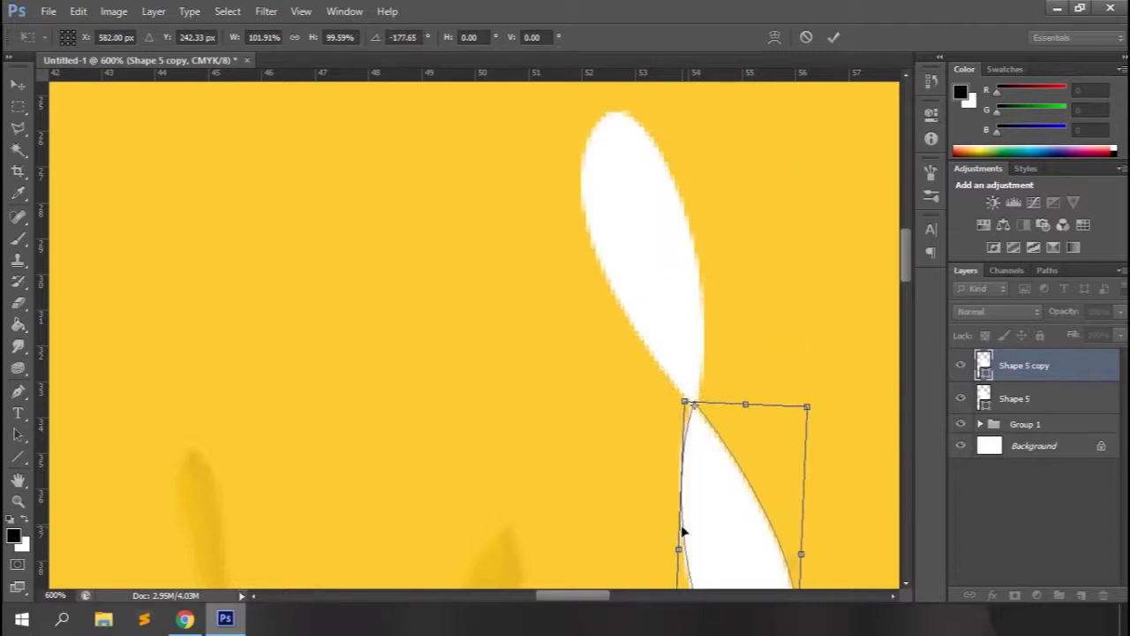
pyautogui.hotkey('ctrl', '-')
pyautogui.hotkey('ctrl', '-')
pyautogui.hotkey('ctrl', '-')
pyautogui.press('Return')
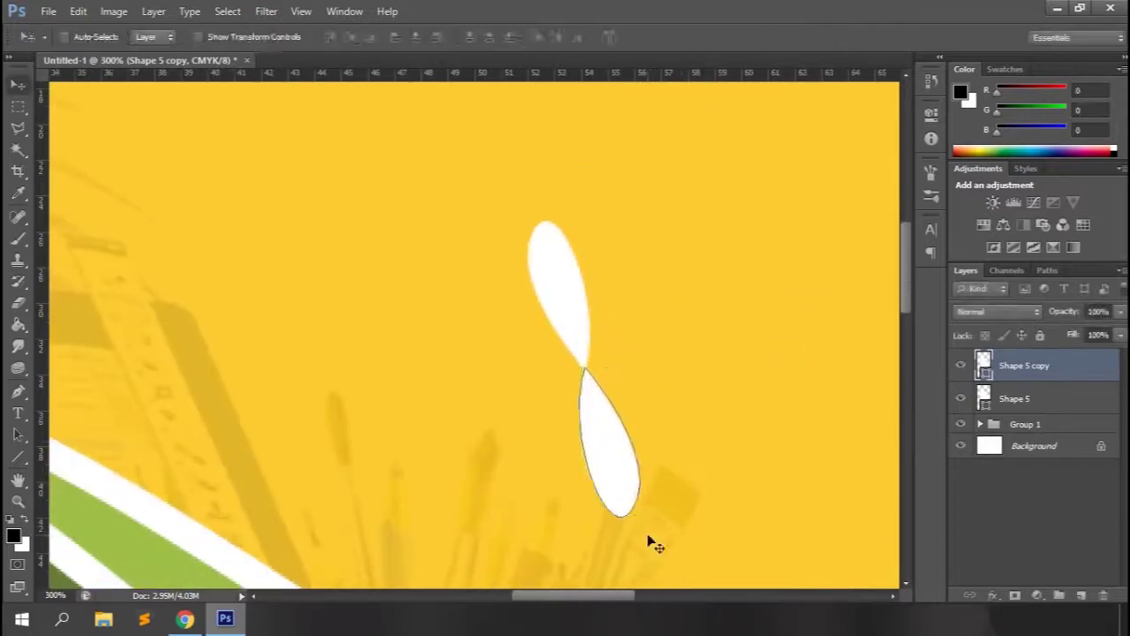
# Duplicate the petal and rotate the third one around the flower centre to the right.
pyautogui.hotkey('ctrl', 'j')
pyautogui.hotkey('ctrl', 't')
pyautogui.moveTo(609, 446); pyautogui.dragTo(585, 375)
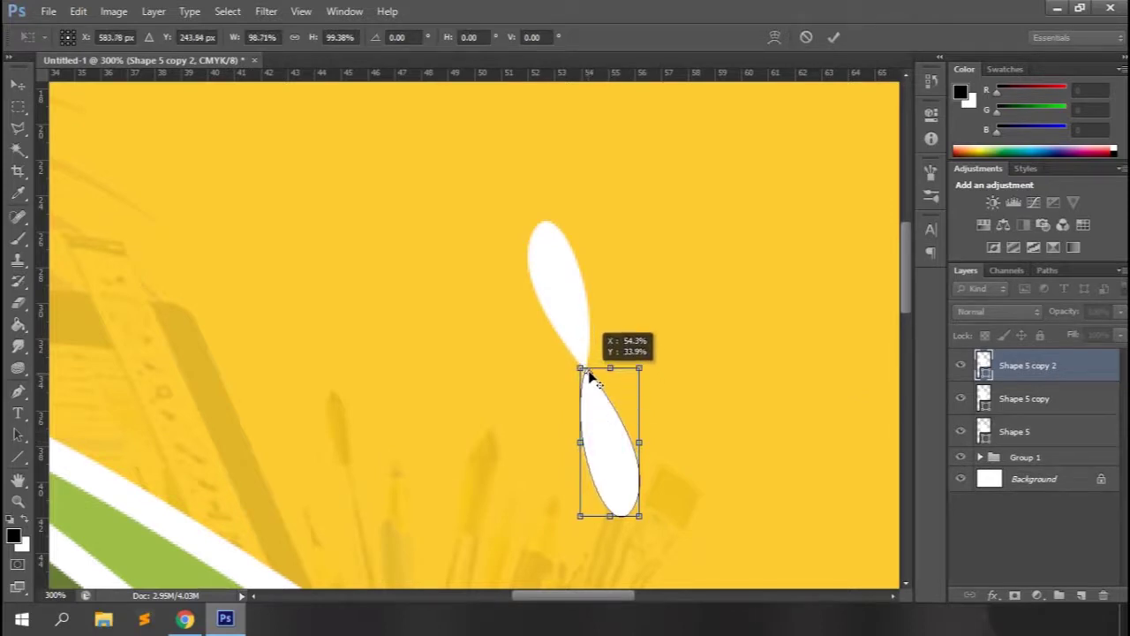
pyautogui.hotkey('ctrl', 'z')
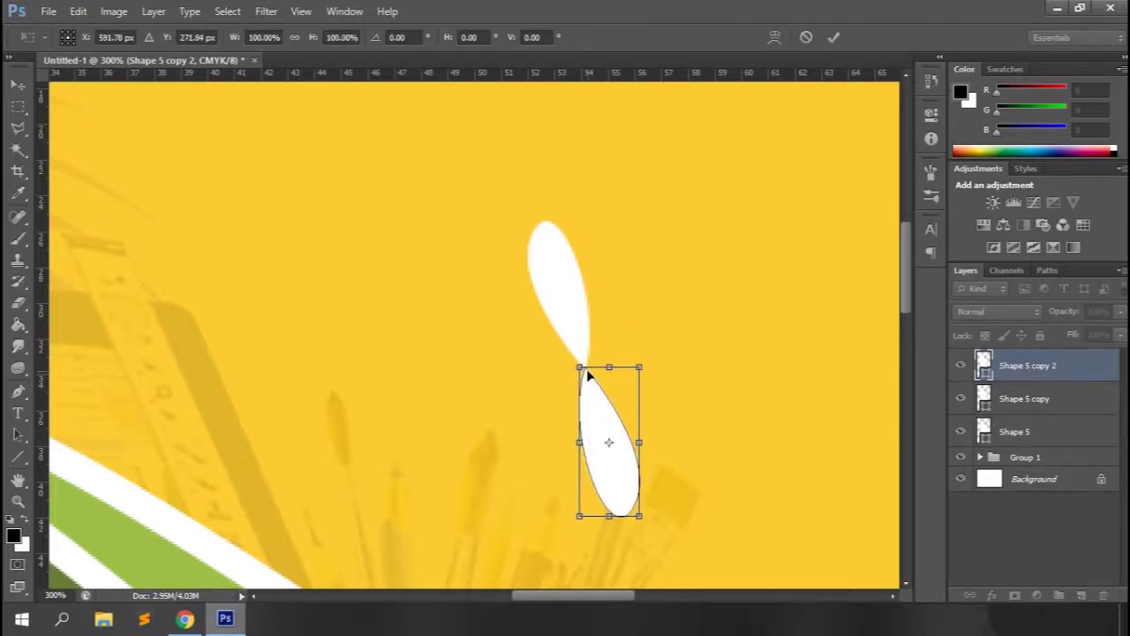
pyautogui.hotkey('ctrl', '+')
pyautogui.hotkey('ctrl', '+')
pyautogui.moveTo(698, 508); pyautogui.dragTo(651, 386)
pyautogui.moveTo(804, 523); pyautogui.dragTo(800, 260)
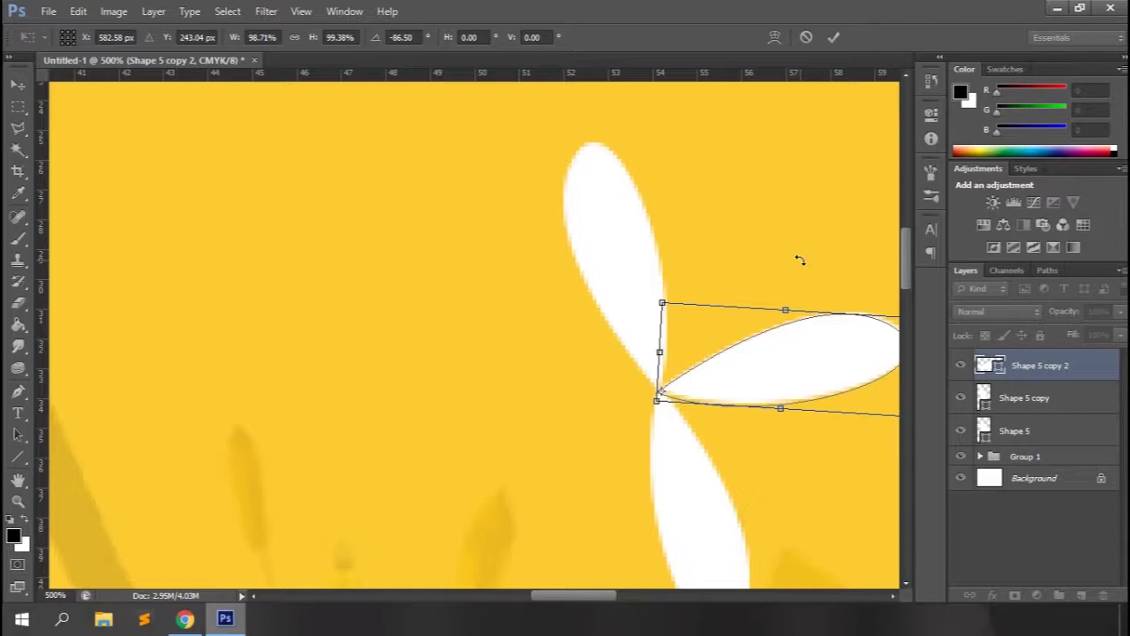
pyautogui.moveTo(832, 269); pyautogui.dragTo(736, 221)
pyautogui.press('Return')
# Duplicate and rotate two more petals to the lower left and upper left.
pyautogui.hotkey('ctrl', 'j')
pyautogui.hotkey('ctrl', 't')
pyautogui.moveTo(755, 308); pyautogui.dragTo(669, 395)
pyautogui.moveTo(858, 213); pyautogui.dragTo(480, 543)
pyautogui.press('Return')
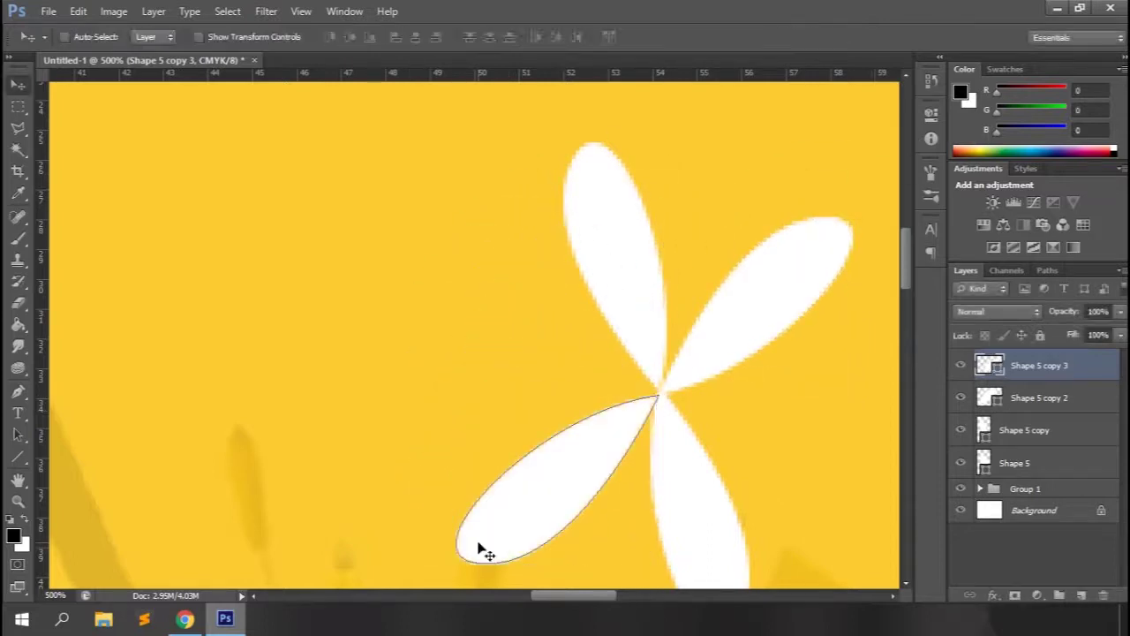
pyautogui.hotkey('ctrl', 'j')
pyautogui.hotkey('ctrl', 't')
pyautogui.moveTo(558, 480); pyautogui.dragTo(656, 394)
pyautogui.moveTo(445, 344); pyautogui.dragTo(603, 224)
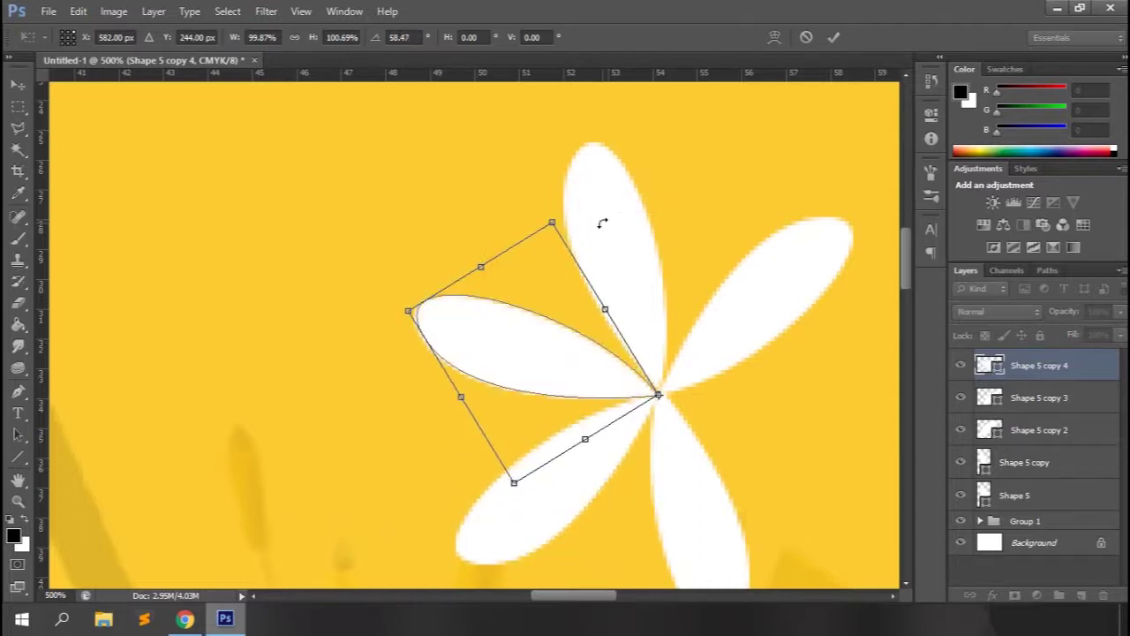
pyautogui.press('Return')
# Duplicate another petal and rotate it toward the lower right.
pyautogui.hotkey('ctrl', 'j')
pyautogui.hotkey('ctrl', 't')
pyautogui.moveTo(537, 346); pyautogui.dragTo(609, 374)
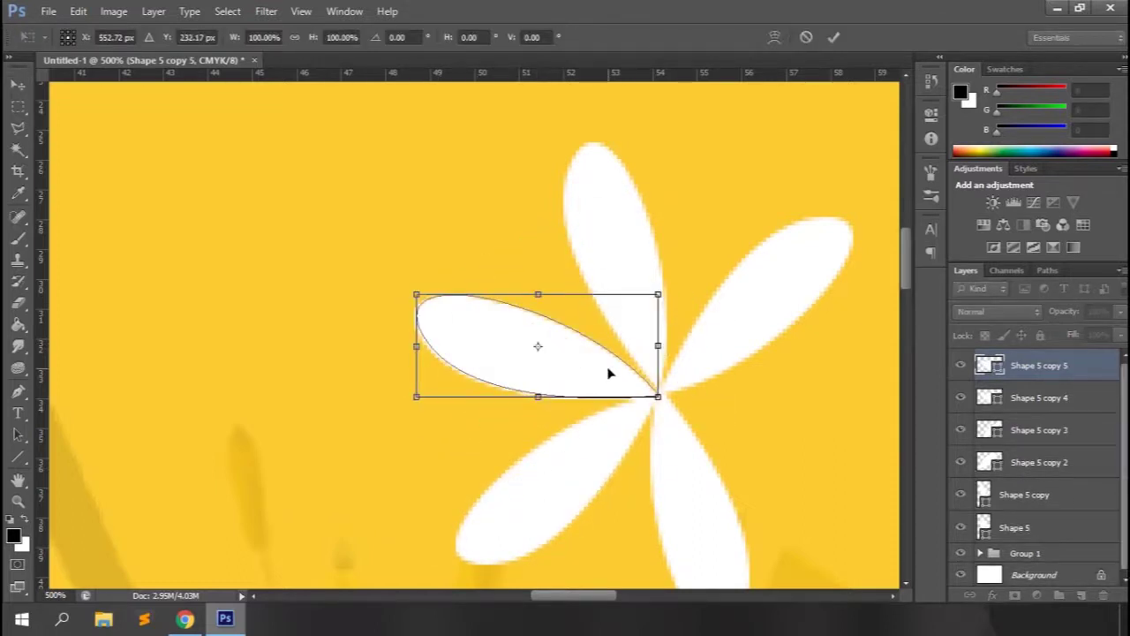
pyautogui.moveTo(538, 346); pyautogui.dragTo(658, 397)
pyautogui.moveTo(383, 248); pyautogui.dragTo(772, 497)
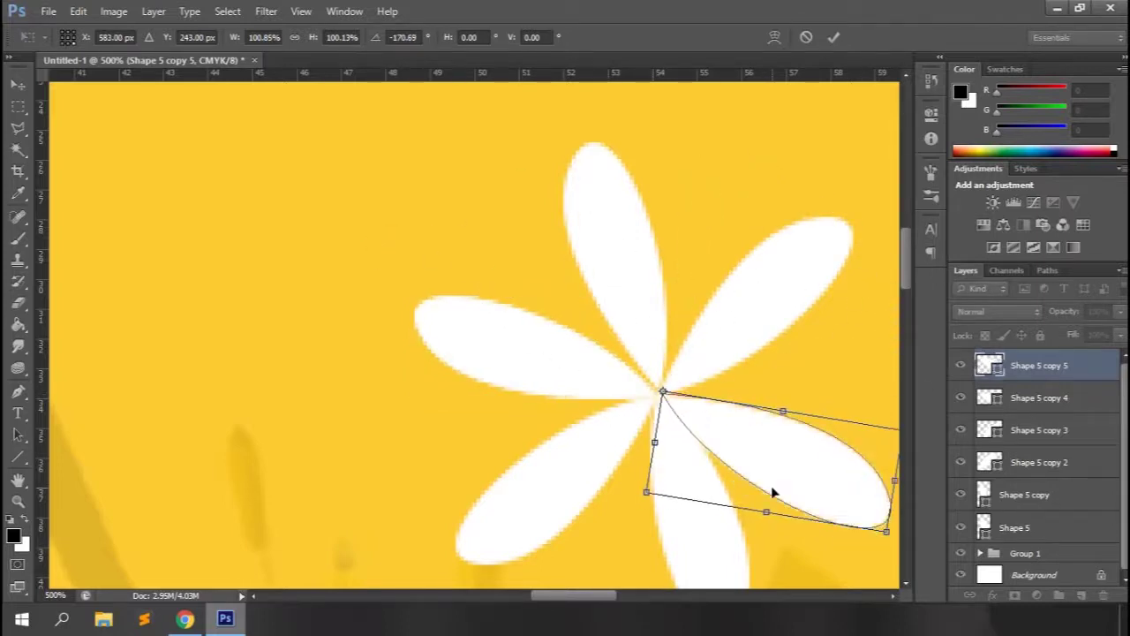
pyautogui.hotkey('ctrl', '-')
pyautogui.press('Return')
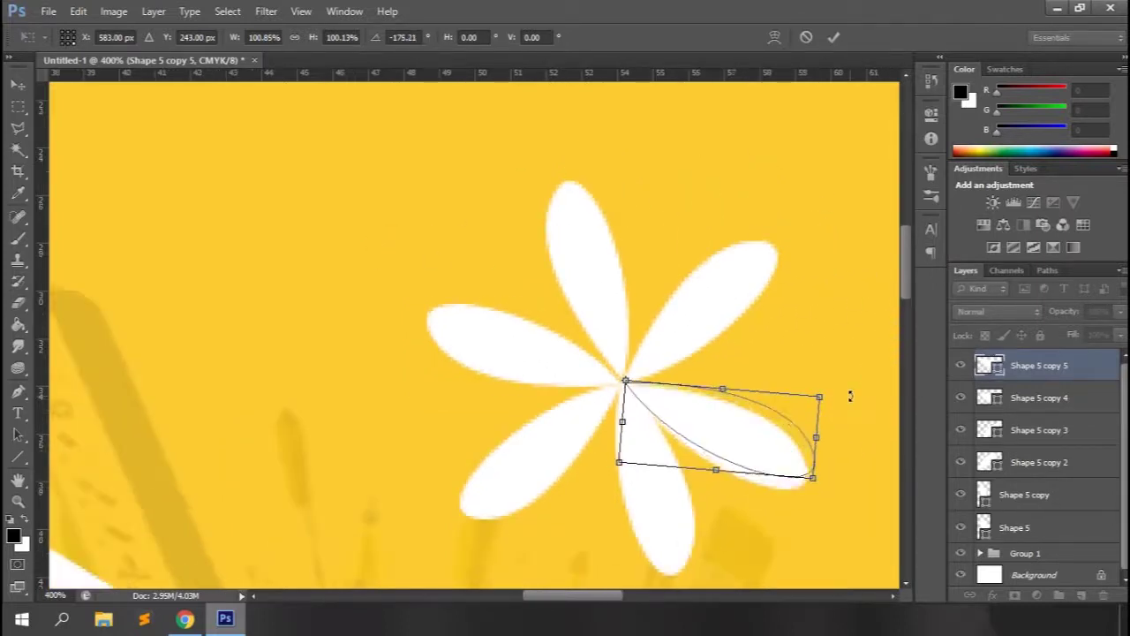
# Rotate Shape 5 copy 4 into the remaining gap, then select all six petal layers.
pyautogui.click(1024, 402)
pyautogui.hotkey('ctrl', 't')
pyautogui.moveTo(529, 331); pyautogui.dragTo(575, 378)
pyautogui.moveTo(527, 344); pyautogui.dragTo(621, 380)
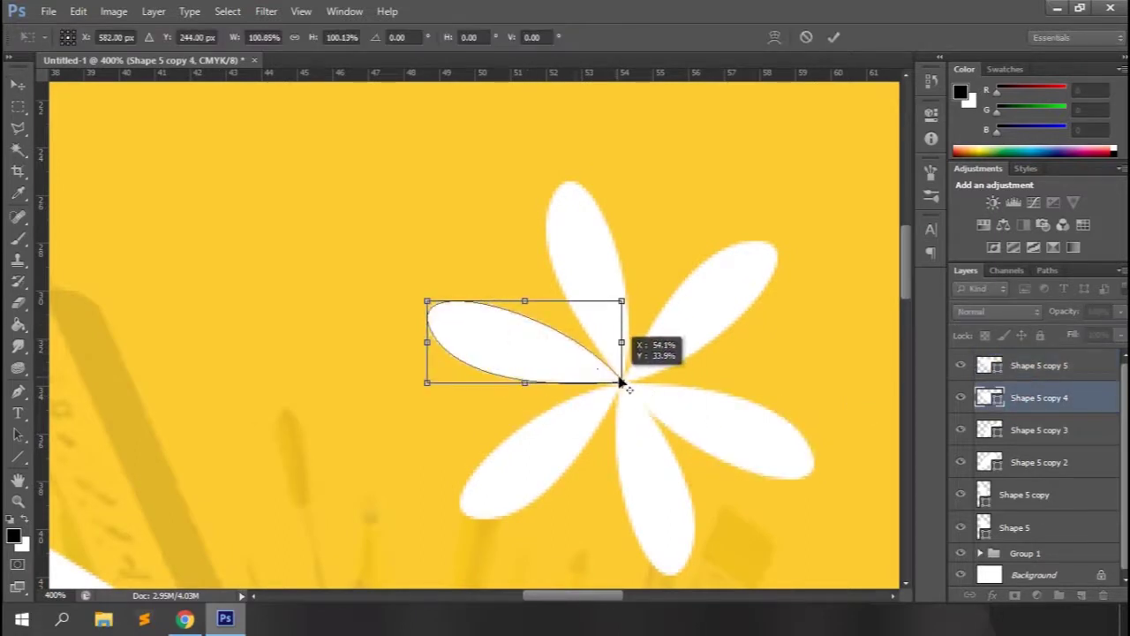
pyautogui.moveTo(397, 208); pyautogui.dragTo(410, 198)
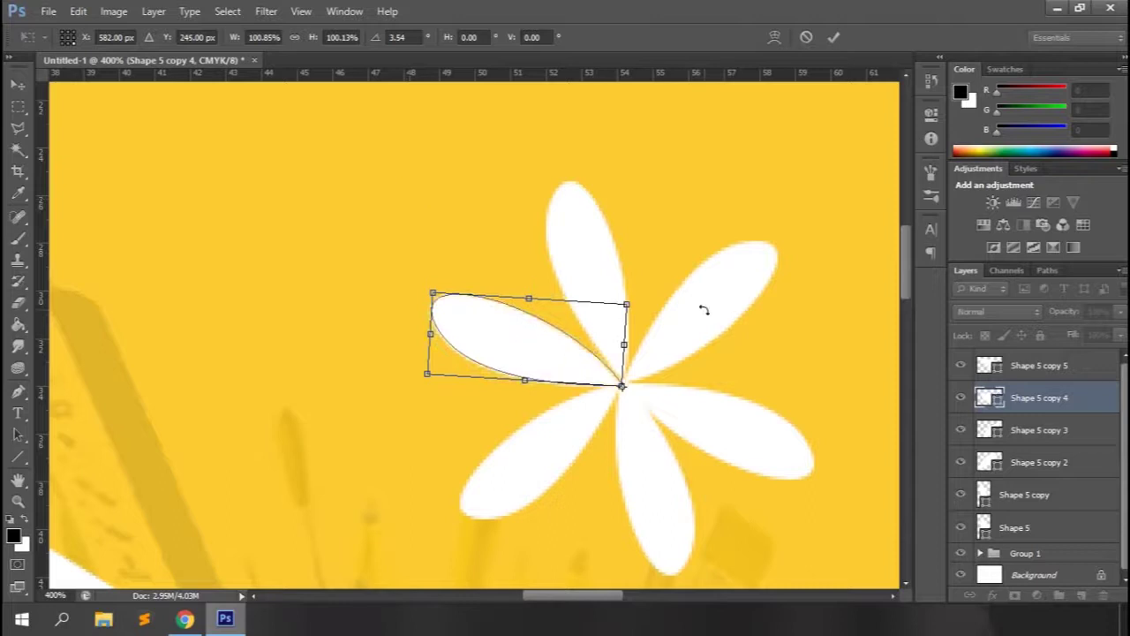
pyautogui.press('Return')
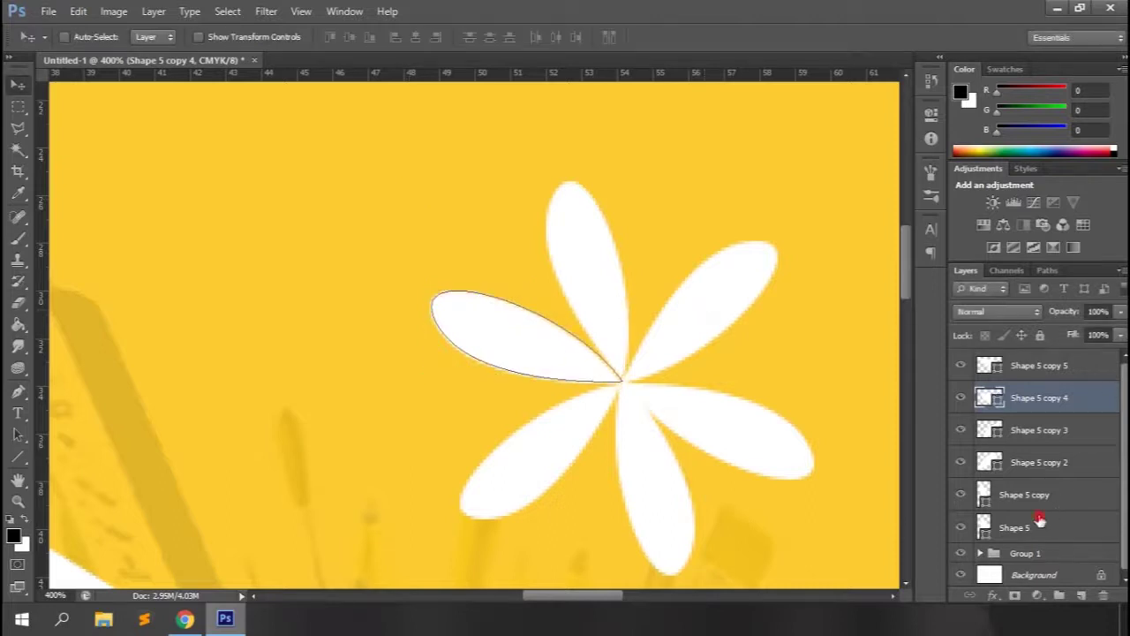
pyautogui.click(1040, 521)
pyautogui.keyDown('shift'); pyautogui.click(1038, 370); pyautogui.keyUp('shift')
# Group the six petals as 'logo' and rename Group 1 to 'base design'.
pyautogui.hotkey('ctrl', 'g')
pyautogui.doubleClick(1026, 358)
pyautogui.write('logo')
pyautogui.press('Return')
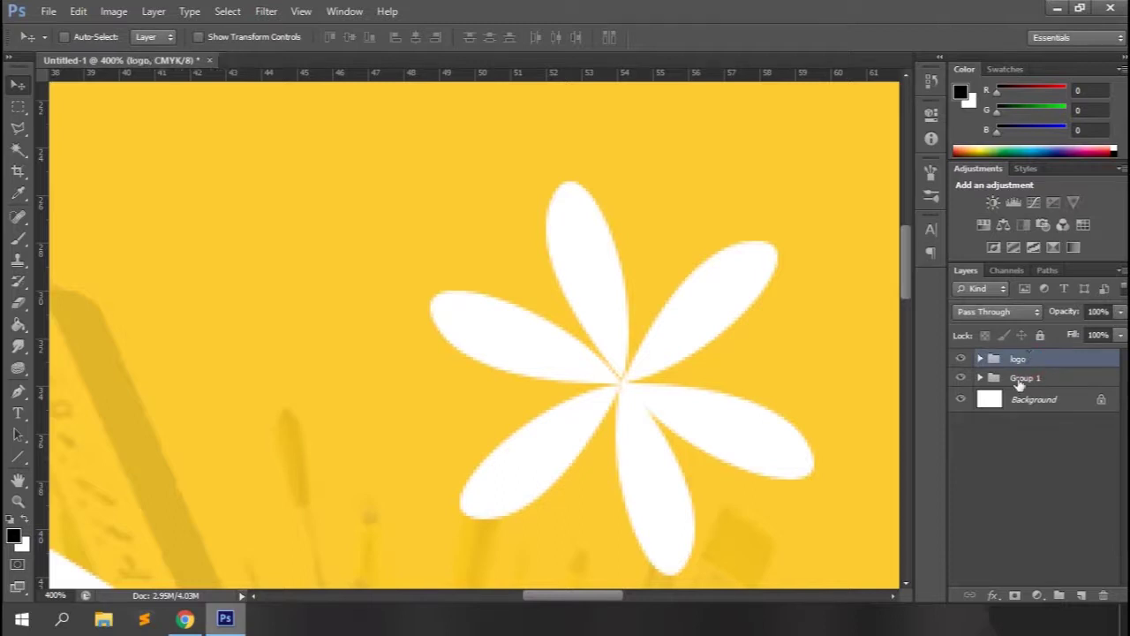
pyautogui.doubleClick(1021, 379)
pyautogui.write('base design')
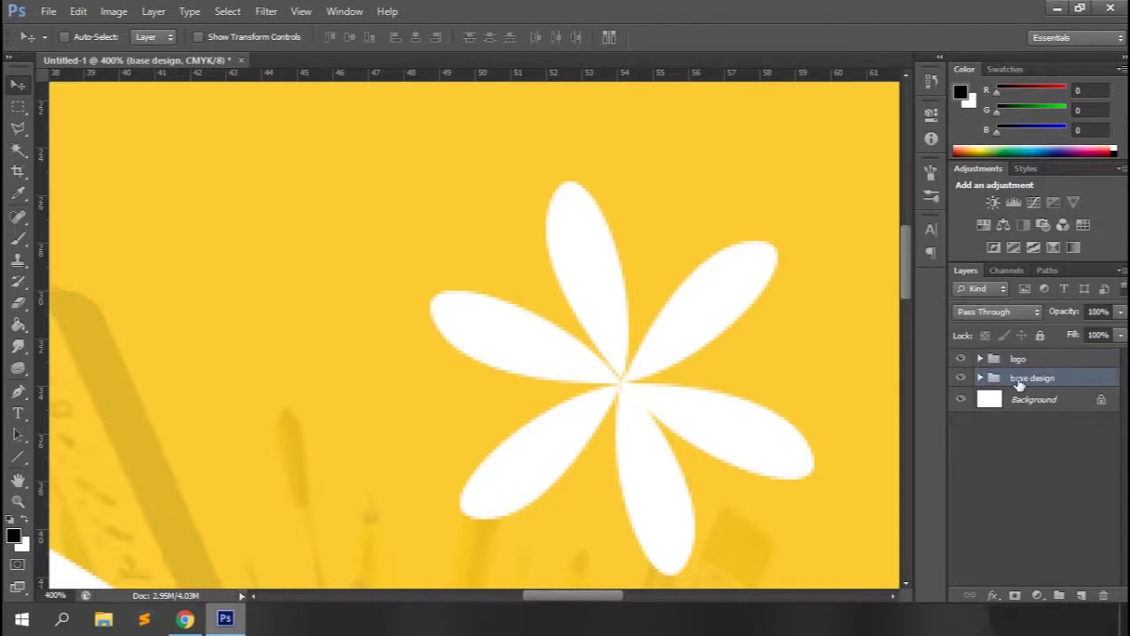
# At 100% view, Distort the logo group by pulling its top corners.
pyautogui.click(1017, 357)
pyautogui.hotkey('ctrl', '1')
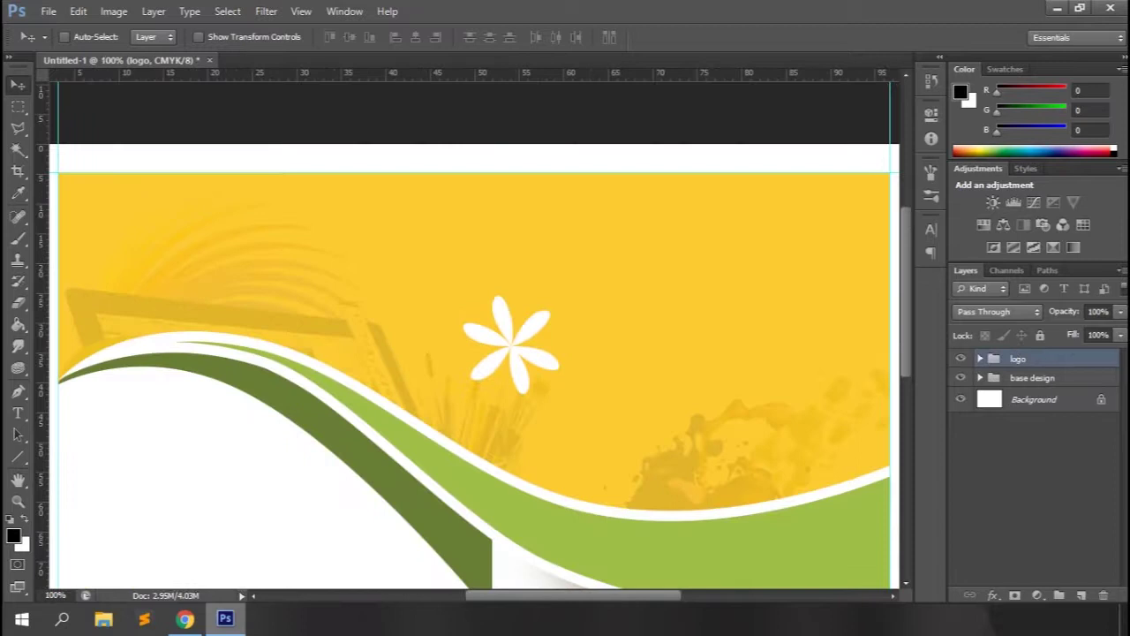
pyautogui.hotkey('ctrl', 't')
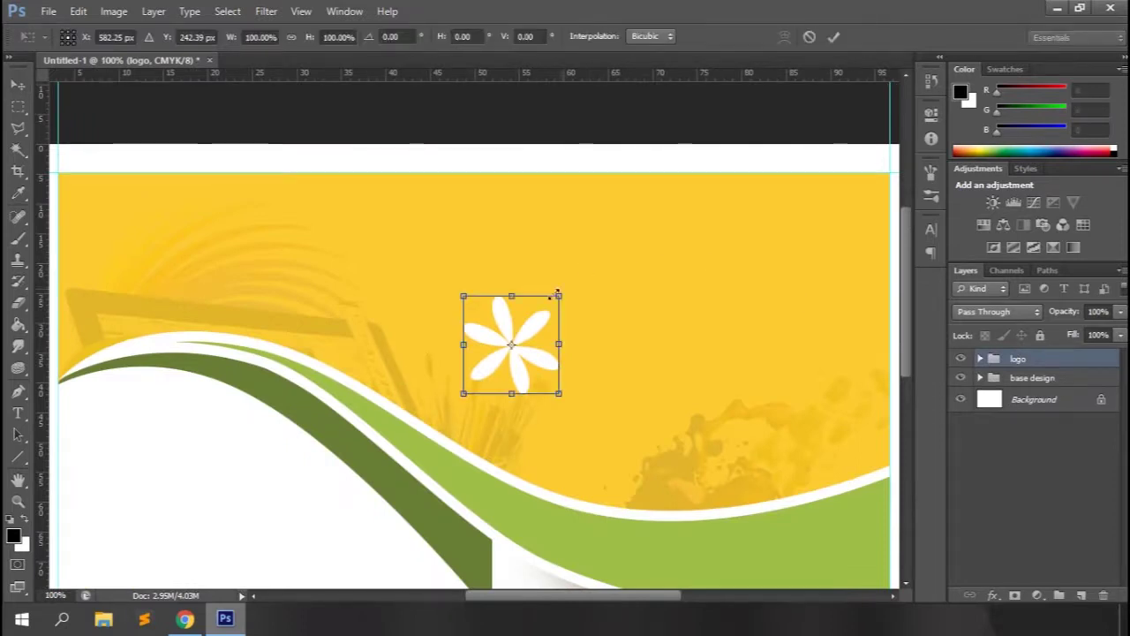
pyautogui.rightClick(528, 320)
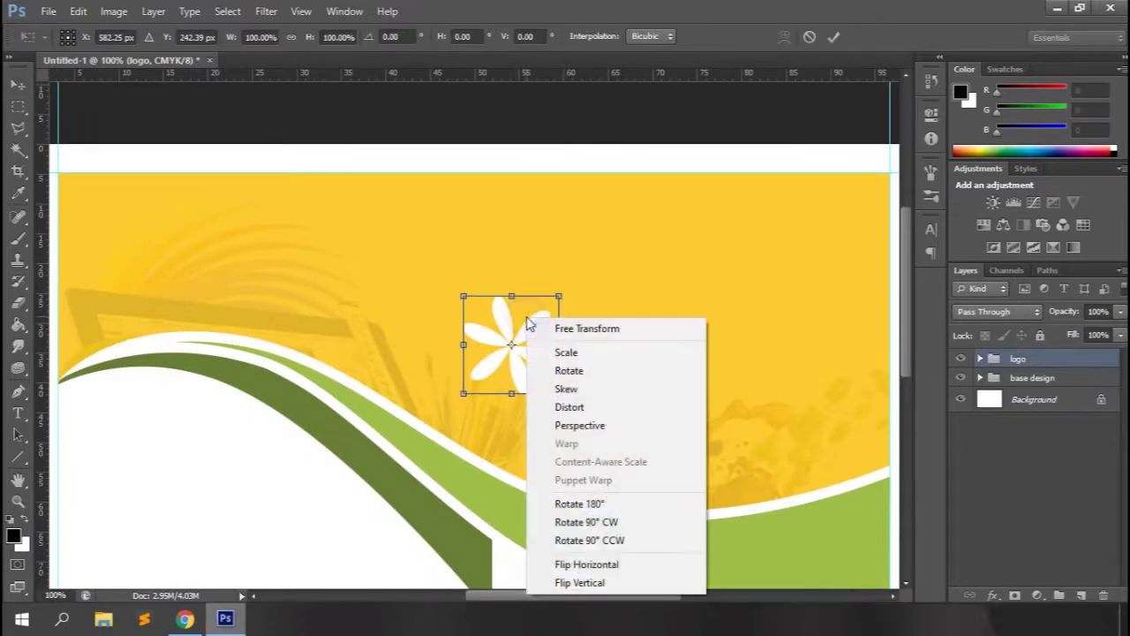
pyautogui.click(581, 411)
pyautogui.moveTo(559, 296); pyautogui.dragTo(534, 306)
pyautogui.moveTo(462, 295); pyautogui.dragTo(438, 330)
# Finish adjusting the flower's distorted corners, commit, and move the logo higher.
pyautogui.moveTo(533, 306); pyautogui.dragTo(516, 322)
pyautogui.moveTo(559, 395); pyautogui.dragTo(560, 392)
pyautogui.moveTo(467, 397); pyautogui.dragTo(477, 402)
pyautogui.moveTo(440, 326); pyautogui.dragTo(443, 324)
pyautogui.click(833, 36)
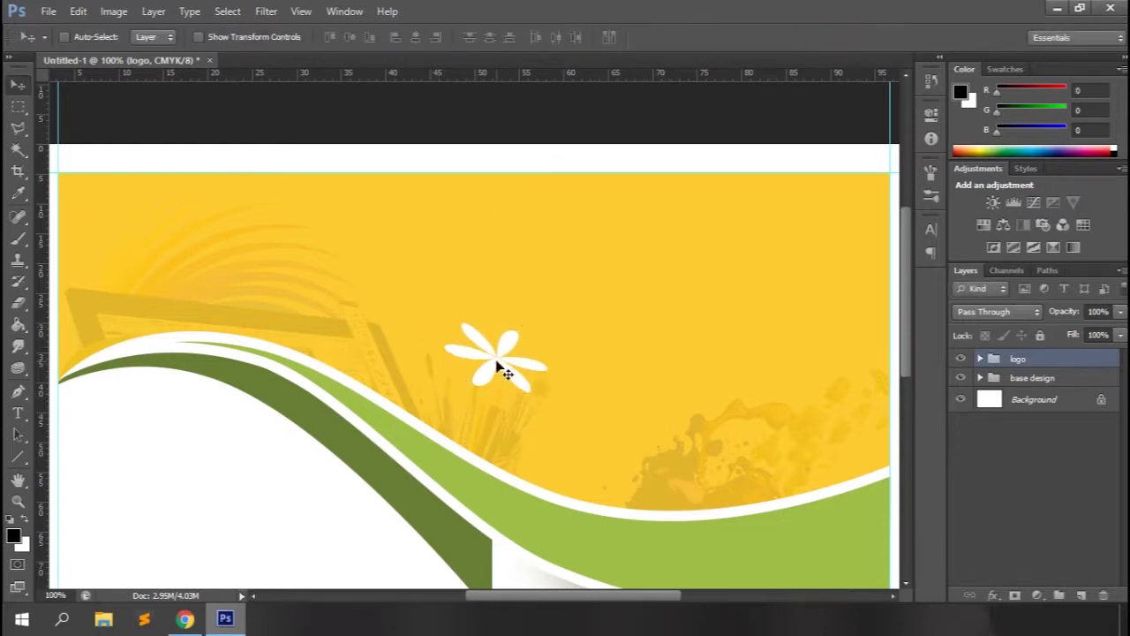
pyautogui.hotkey('ctrl', '-')
pyautogui.moveTo(504, 291); pyautogui.dragTo(481, 229)
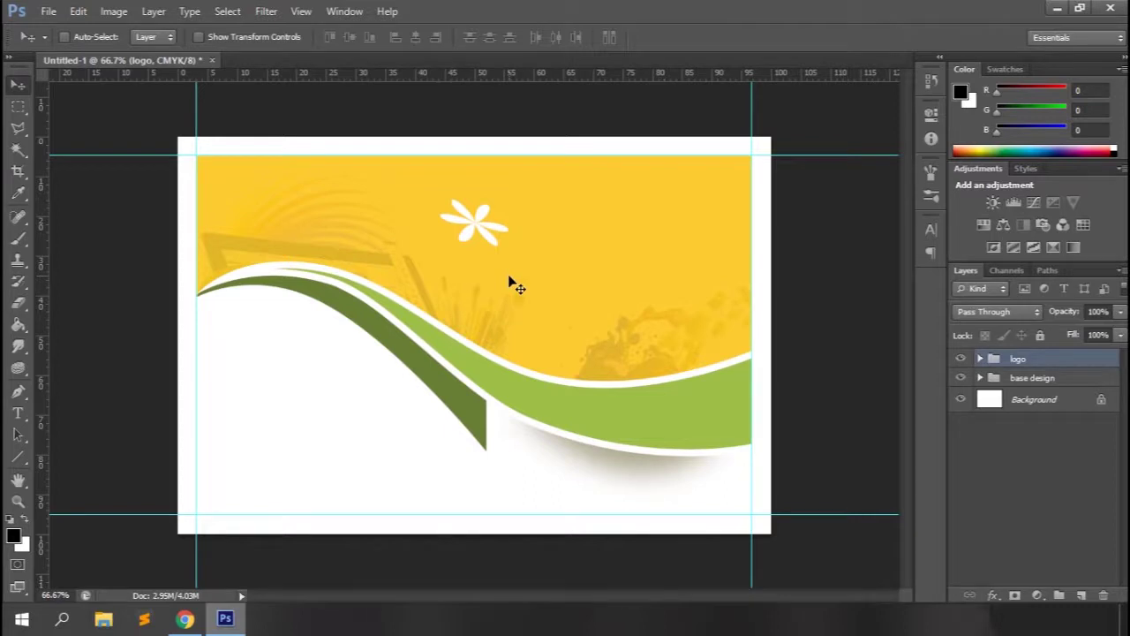
# Set the Horizontal Type Tool to Edwardian Script ITC at 24 pt.
pyautogui.click(18, 413)
pyautogui.click(97, 416)
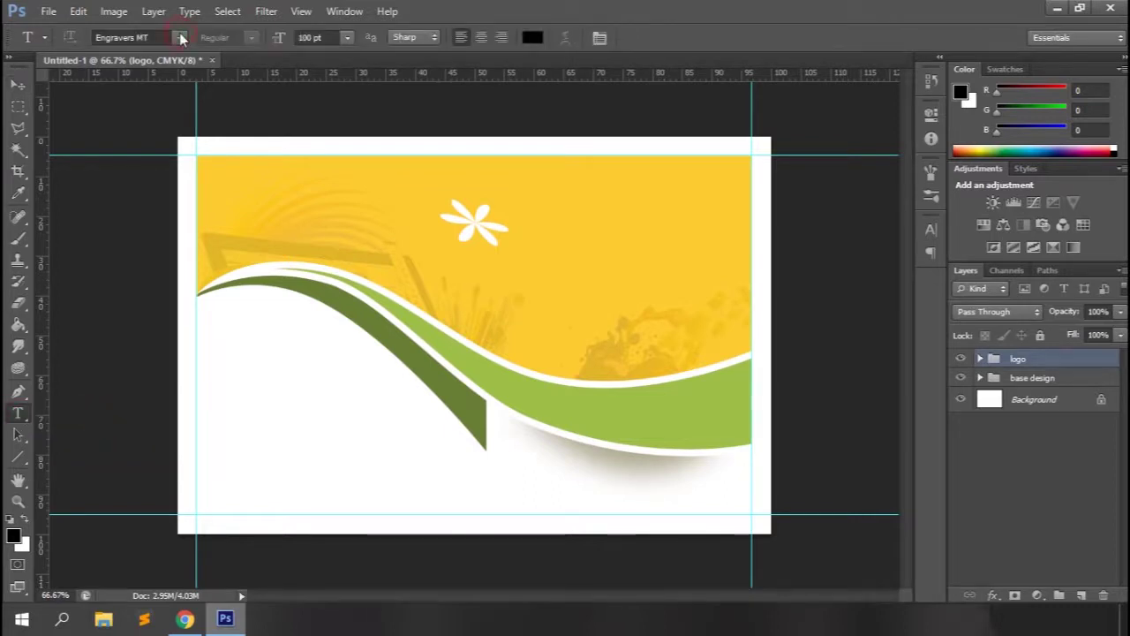
pyautogui.click(180, 38)
pyautogui.scroll(4, 203, 139)
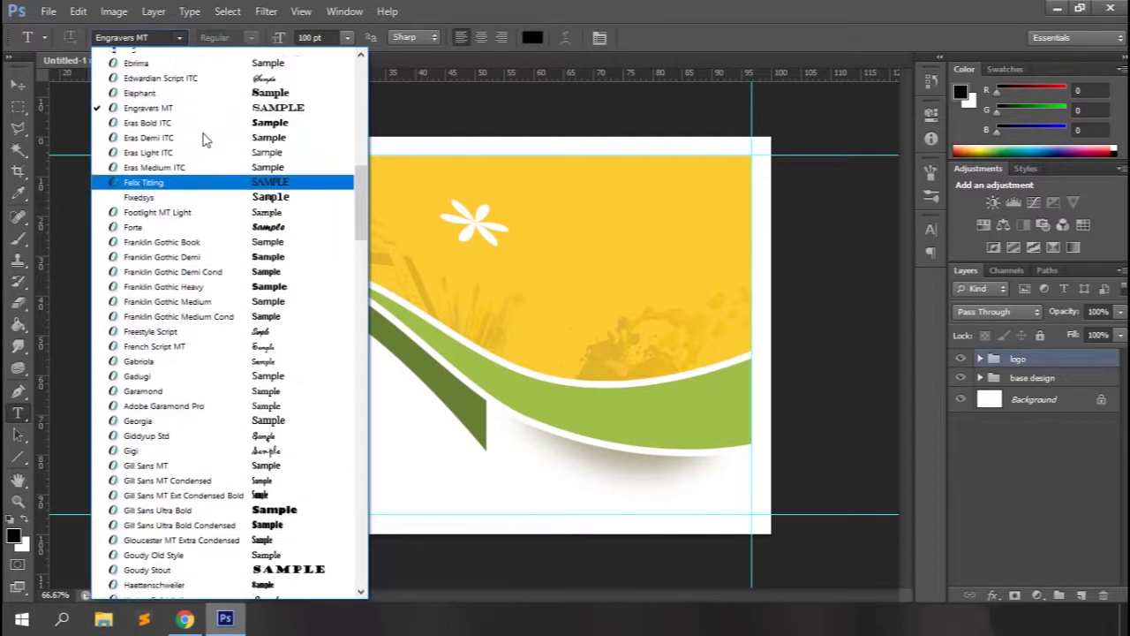
pyautogui.click(203, 139)
pyautogui.click(347, 38)
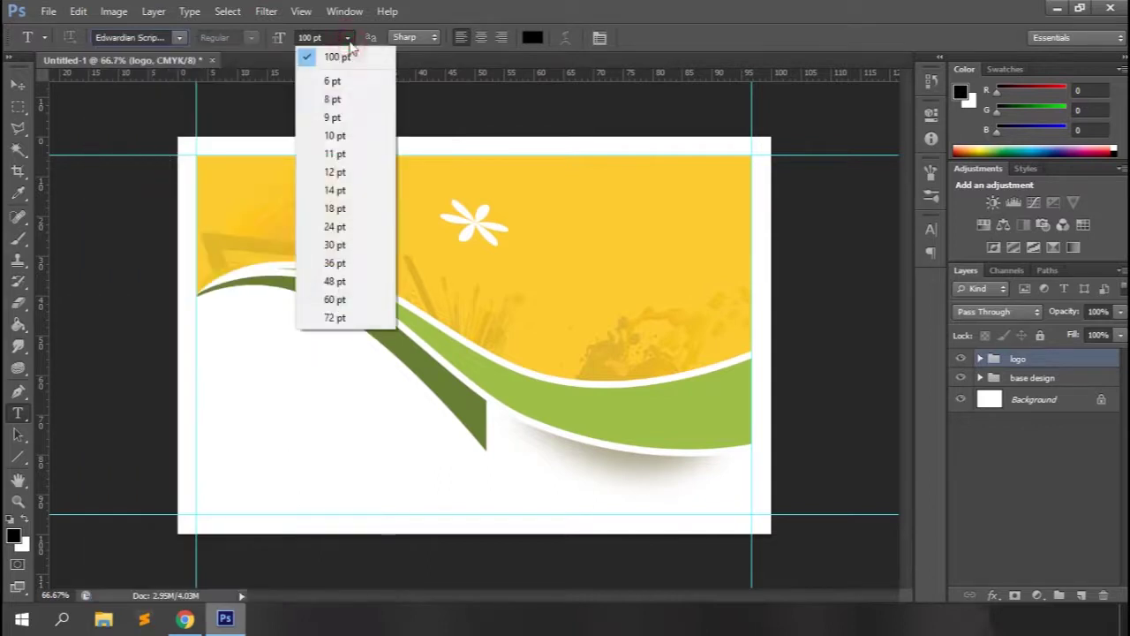
pyautogui.click(336, 226)
# Type 'Webtrickshome' right beside the flower logo and commit it.
pyautogui.click(533, 220)
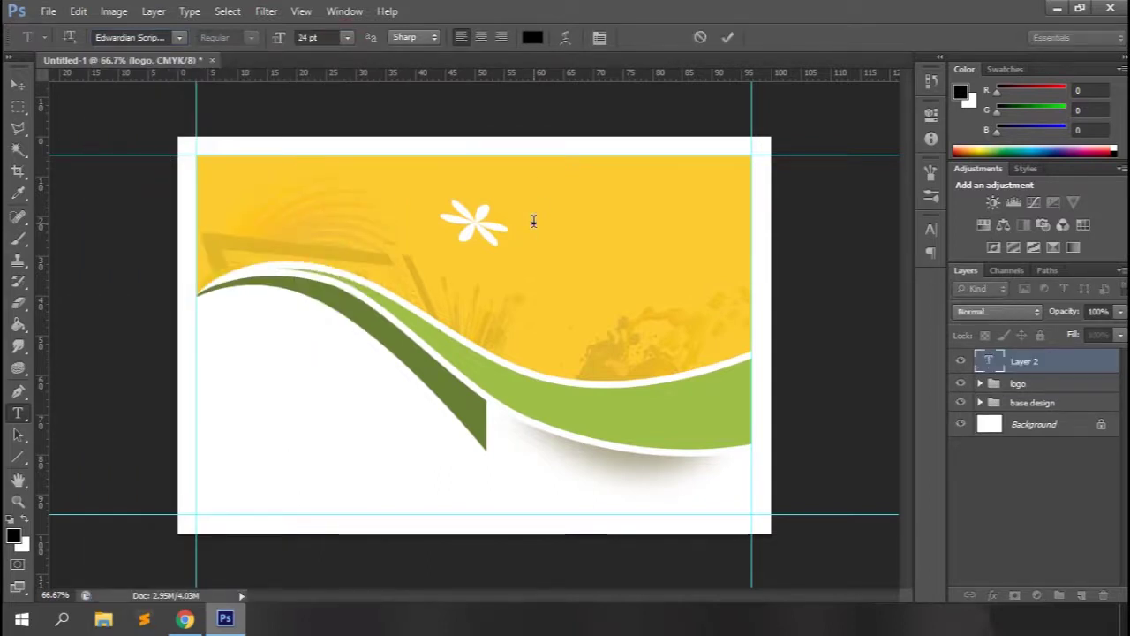
pyautogui.write('Webtrickshom')
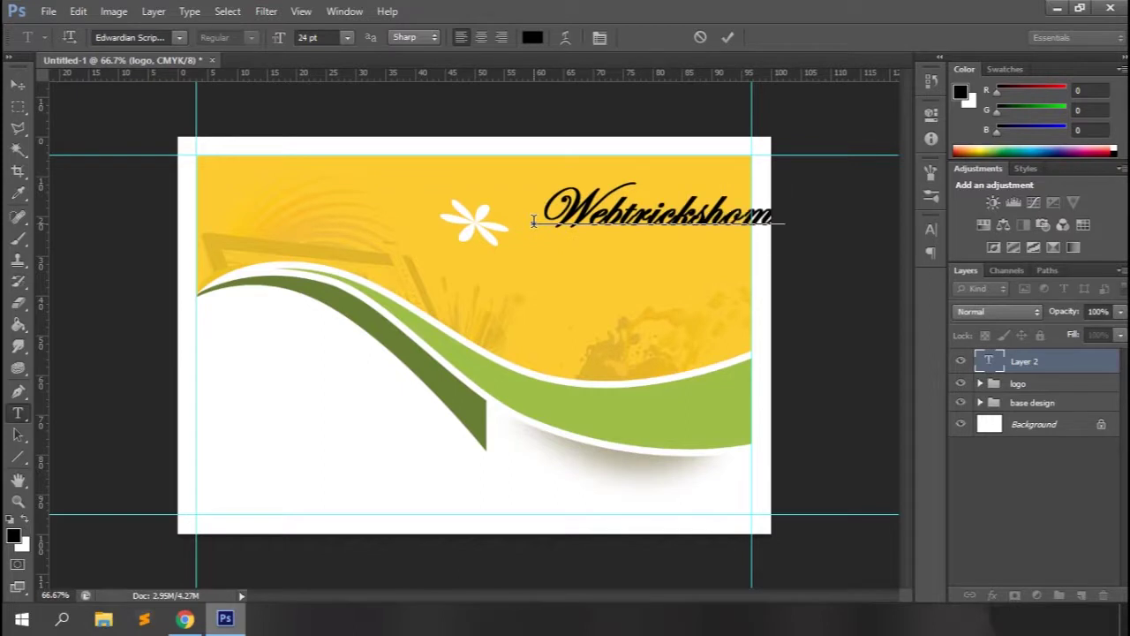
pyautogui.write('e')
pyautogui.moveTo(600, 256); pyautogui.dragTo(551, 271)
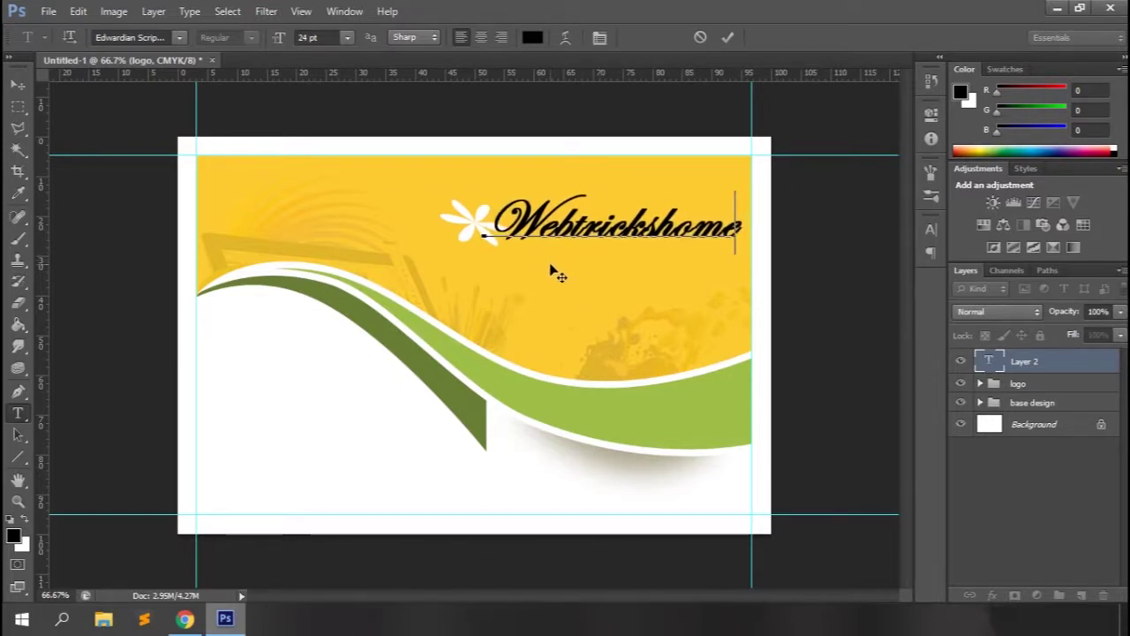
pyautogui.click(726, 37)
# Move Webtrickshome down-left, place the flower above it, and stack the logo group over the text.
pyautogui.press('v')
pyautogui.moveTo(613, 248); pyautogui.dragTo(621, 283)
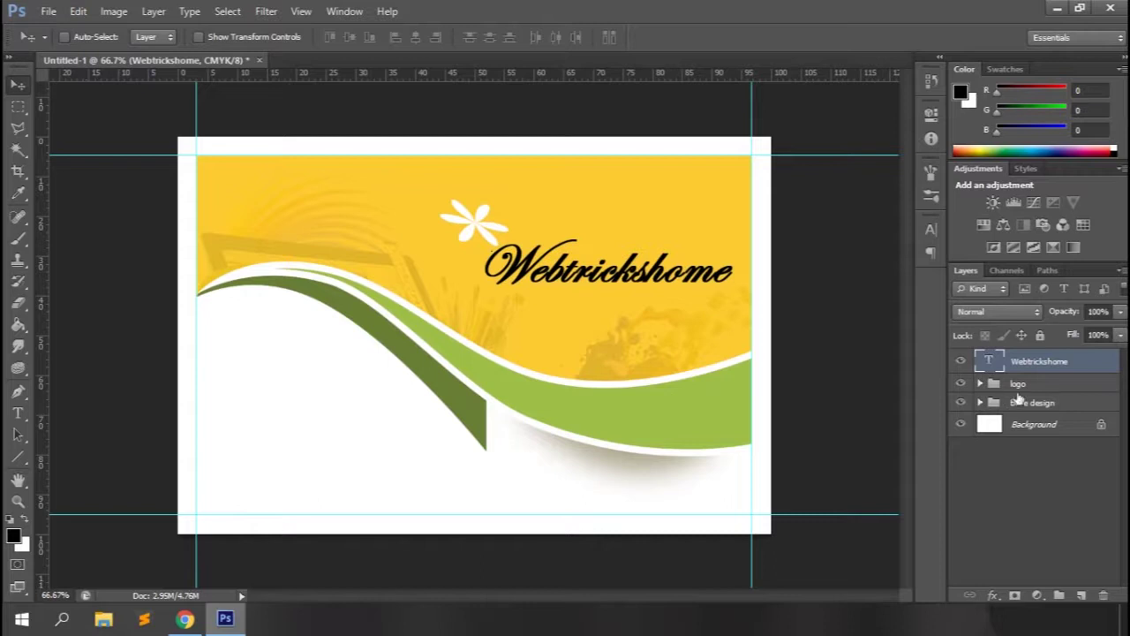
pyautogui.click(1018, 384)
pyautogui.moveTo(463, 233); pyautogui.dragTo(563, 241)
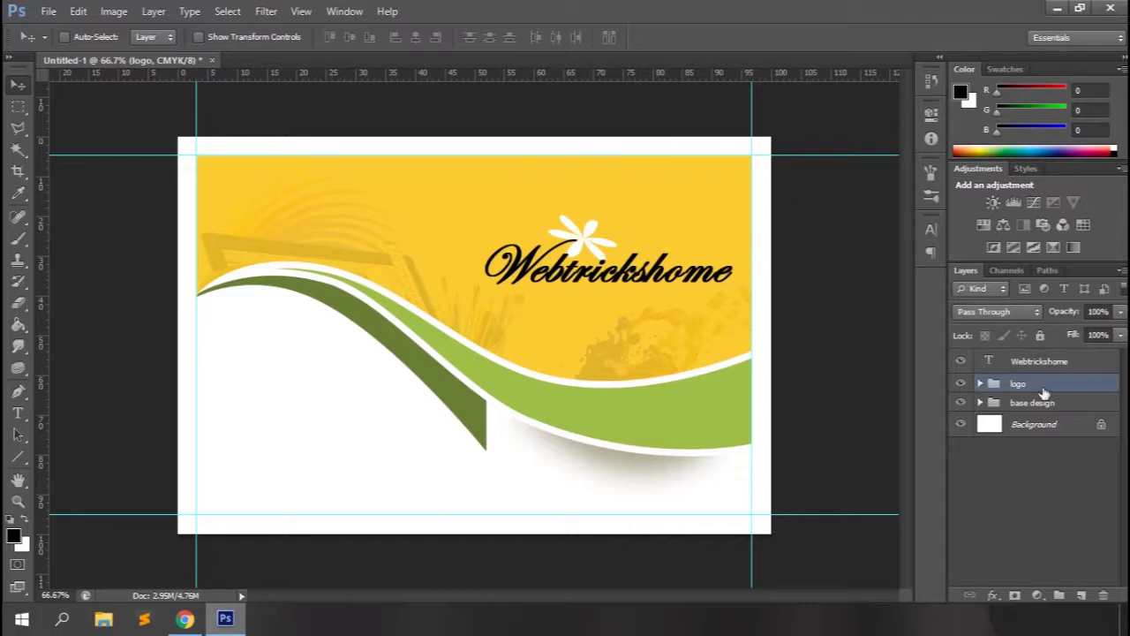
pyautogui.moveTo(1044, 392); pyautogui.dragTo(1043, 359)
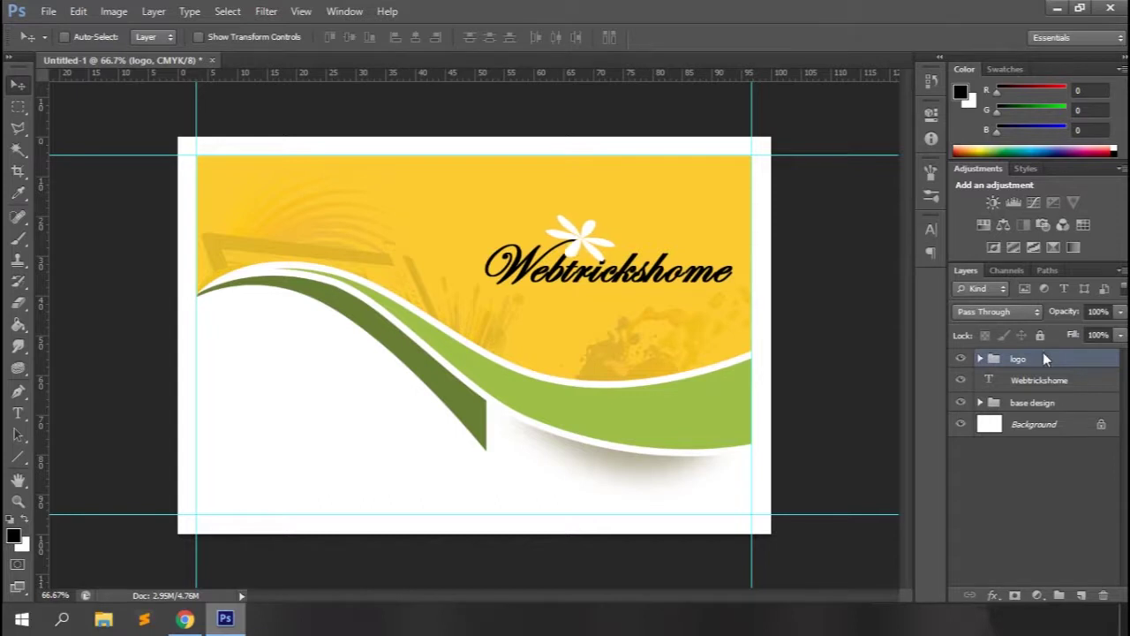
# Add a black Solid Color fill layer and clip it to the logo group.
pyautogui.click(1036, 596)
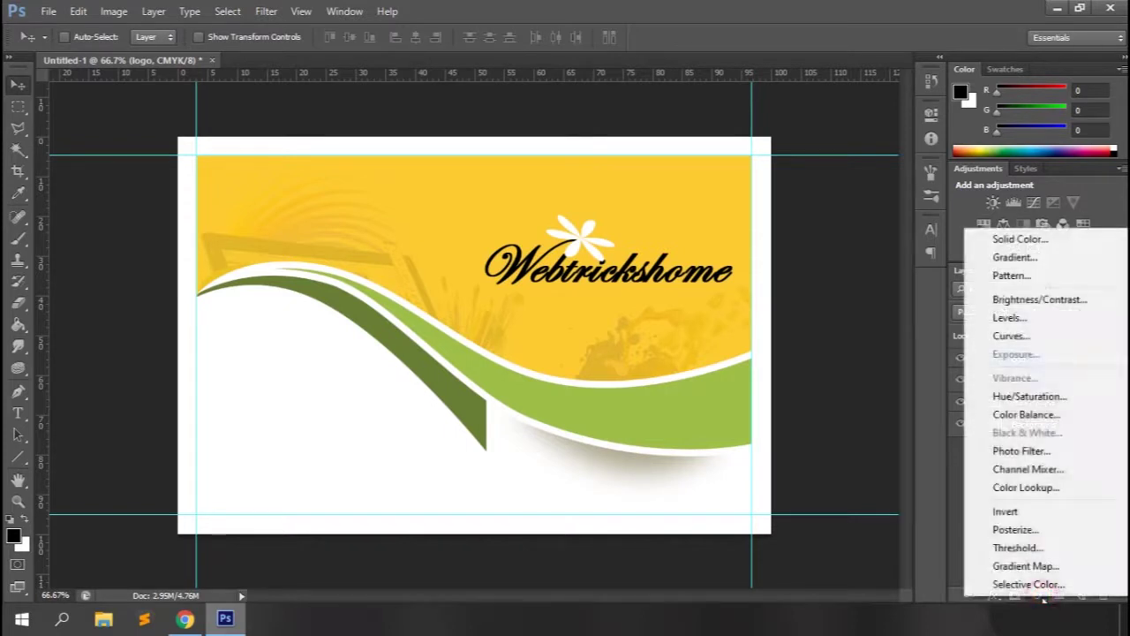
pyautogui.click(1027, 239)
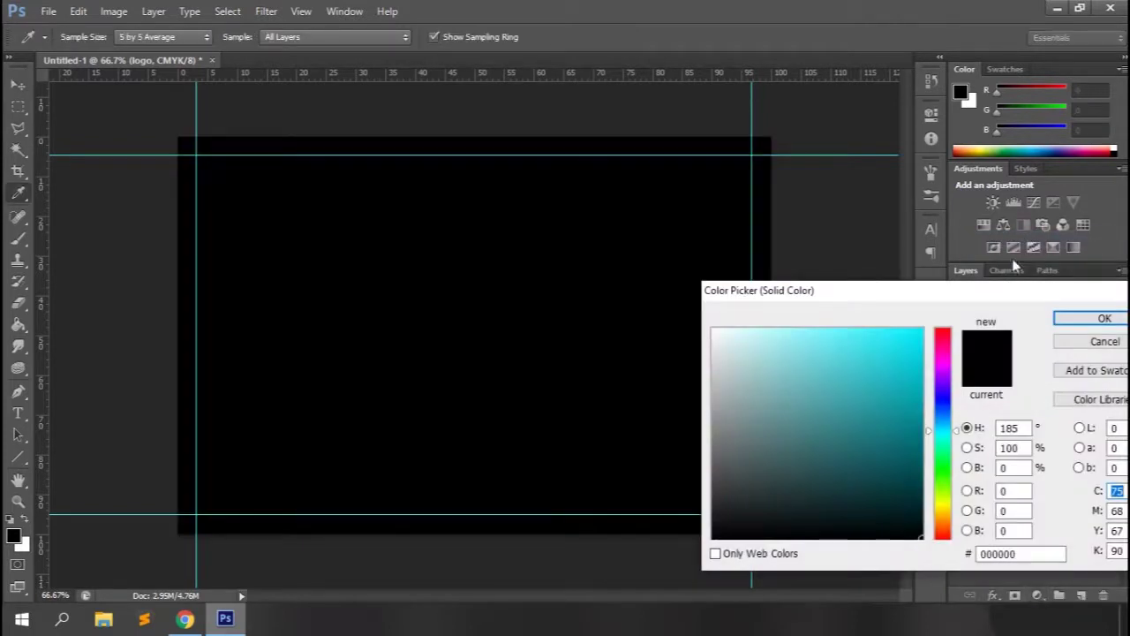
pyautogui.click(1080, 318)
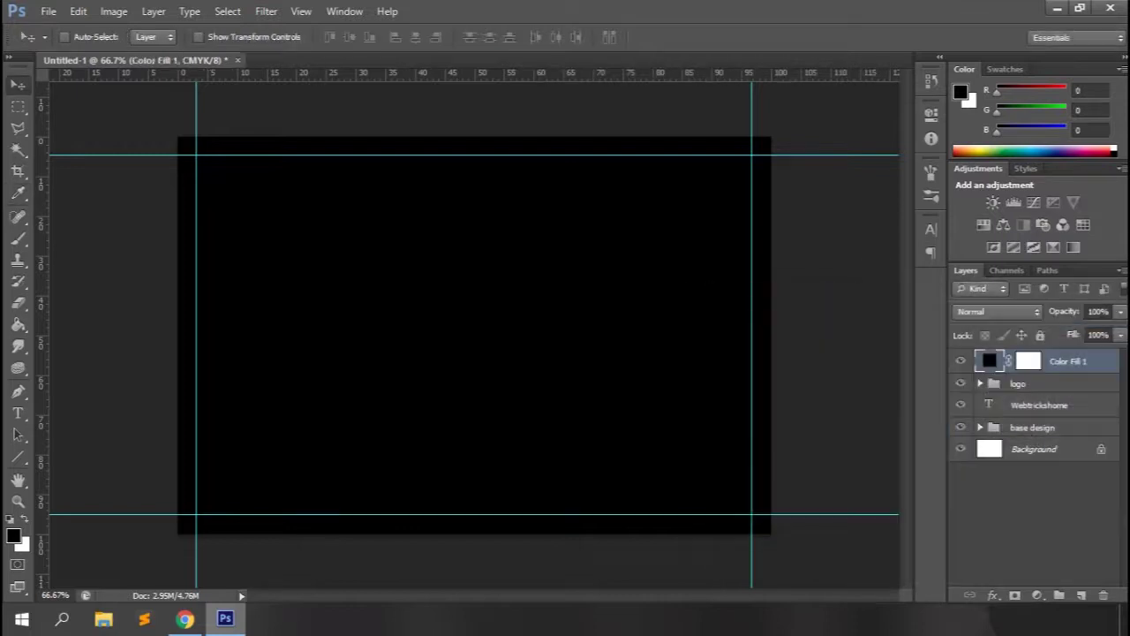
pyautogui.rightClick(1054, 363)
pyautogui.click(942, 235)
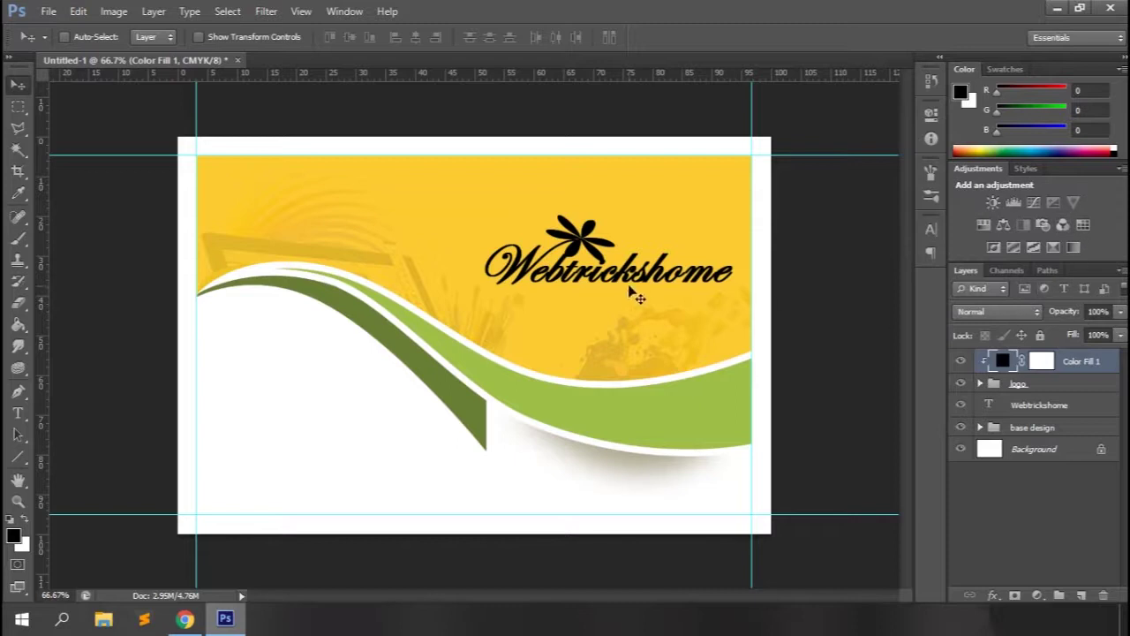
pyautogui.keyDown('ctrl'); pyautogui.click(1028, 388); pyautogui.keyUp('ctrl')
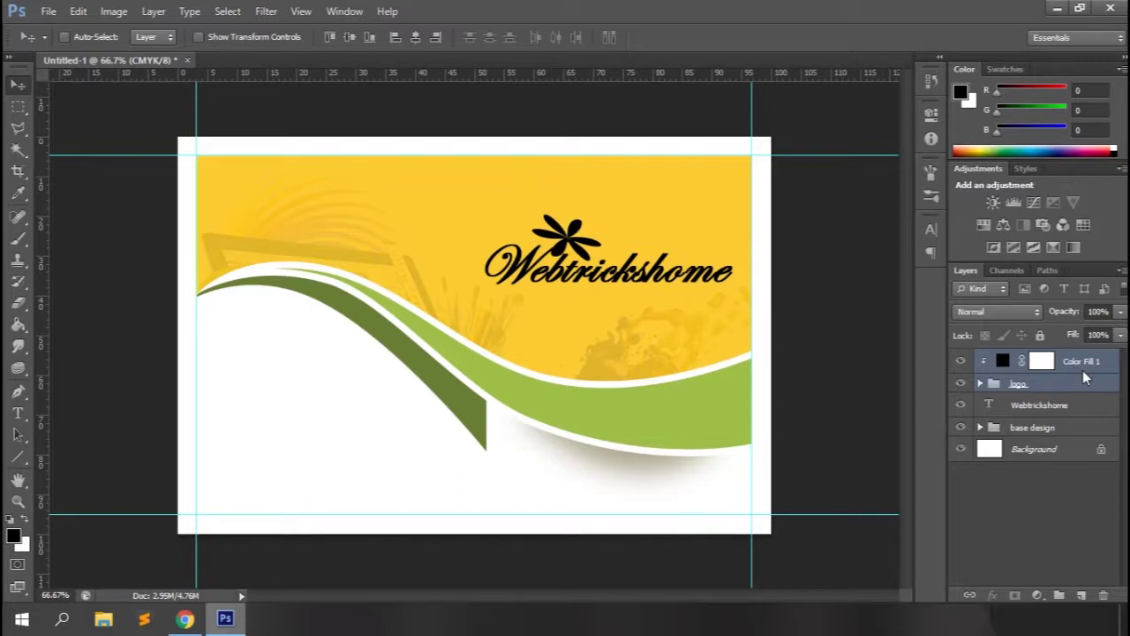
# Raise the logo and Webtrickshome text slightly together.
pyautogui.keyDown('ctrl'); pyautogui.click(1043, 404); pyautogui.keyUp('ctrl')
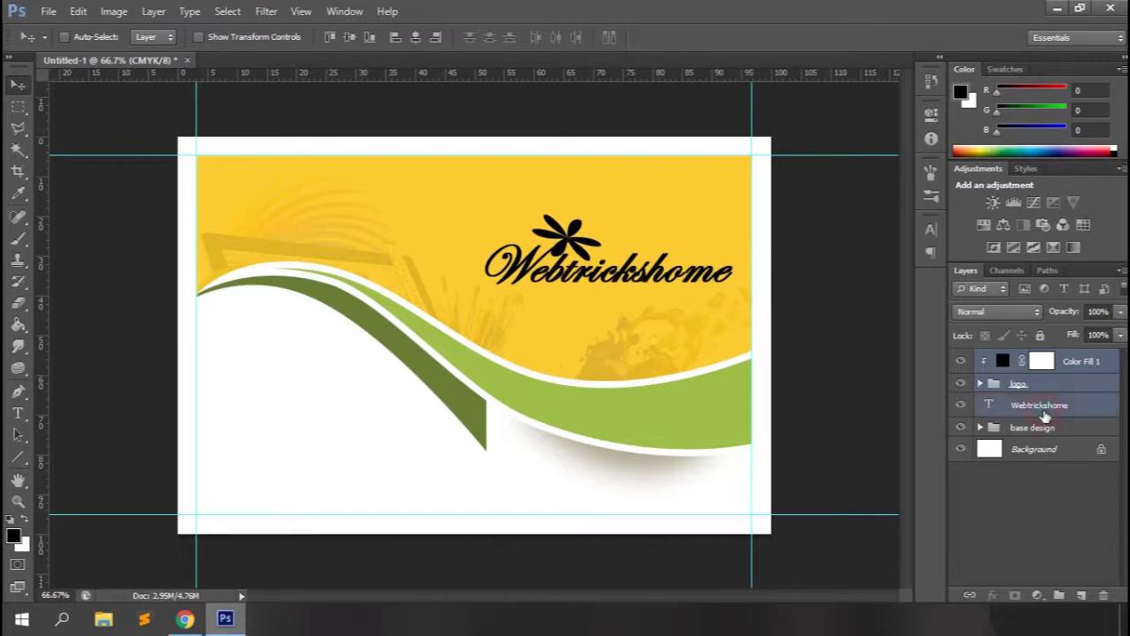
pyautogui.moveTo(625, 291); pyautogui.dragTo(617, 254)
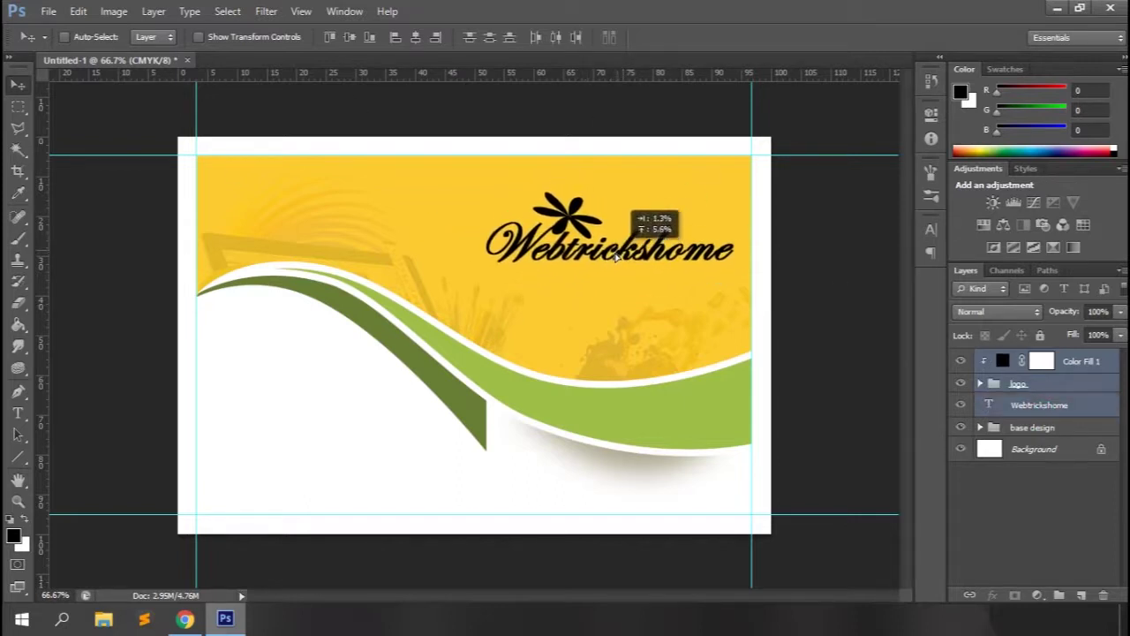
pyautogui.press('t')
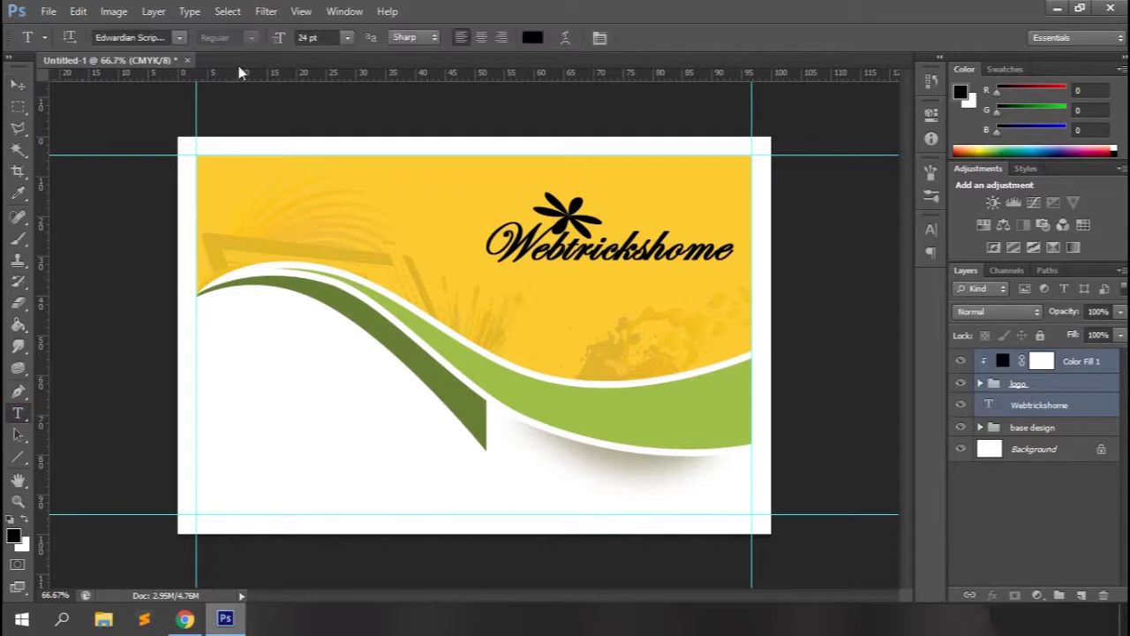
pyautogui.click(179, 37)
pyautogui.scroll(10, 88, 265)
pyautogui.click(88, 103)
pyautogui.hotkey('ctrl', 'z')
# Type '123 street, city name Zip code : 60537' in Arial 8 pt at the bottom-left.
pyautogui.click(1045, 455)
pyautogui.click(179, 37)
pyautogui.scroll(10, 133, 265)
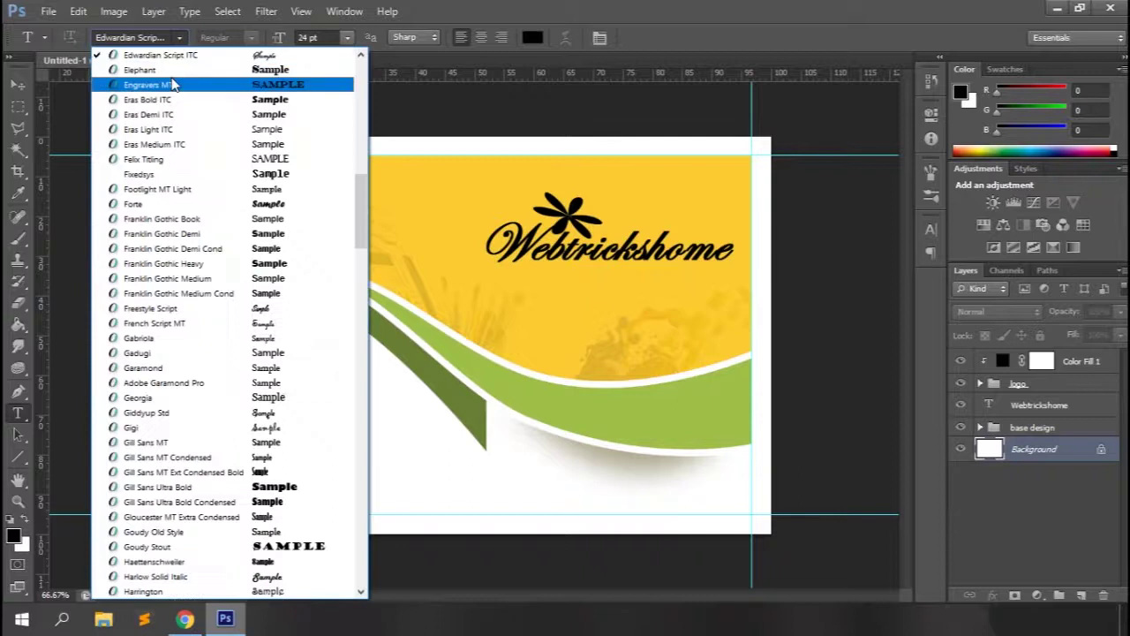
pyautogui.click(88, 102)
pyautogui.click(347, 37)
pyautogui.click(327, 100)
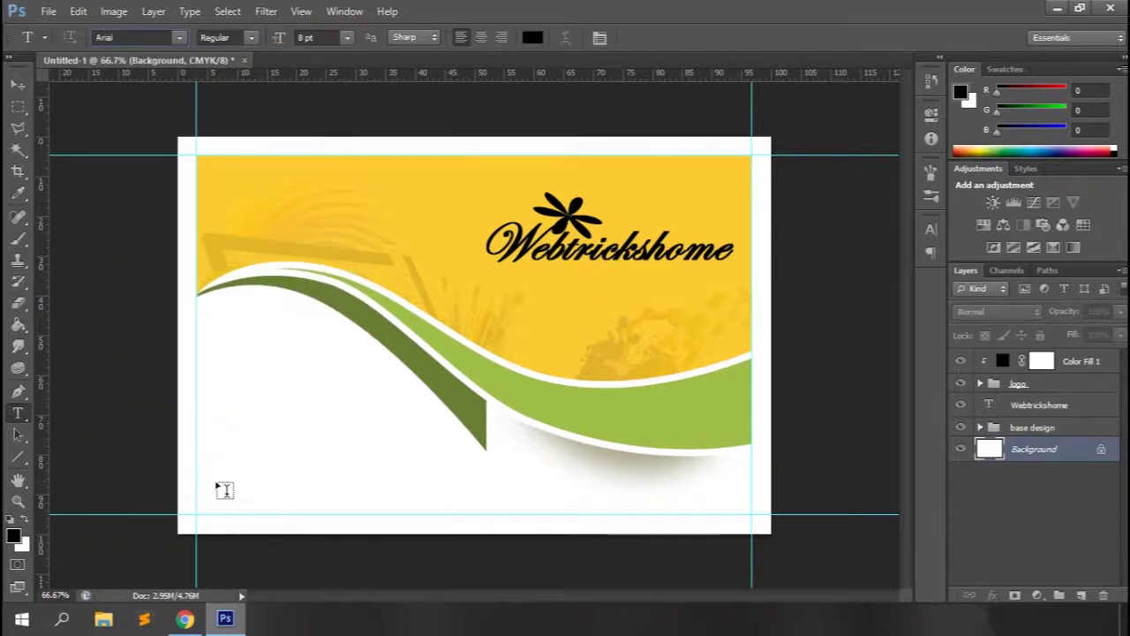
pyautogui.click(204, 475)
pyautogui.write('123 street')
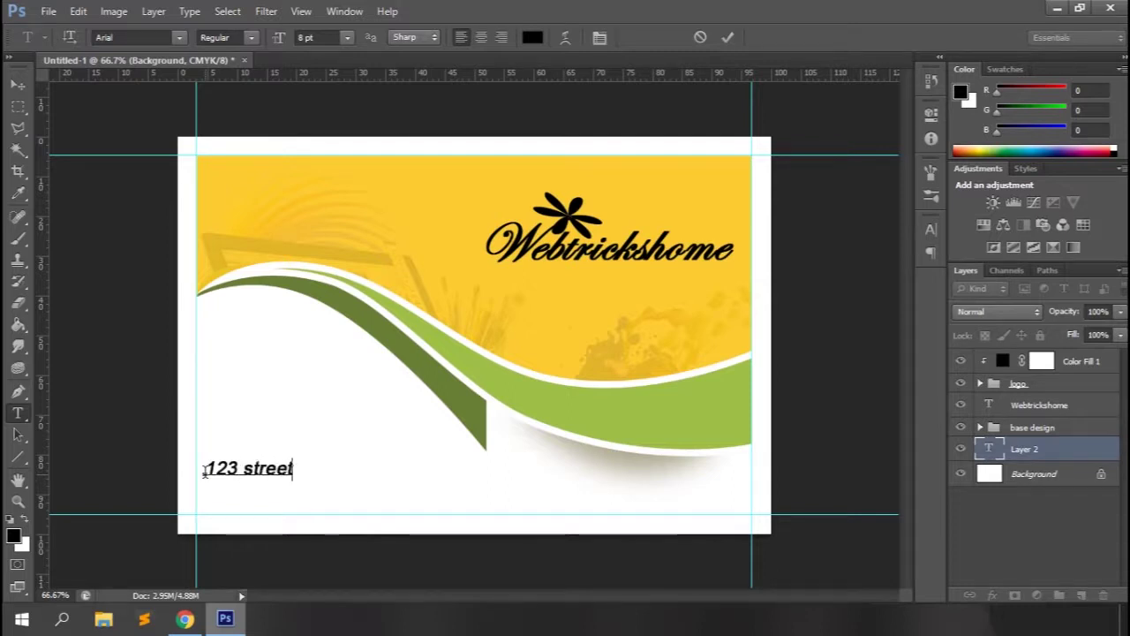
pyautogui.write(', city ')
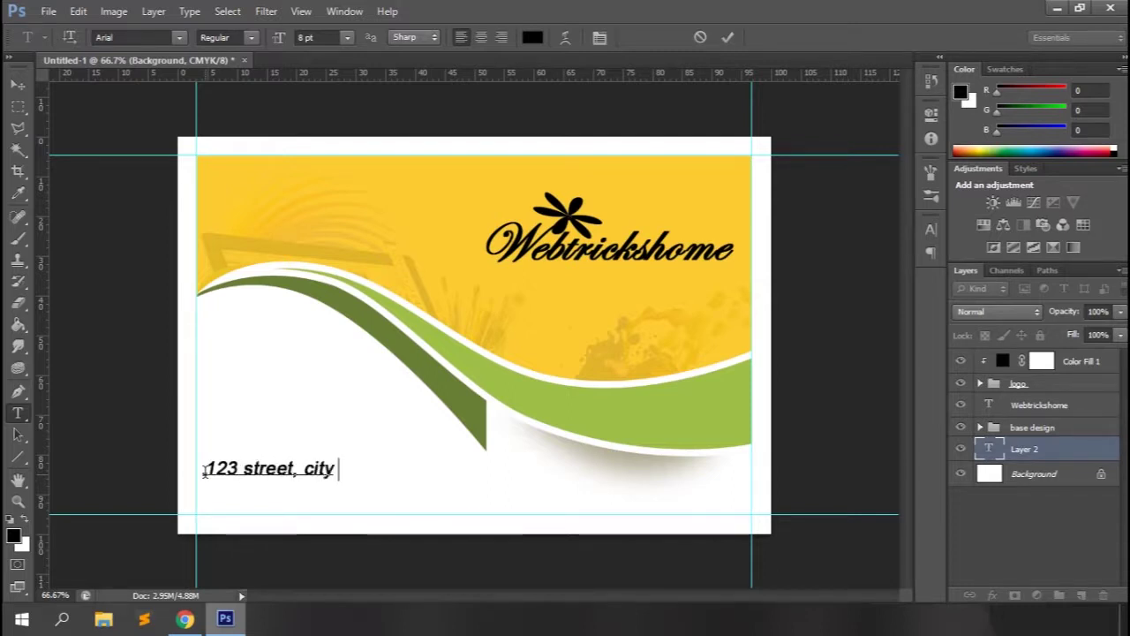
pyautogui.write('name ')
pyautogui.write('Zi')
pyautogui.write('p code : ')
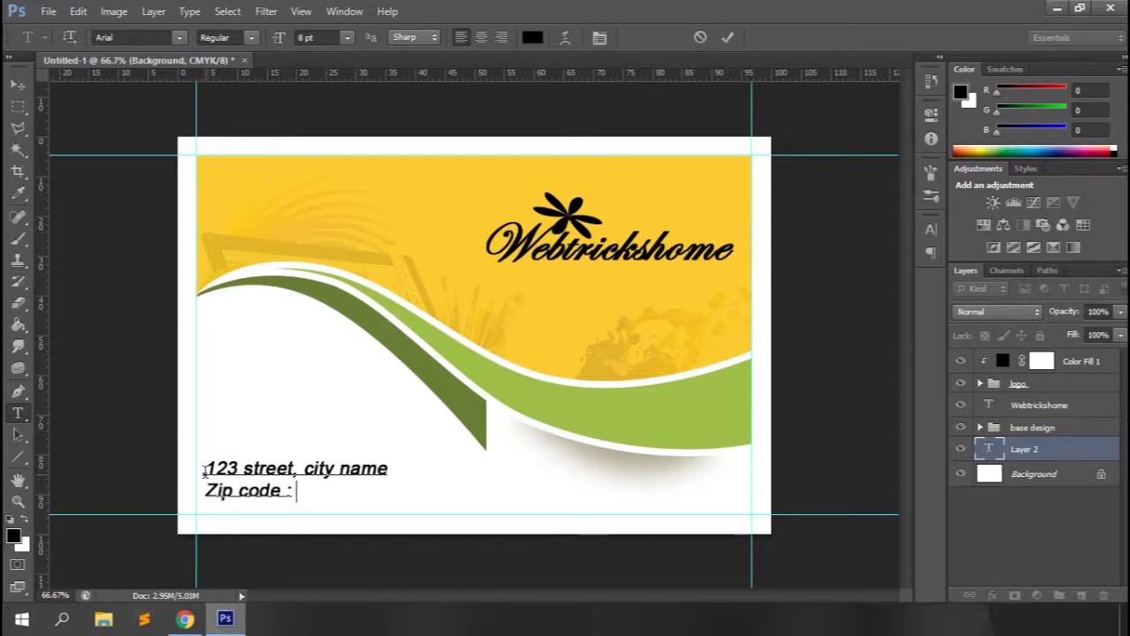
pyautogui.write('60537')
# Shrink the address to 6 pt and reset its character settings, clearing faux bold and italic.
pyautogui.click(727, 37)
pyautogui.click(348, 37)
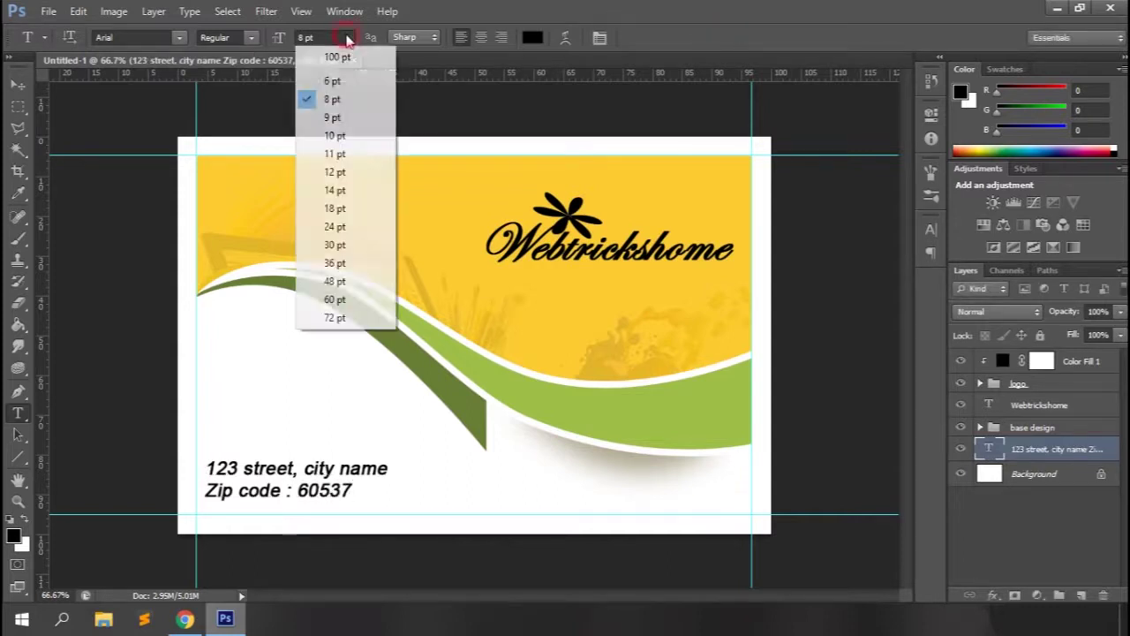
pyautogui.click(332, 81)
pyautogui.click(931, 230)
pyautogui.click(775, 349)
pyautogui.click(753, 348)
pyautogui.click(902, 217)
pyautogui.click(954, 484)
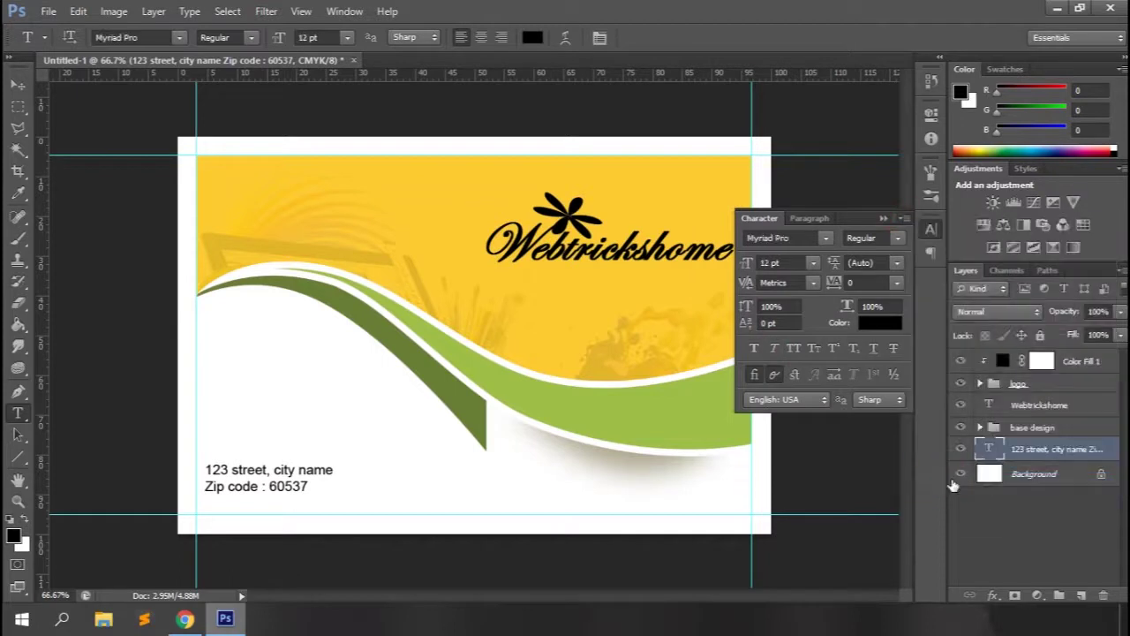
pyautogui.click(883, 218)
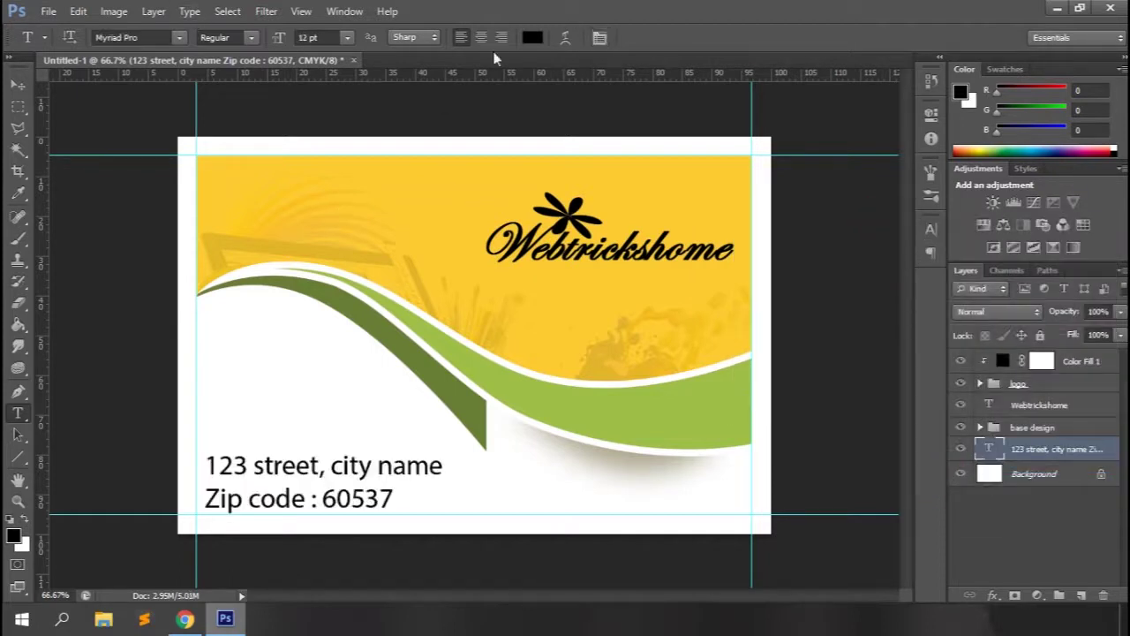
# Reapply 6 pt to the address text and nudge it down and left.
pyautogui.click(599, 38)
pyautogui.doubleClick(778, 262)
pyautogui.write('6')
pyautogui.press('Return')
pyautogui.click(883, 218)
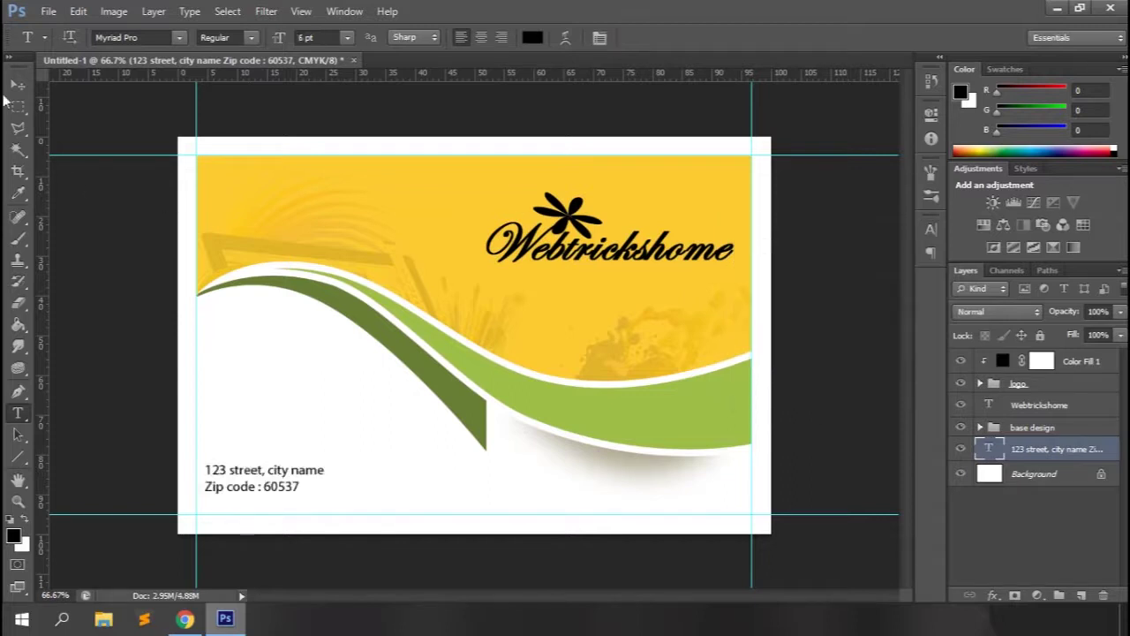
pyautogui.click(17, 85)
pyautogui.press('Left')
pyautogui.press('Left')
pyautogui.press('Left')
pyautogui.press('Left')
pyautogui.press('Left')
pyautogui.press('Left')
pyautogui.press('Left')
pyautogui.press('Left')
pyautogui.press('Left')
pyautogui.press('Down')
pyautogui.press('Down')
pyautogui.press('Down')
pyautogui.press('Down')
pyautogui.press('Down')
pyautogui.press('Down')
pyautogui.press('Down')
pyautogui.press('Down')
pyautogui.press('Down')
pyautogui.press('Down')
pyautogui.press('Down')
pyautogui.press('Down')
pyautogui.press('Down')
pyautogui.press('Down')
pyautogui.press('Down')
pyautogui.press('Down')
pyautogui.press('Down')
pyautogui.press('Down')
pyautogui.press('Down')
pyautogui.press('Down')
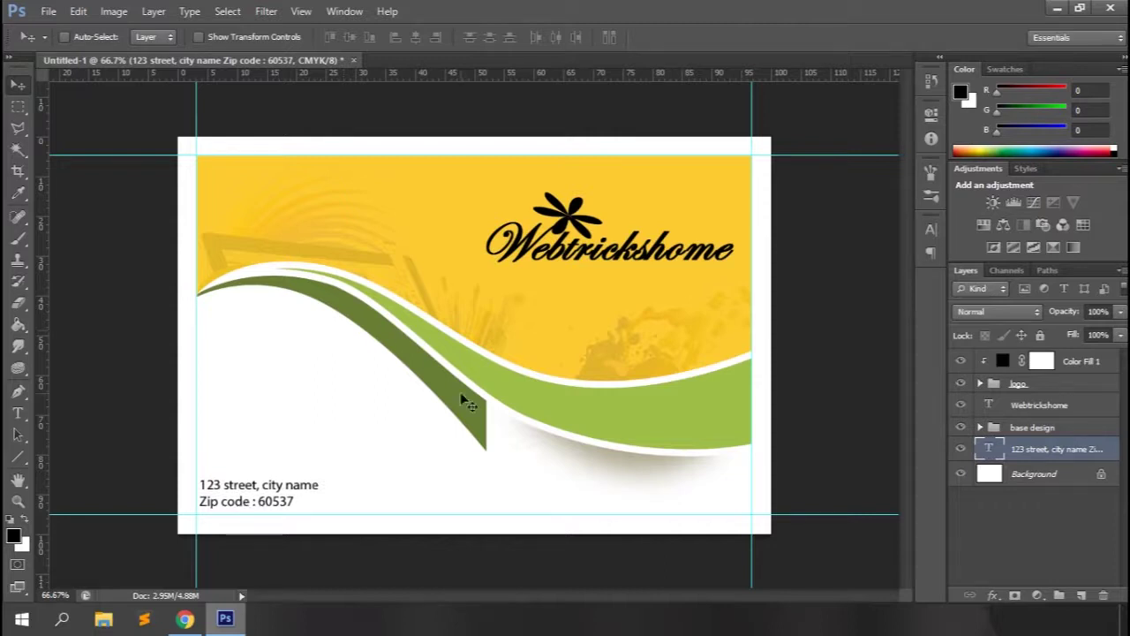
# Add a horizontal guide above the address and vertical guides at about 33.3% and 66.8%.
pyautogui.moveTo(319, 76); pyautogui.dragTo(293, 480)
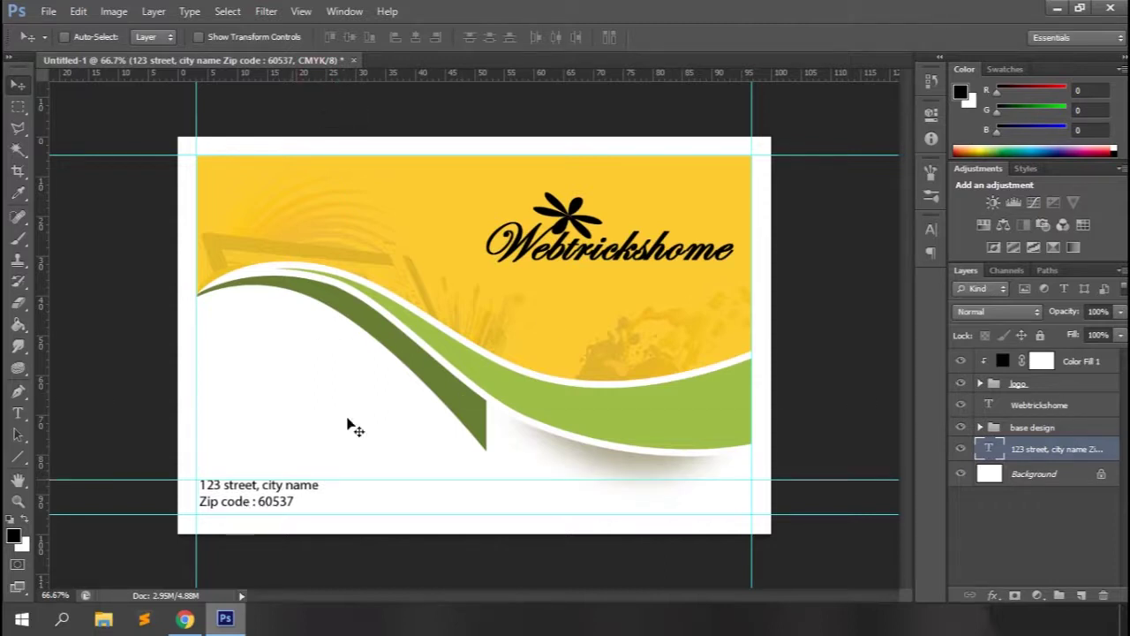
pyautogui.moveTo(40, 330); pyautogui.dragTo(375, 303)
pyautogui.moveTo(50, 296); pyautogui.dragTo(572, 295)
pyautogui.hotkey('ctrl', '+')
pyautogui.hotkey('ctrl', '+')
pyautogui.moveTo(775, 303); pyautogui.dragTo(771, 295)
pyautogui.hotkey('ctrl', '-')
pyautogui.hotkey('ctrl', '-')
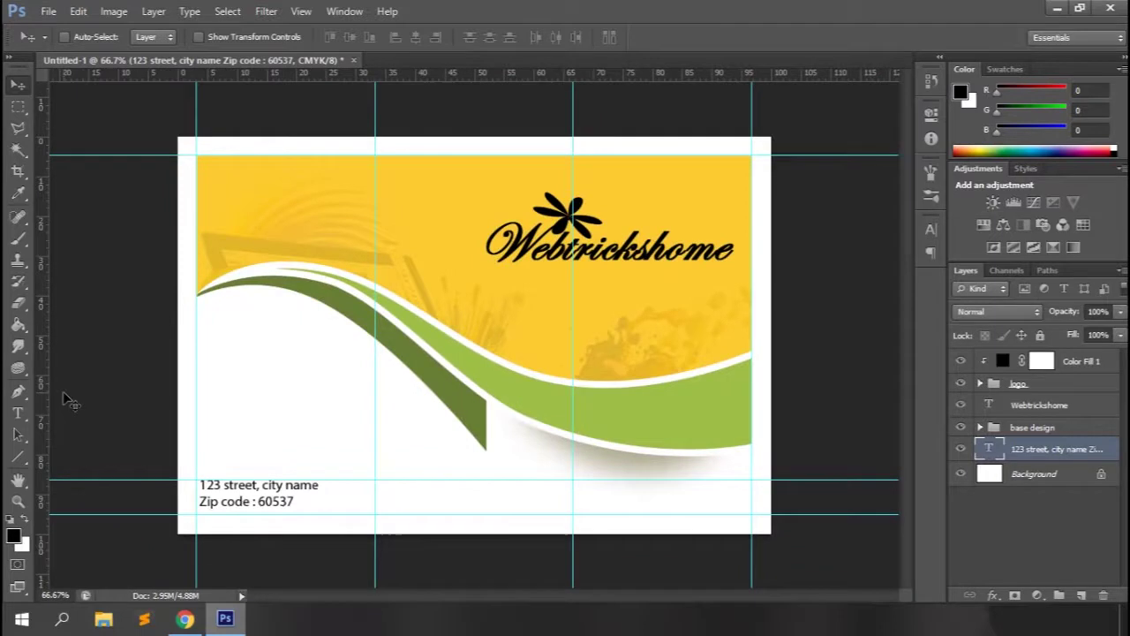
pyautogui.click(18, 413)
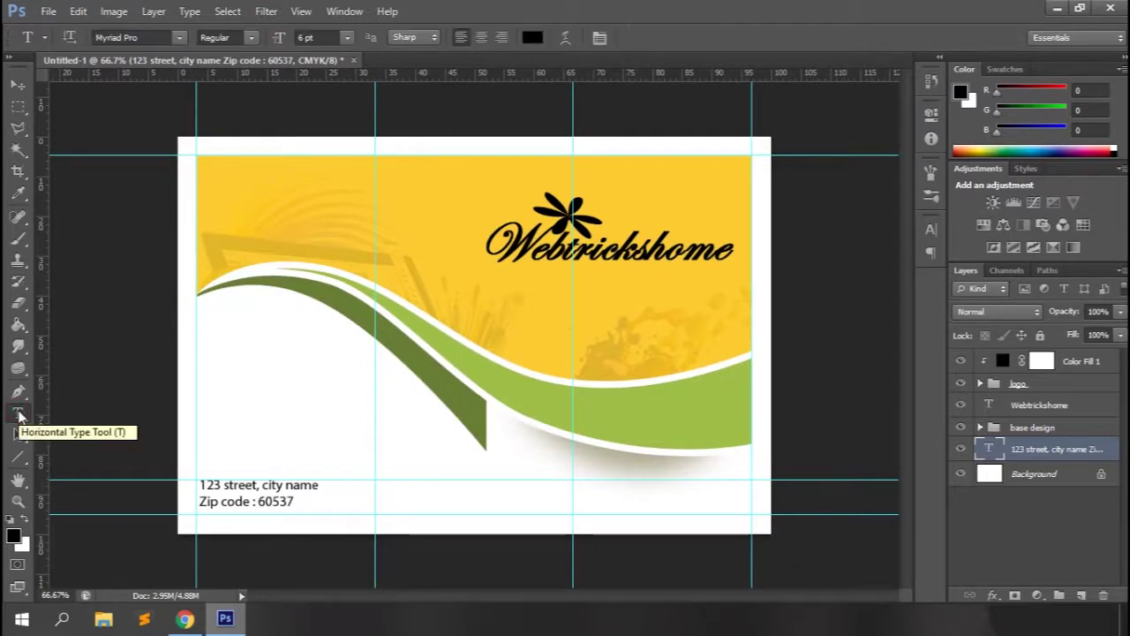
# Add the telephone and fax number lines in the middle column.
pyautogui.click(377, 479)
pyautogui.write('Tel :')
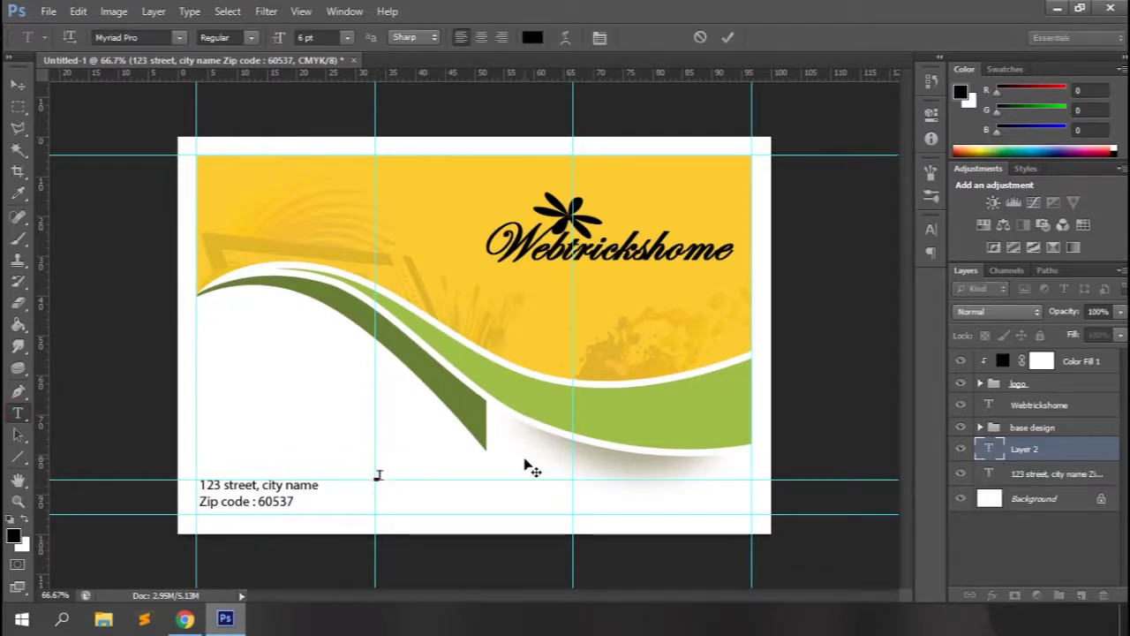
pyautogui.write(' 123 1')
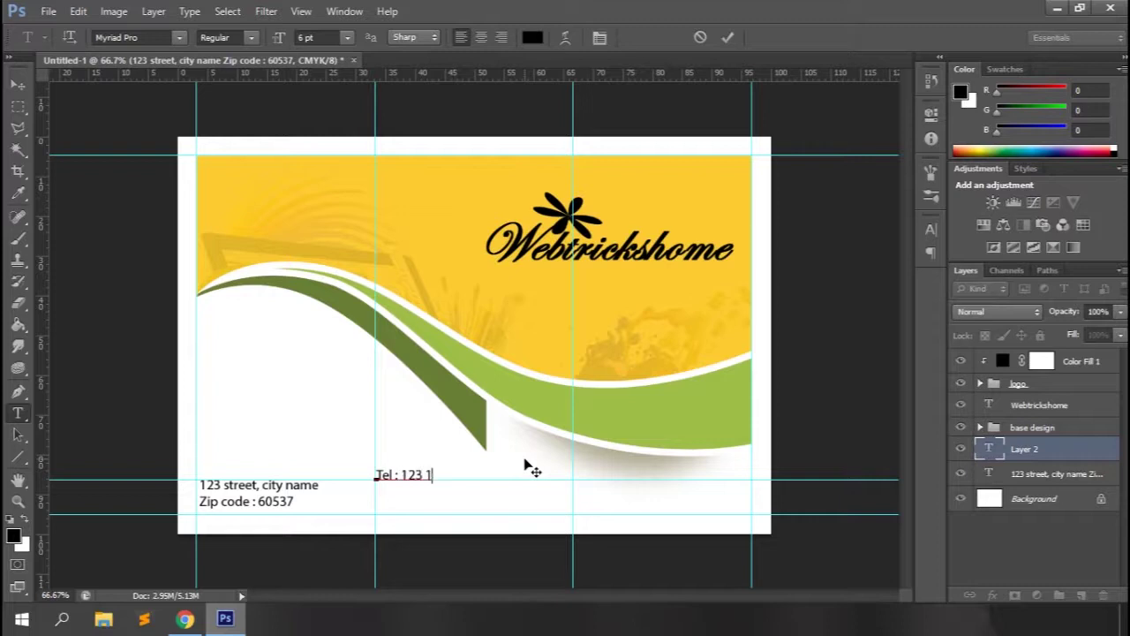
pyautogui.write('23 123')
pyautogui.press('Return')
pyautogui.write('Fax :')
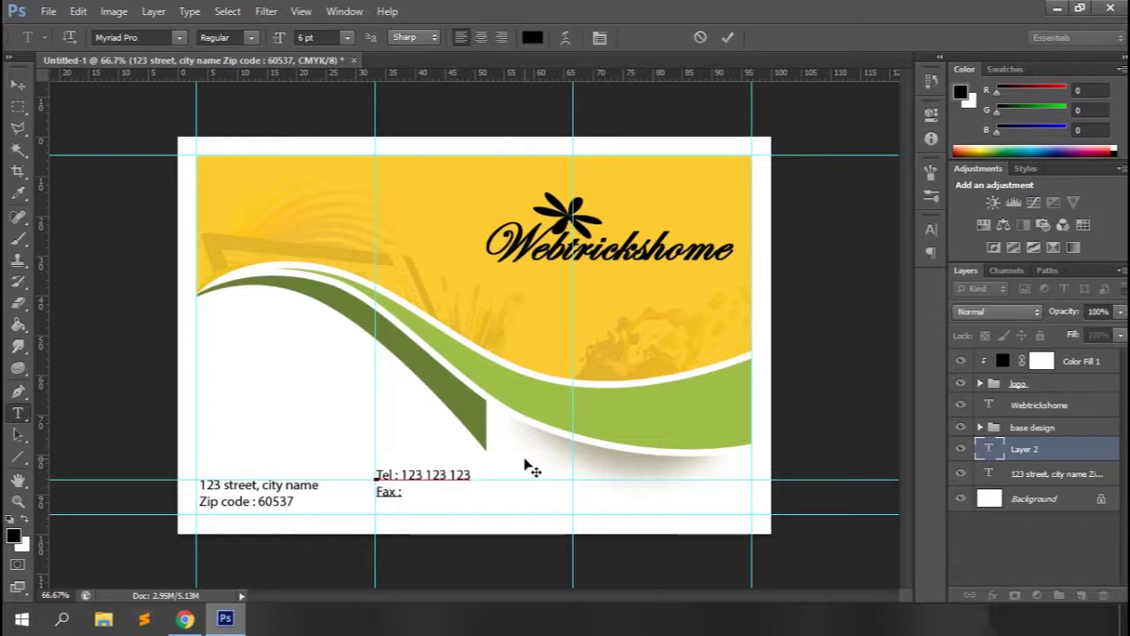
pyautogui.write(' 456 456 456')
pyautogui.click(18, 85)
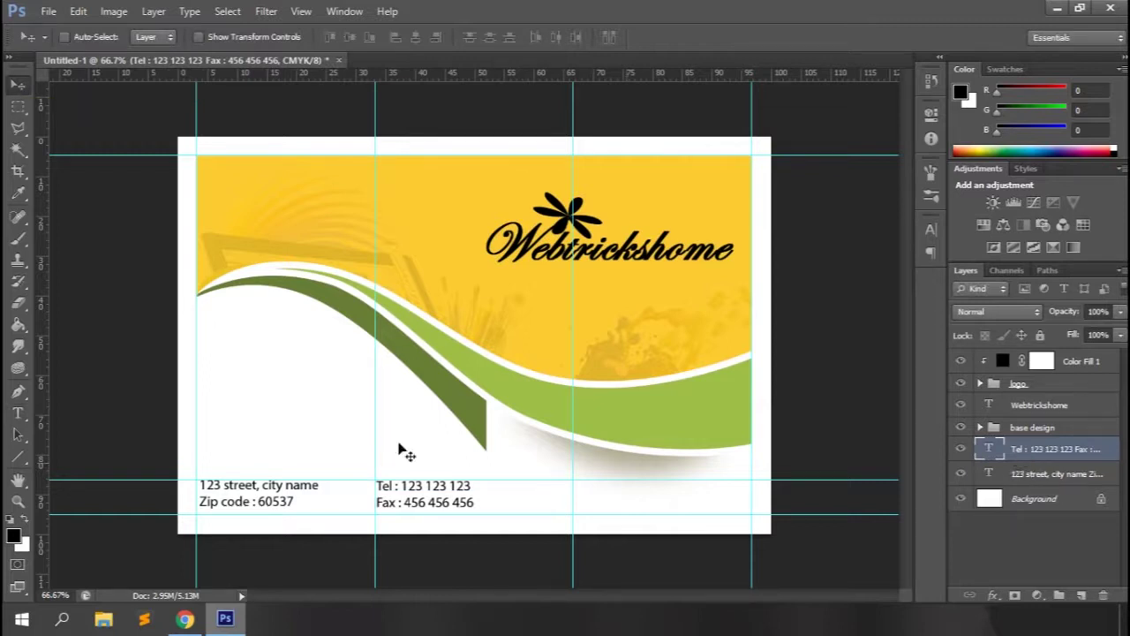
# Add the mail address and website lines in the right column.
pyautogui.click(16, 415)
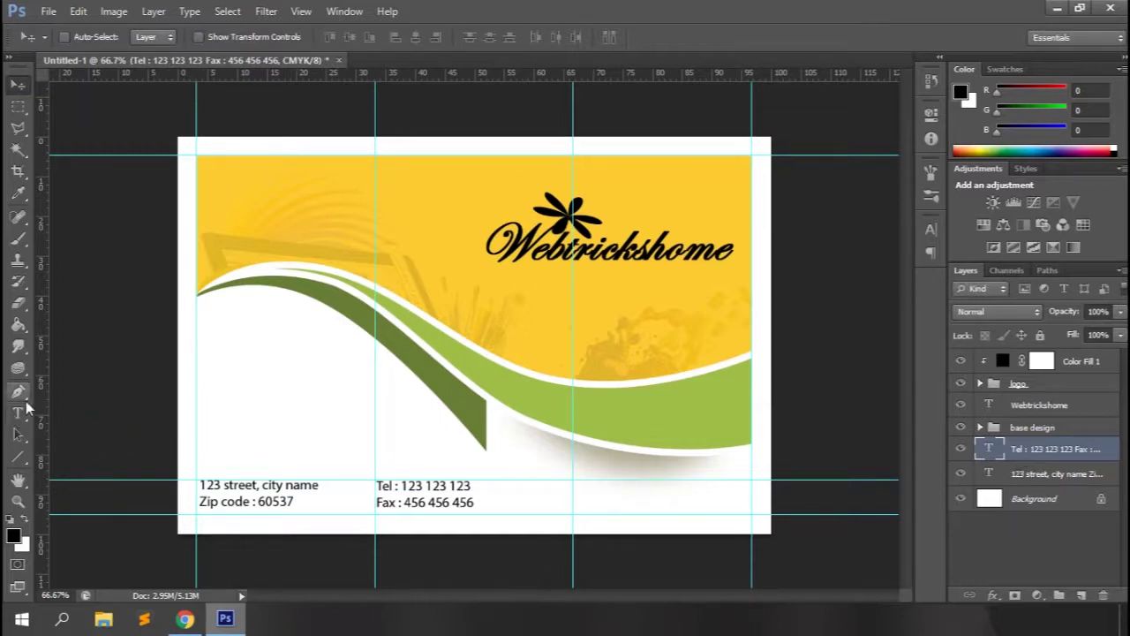
pyautogui.click(572, 487)
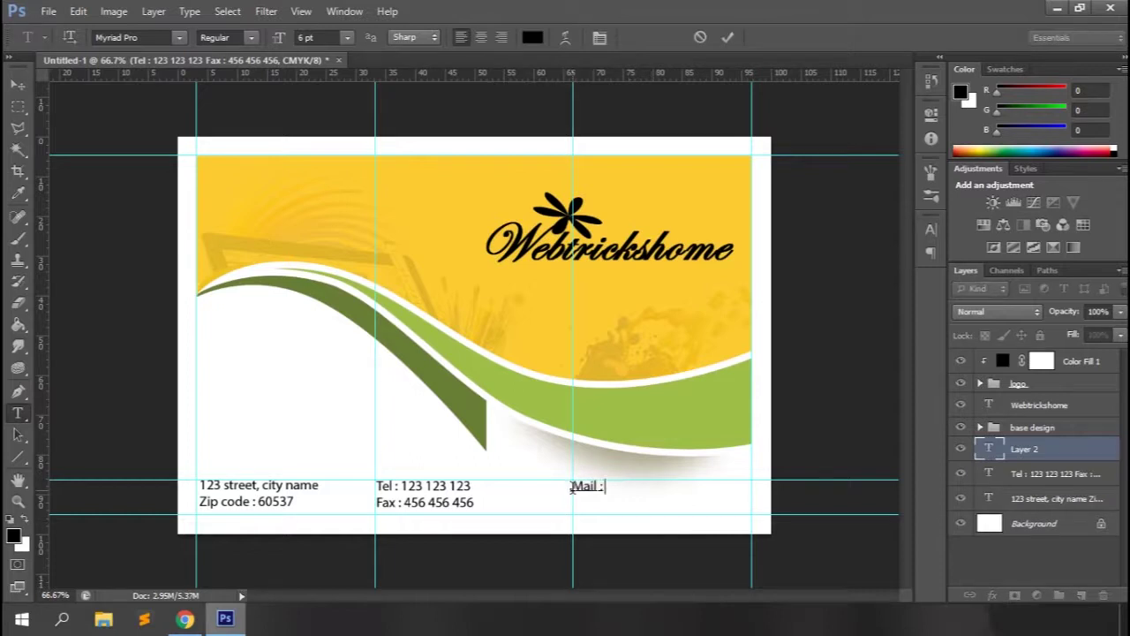
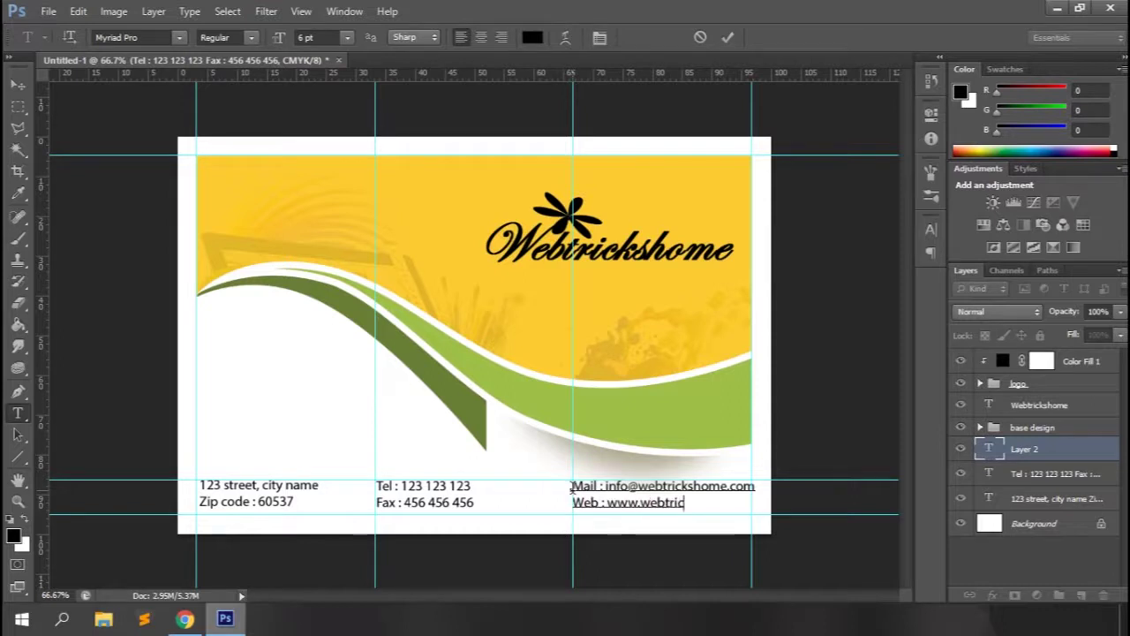
# Set the three contact text layers to 5 pt and group them.
pyautogui.click(16, 86)
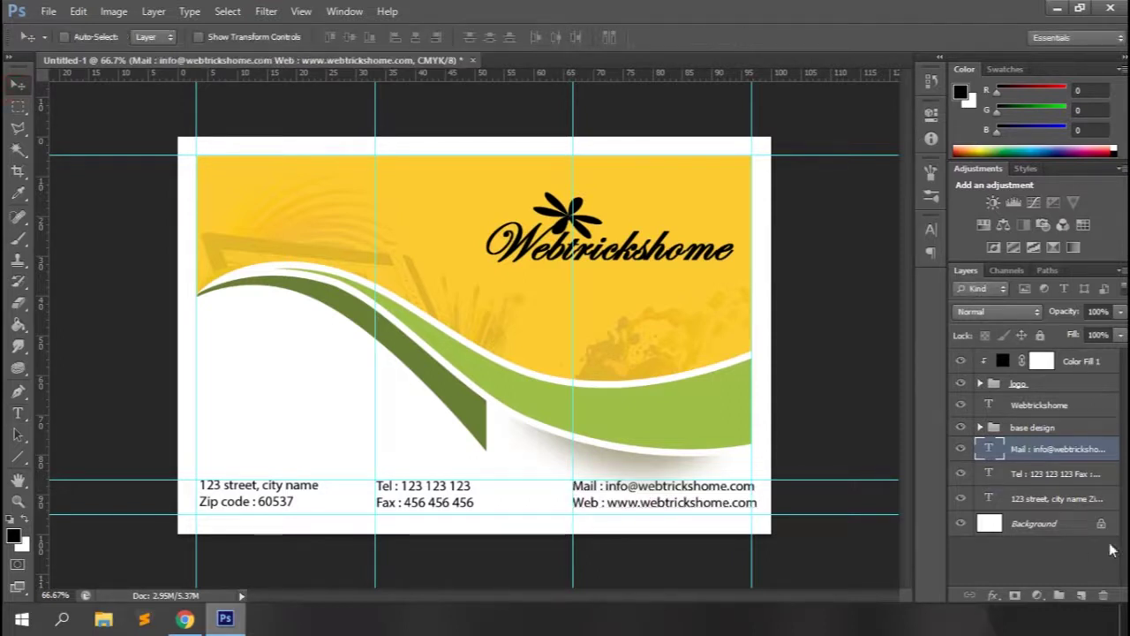
pyautogui.keyDown('shift'); pyautogui.click(1039, 500); pyautogui.keyUp('shift')
pyautogui.click(17, 415)
pyautogui.doubleClick(304, 38)
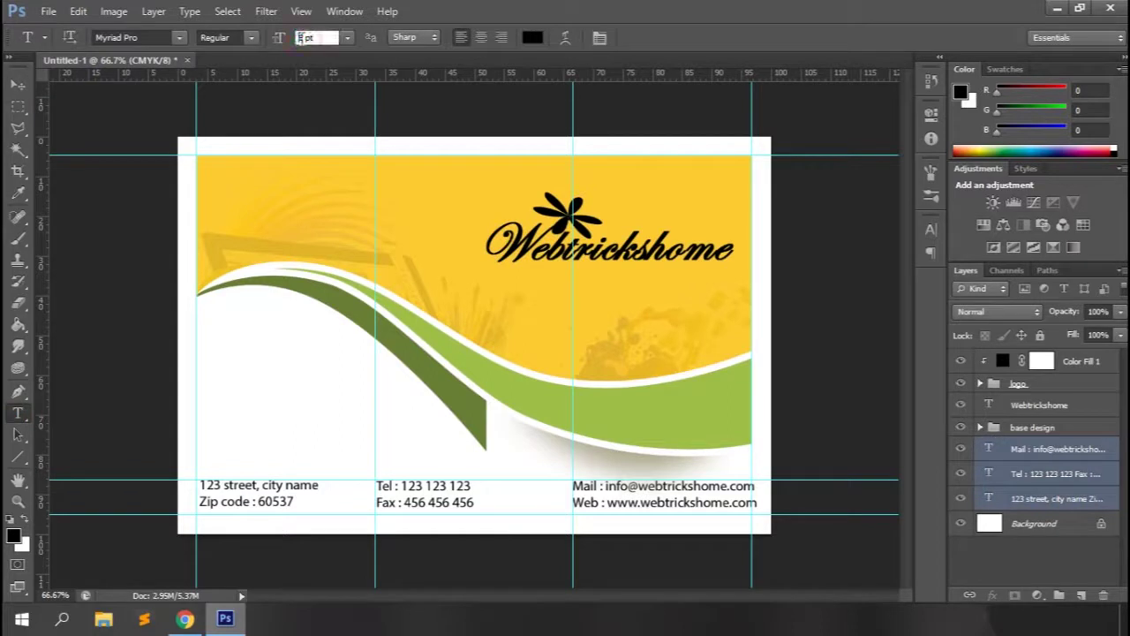
pyautogui.write('5')
pyautogui.press('Return')
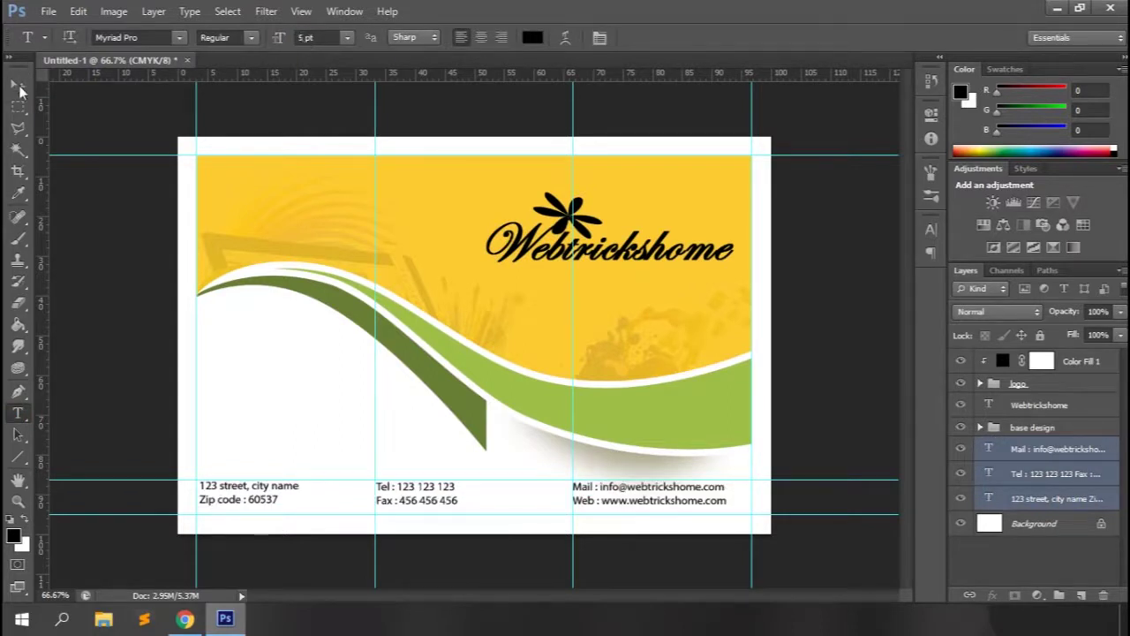
pyautogui.click(18, 86)
pyautogui.hotkey('ctrl', 'g')
# Group the logo layers as 'logo' and name the contact group 'details'.
pyautogui.click(1049, 392)
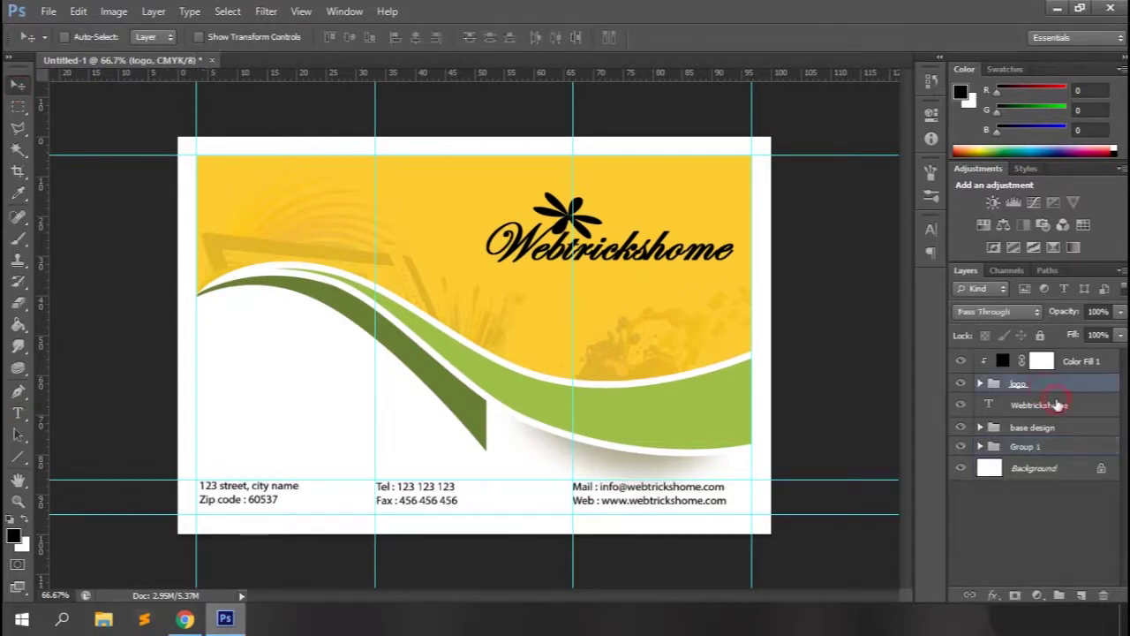
pyautogui.keyDown('shift'); pyautogui.click(1057, 404); pyautogui.keyUp('shift')
pyautogui.hotkey('ctrl', 'g')
pyautogui.doubleClick(1022, 358)
pyautogui.write('logo')
pyautogui.press('Return')
pyautogui.doubleClick(1024, 396)
pyautogui.write('details')
pyautogui.press('Return')
# Remove the faux bold from the Webtrickshome text layer.
pyautogui.hotkey('ctrl', '+')
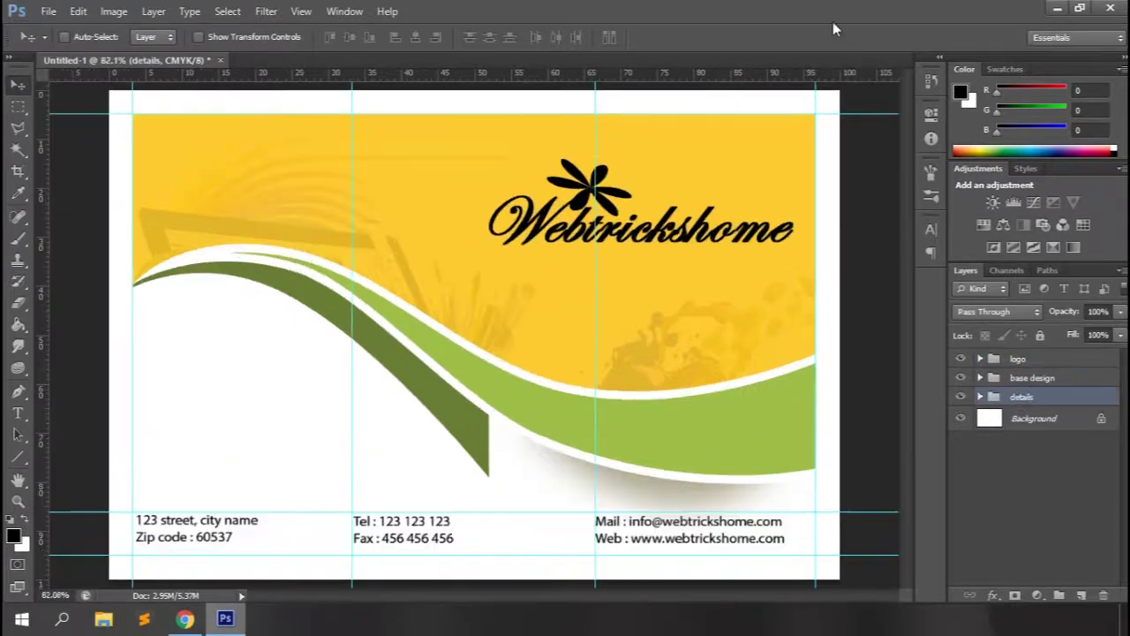
pyautogui.click(932, 230)
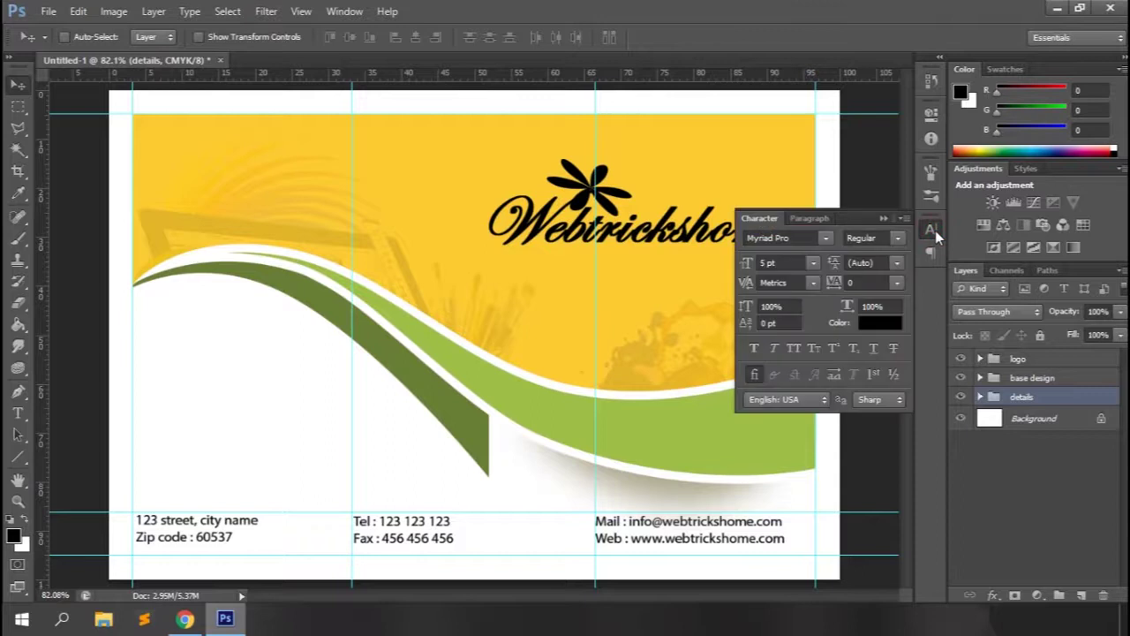
pyautogui.click(980, 359)
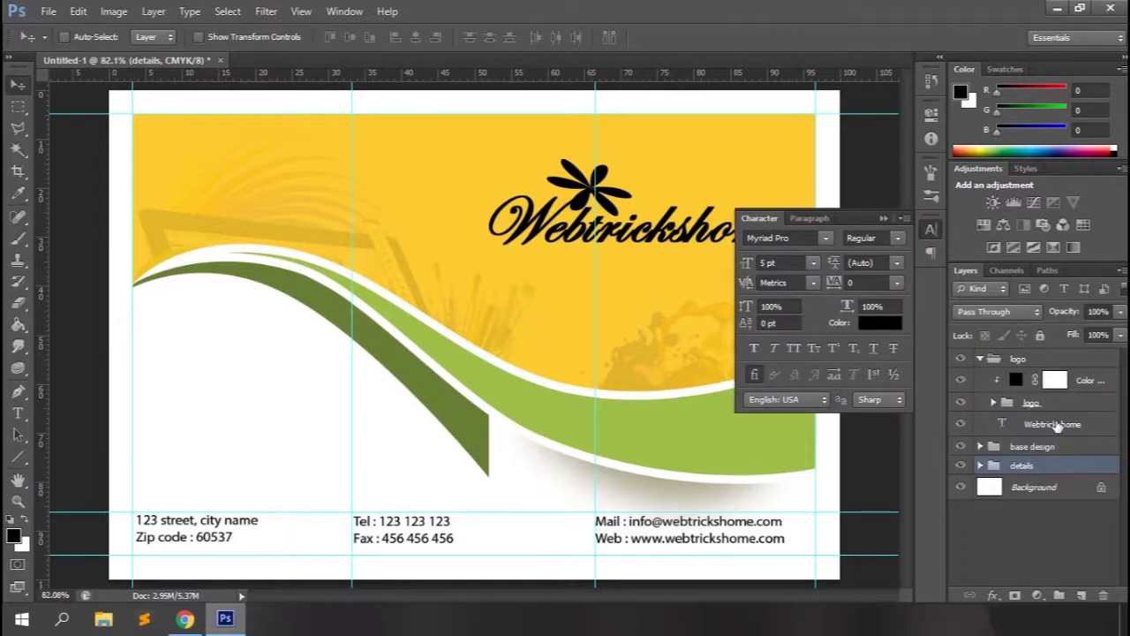
pyautogui.click(1051, 424)
pyautogui.click(756, 347)
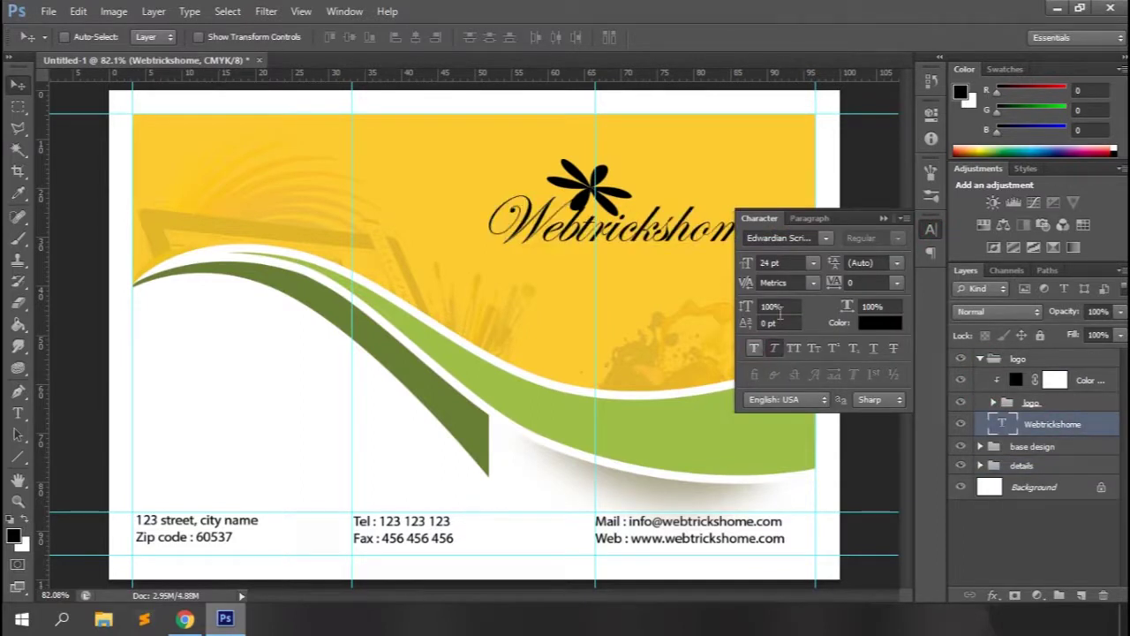
pyautogui.click(883, 217)
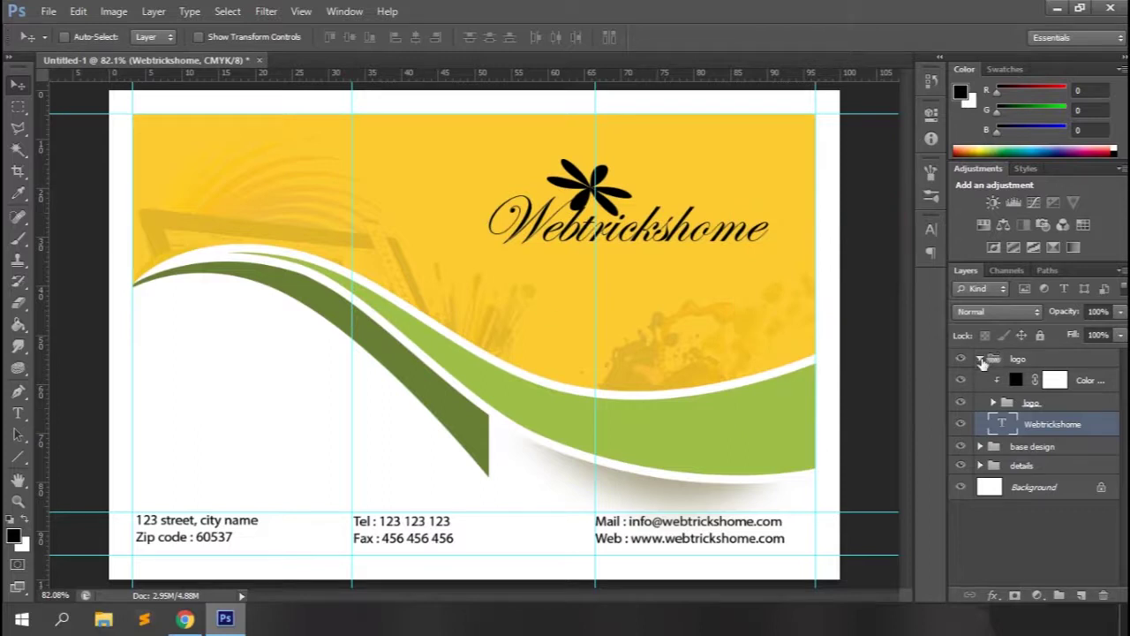
pyautogui.click(980, 358)
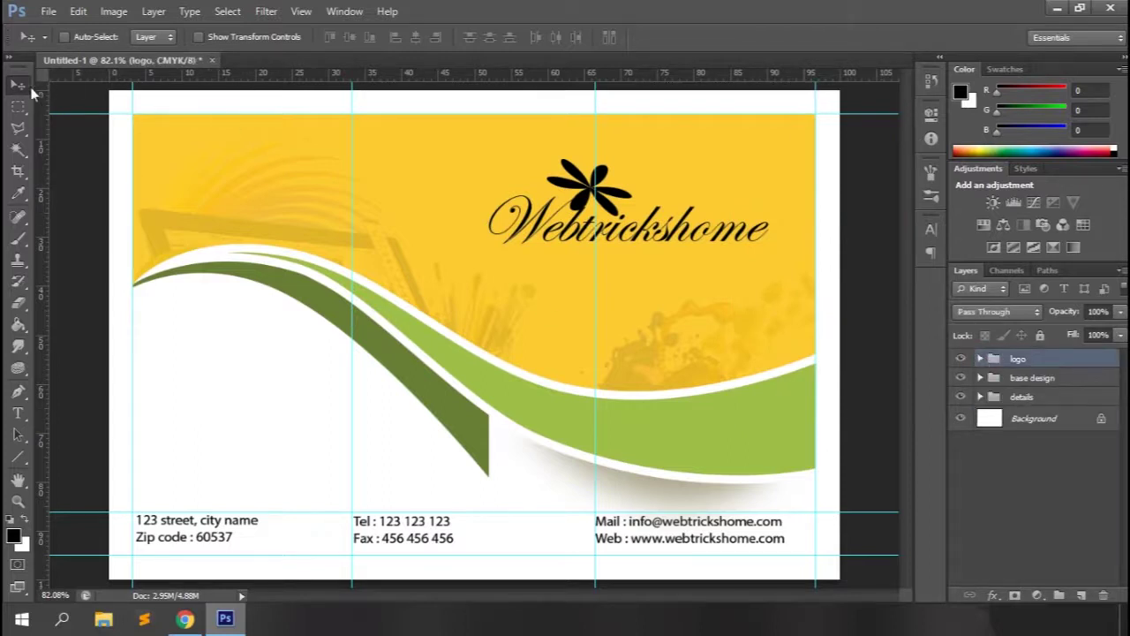
# Nudge the Webtrickshome text slightly to the left.
pyautogui.click(18, 85)
pyautogui.click(980, 358)
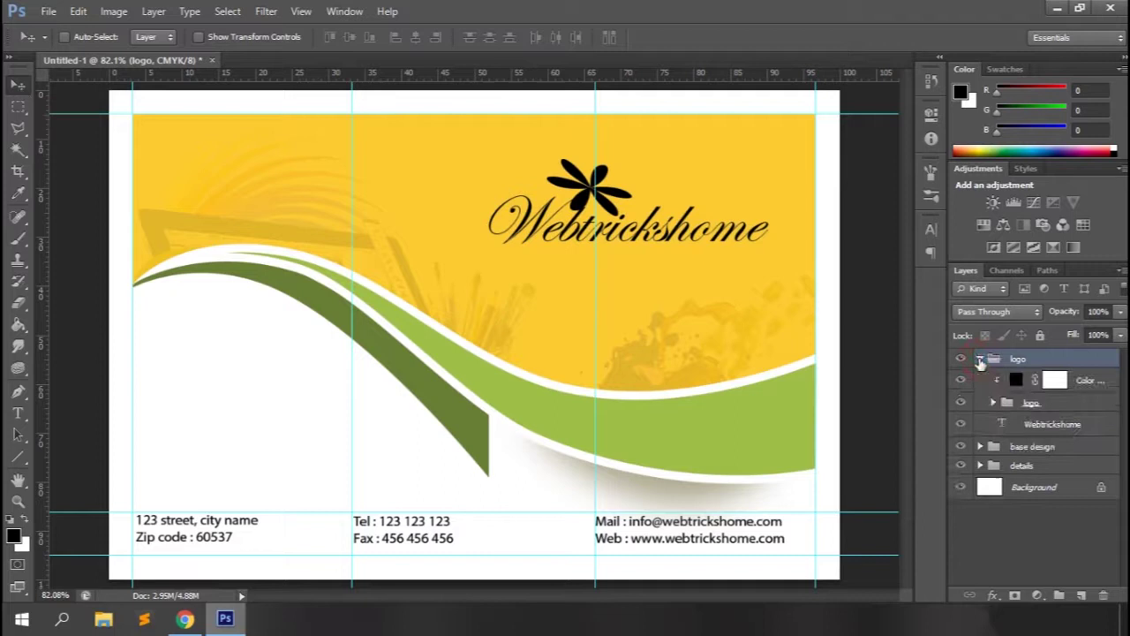
pyautogui.click(1051, 425)
pyautogui.press('Left')
pyautogui.press('Left')
pyautogui.press('Left')
pyautogui.press('Left')
pyautogui.press('Left')
pyautogui.press('Left')
pyautogui.press('Left')
pyautogui.press('Left')
pyautogui.press('Left')
pyautogui.press('Left')
pyautogui.press('Left')
pyautogui.press('Left')
pyautogui.press('Left')
pyautogui.press('Left')
pyautogui.press('Left')
pyautogui.press('Left')
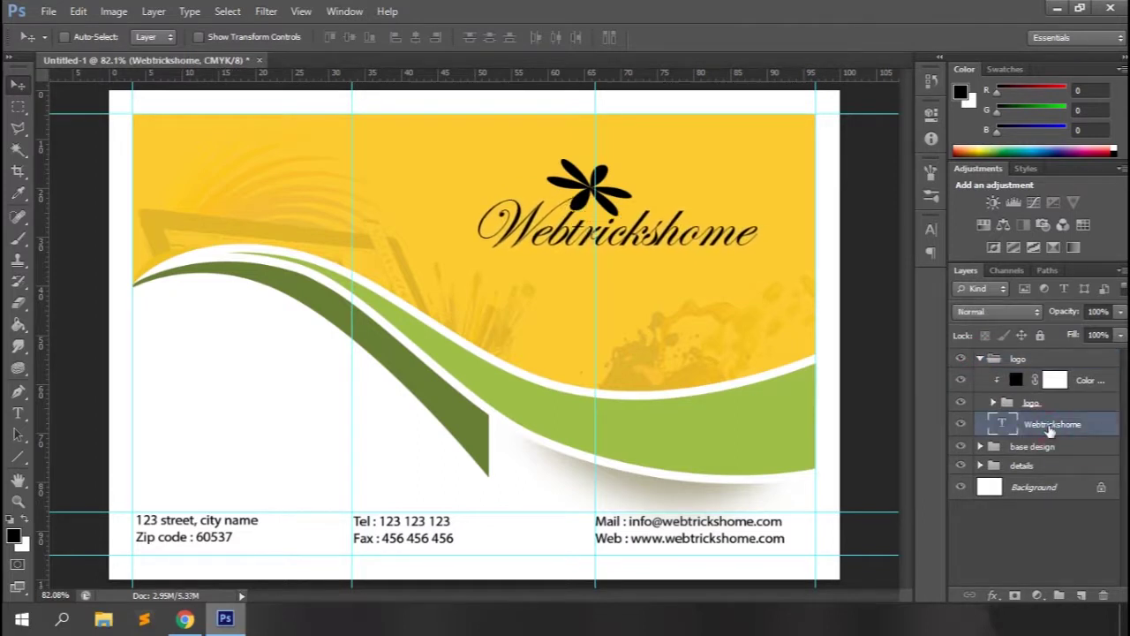
pyautogui.click(980, 359)
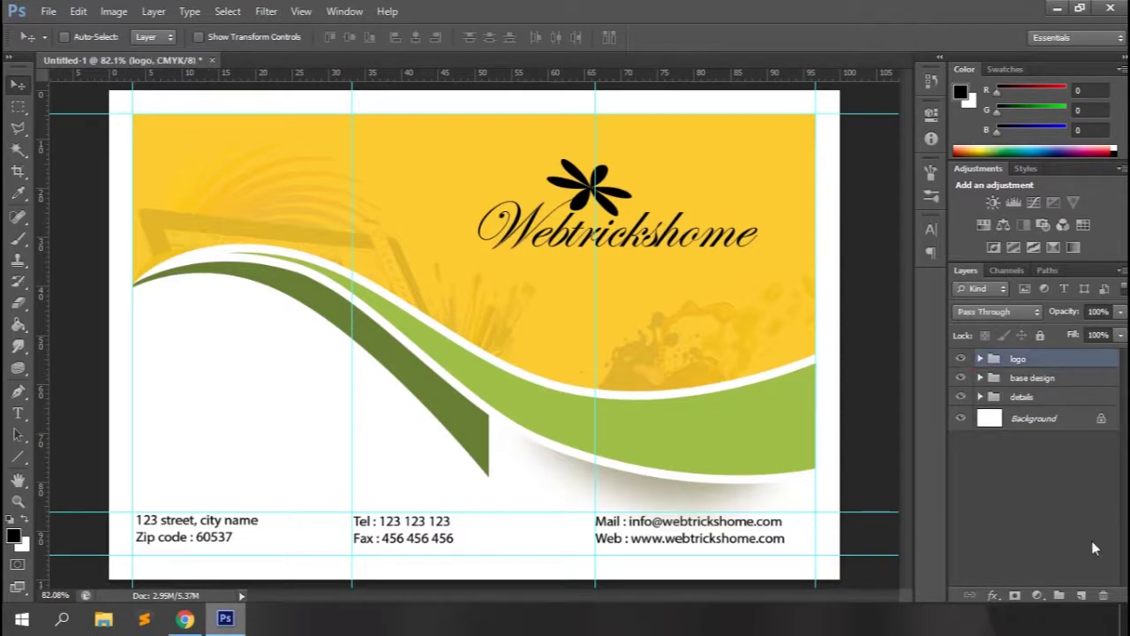